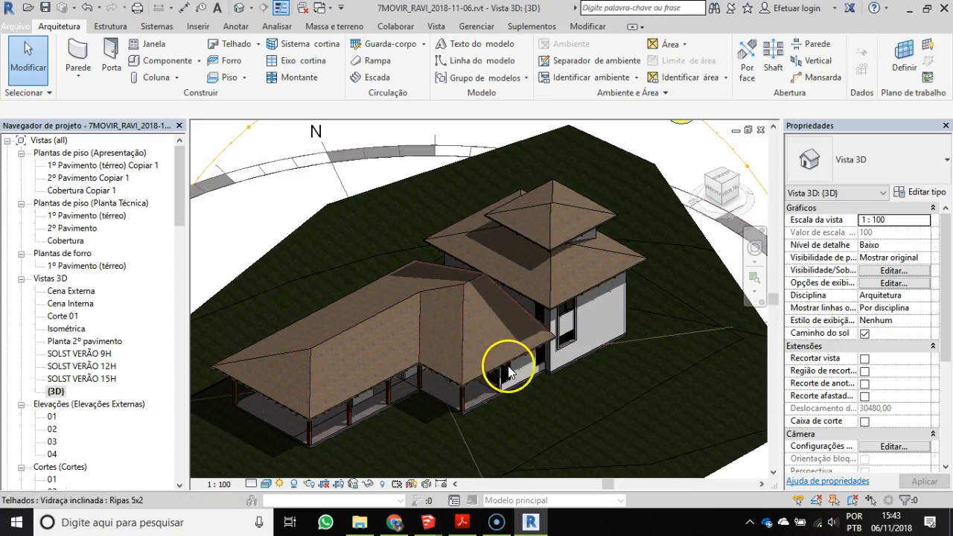
scroll(503, 384, "up", 5)
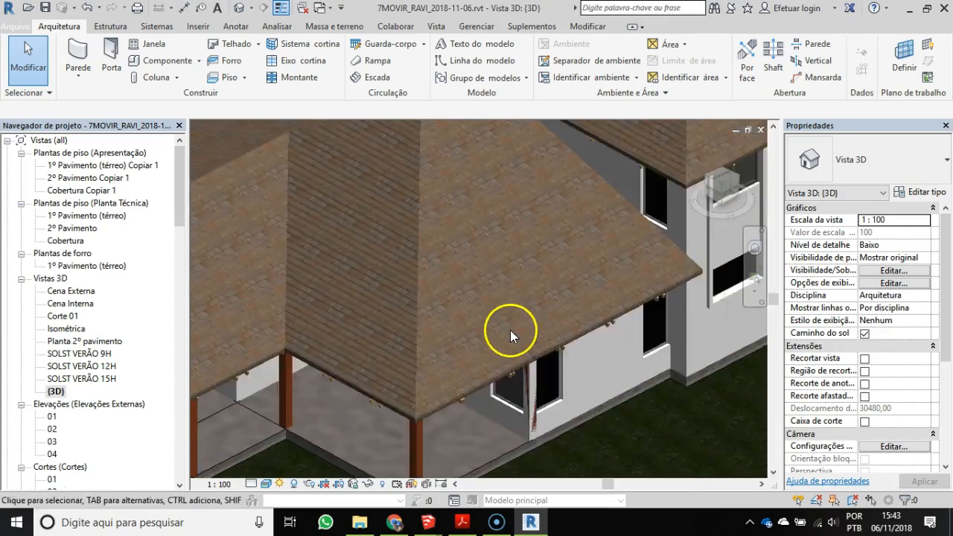
scroll(489, 328, "up", 5)
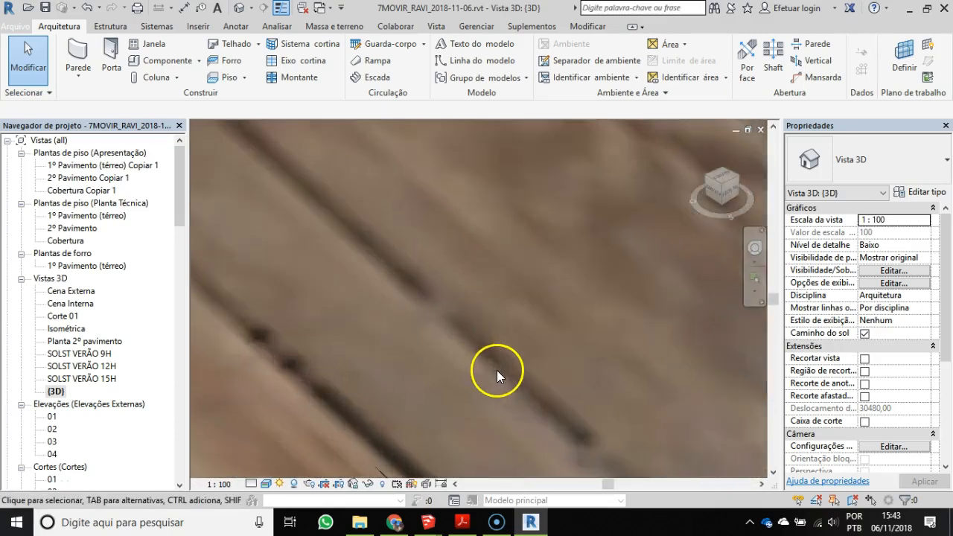
scroll(497, 373, "down", 5)
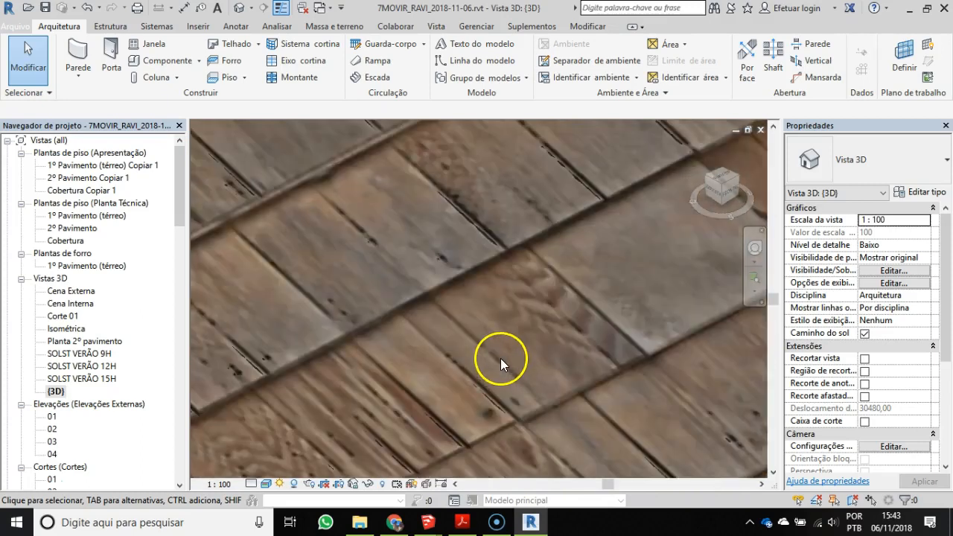
scroll(501, 356, "down", 8)
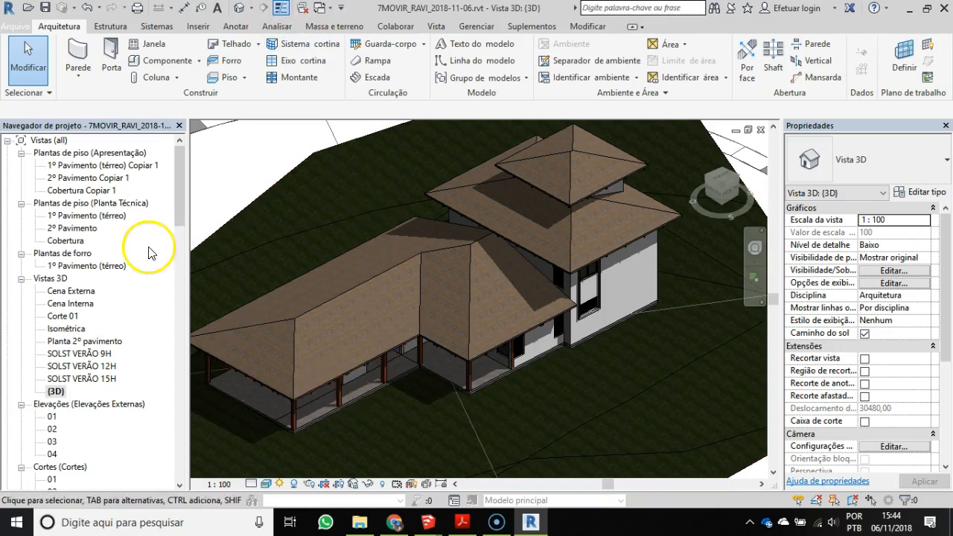
- Open the presentation floor plan 1º Pavimento (térreo) Copiar 1, turn off its view cropping and hide the crop region
double_click(86, 166)
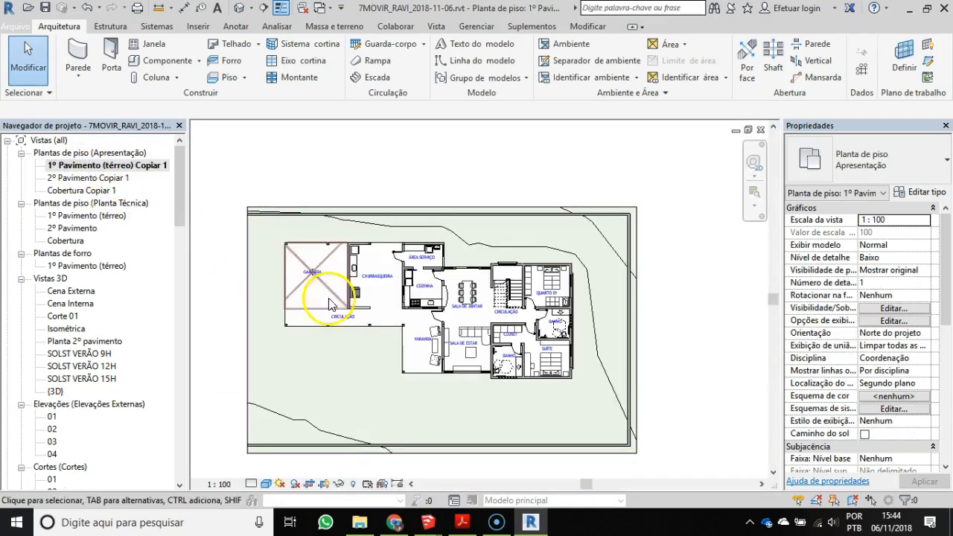
left_click(325, 234)
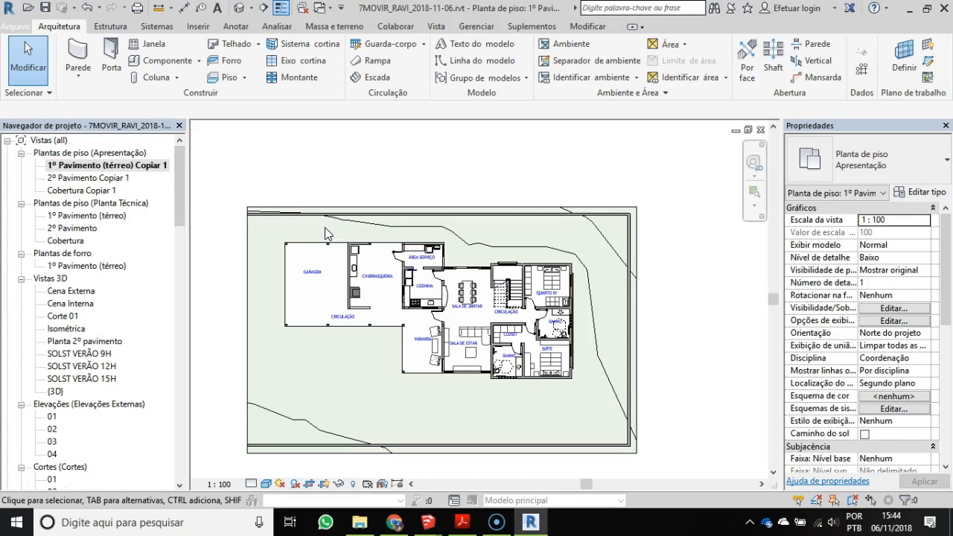
left_click(309, 232)
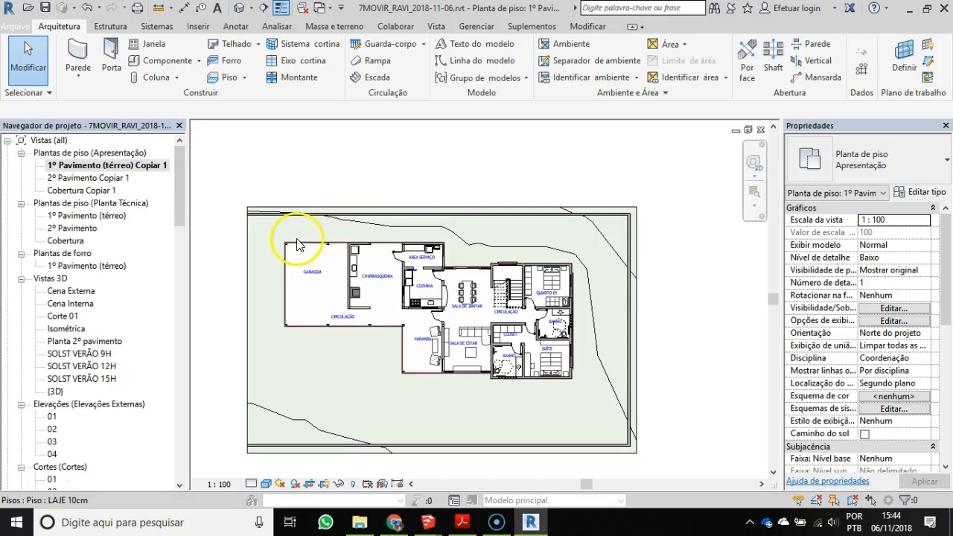
left_click(311, 484)
scroll(372, 320, "down", 1)
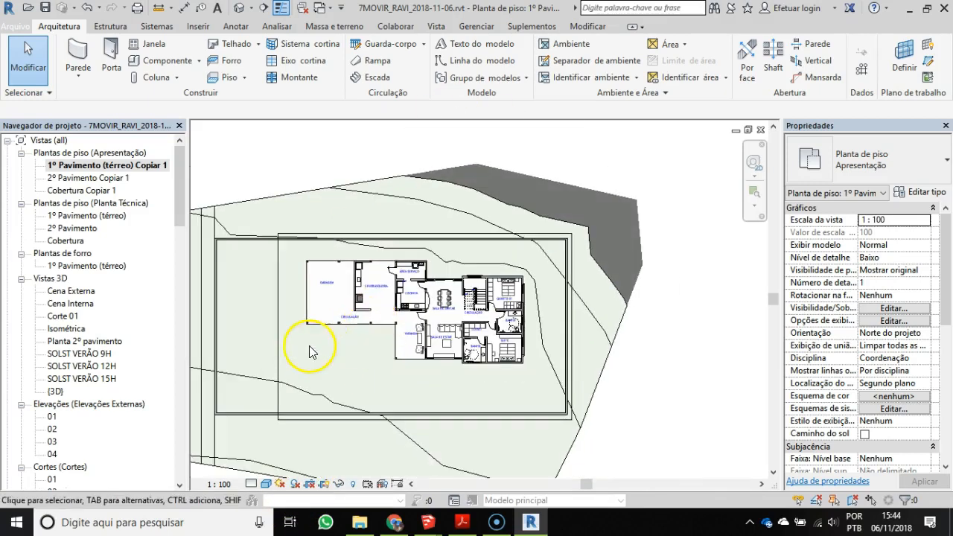
middle_click_drag(318, 338, 413, 328)
scroll(324, 336, "up", 1)
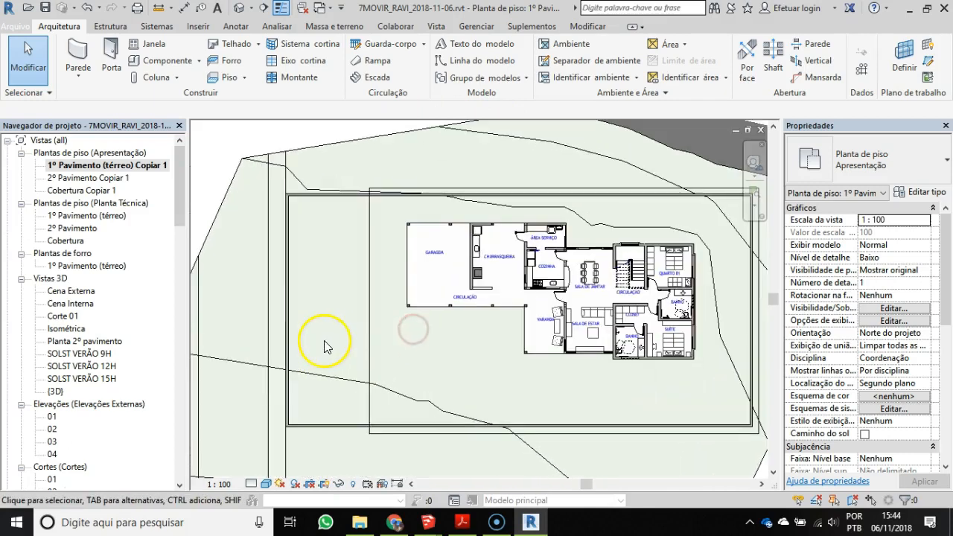
left_click(325, 485)
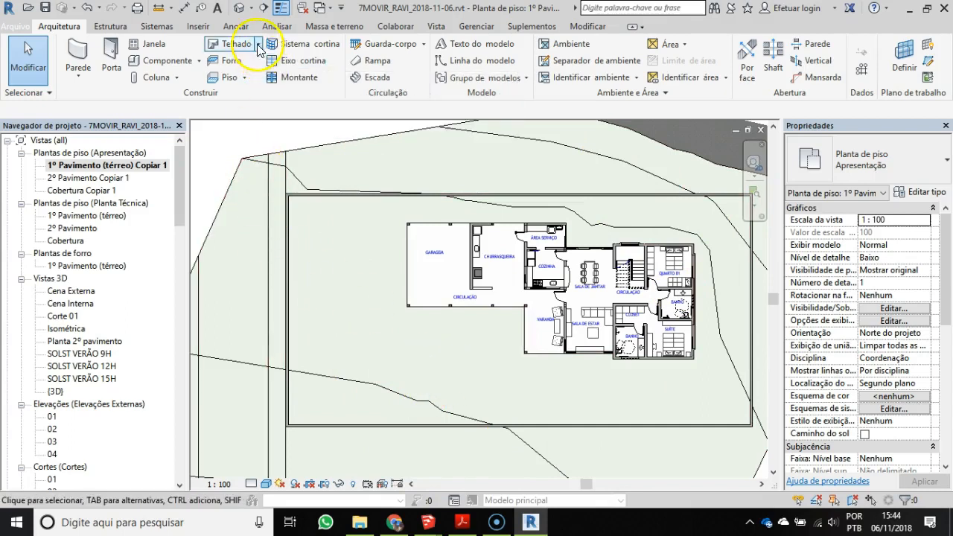
left_click(251, 10)
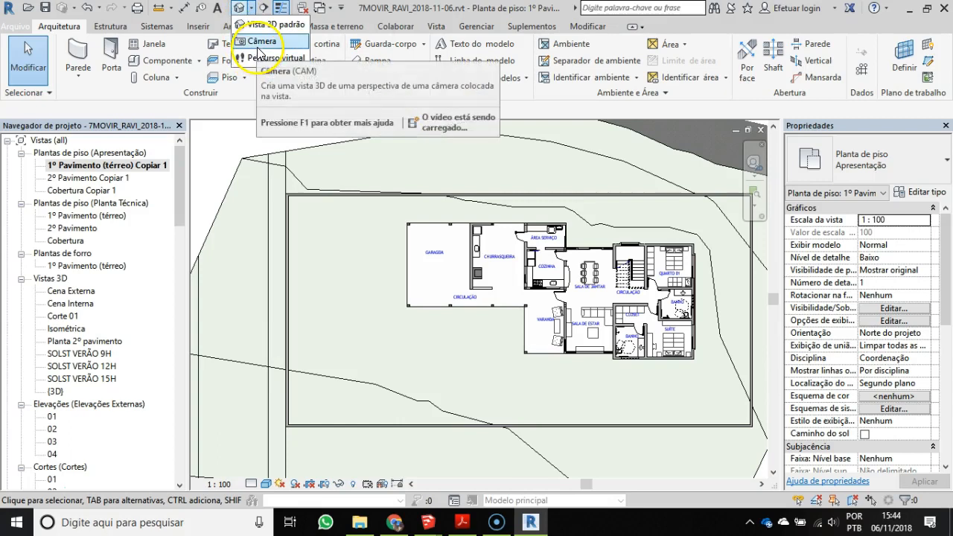
left_click(254, 10)
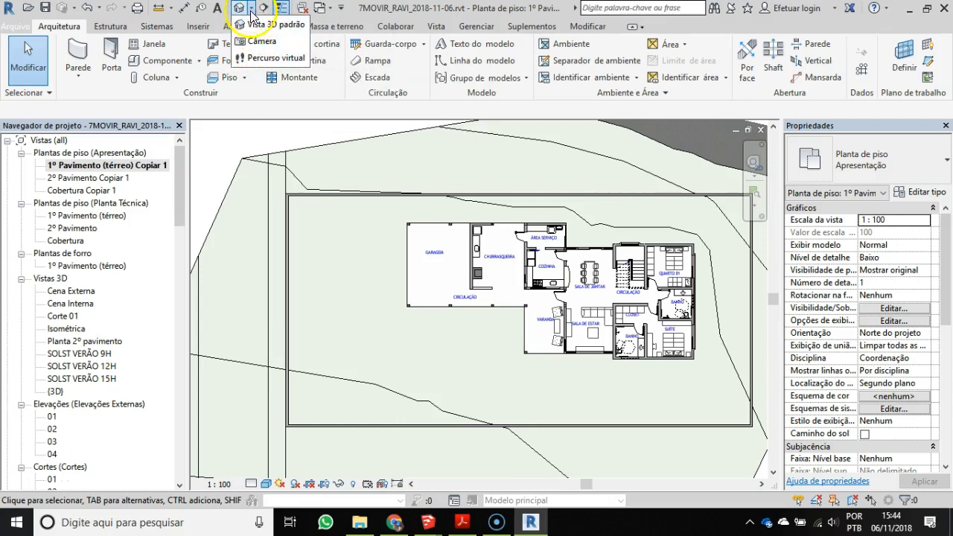
left_click(435, 26)
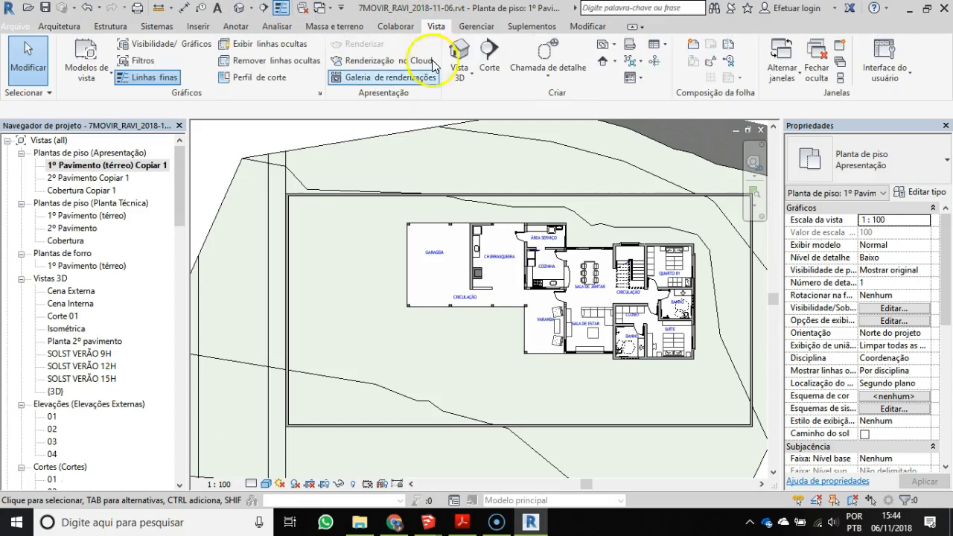
left_click(474, 77)
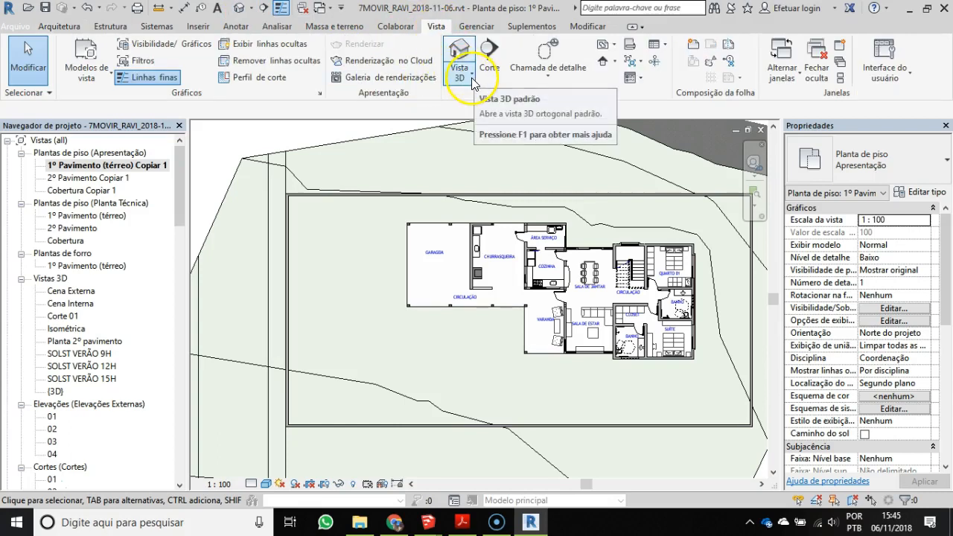
left_click(465, 77)
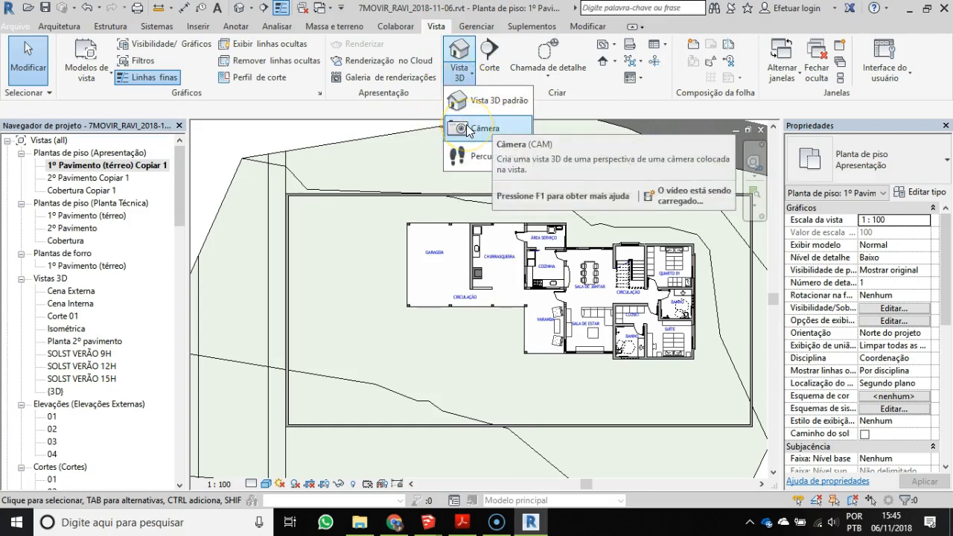
- Create a perspective camera view with the eye inside the lot's lower-left corner and the target at the kitchen (COZINHA)
left_click(252, 9)
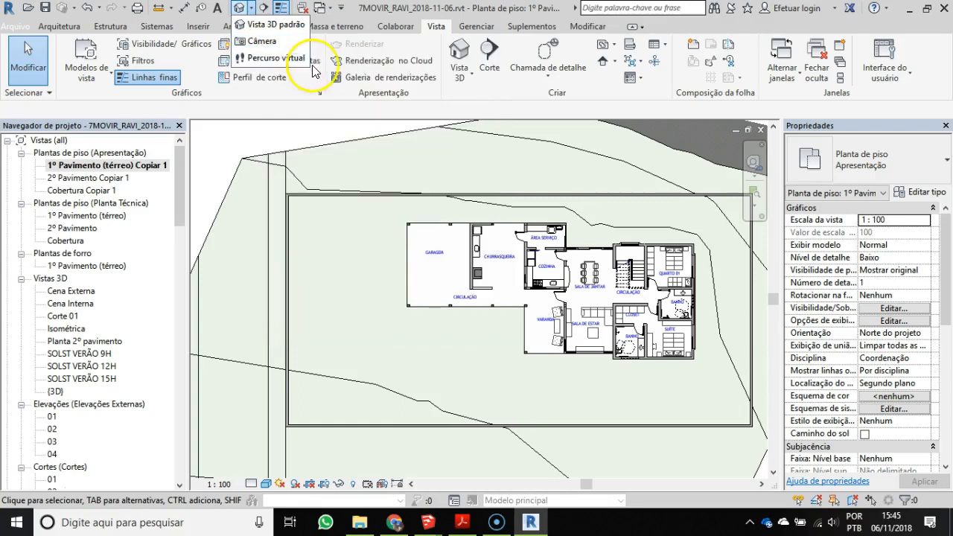
left_click(269, 44)
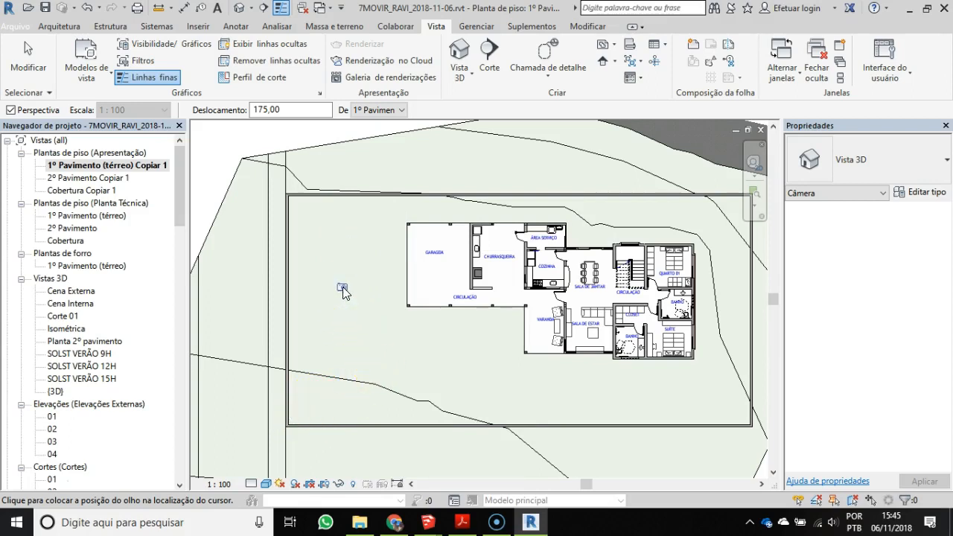
left_click(293, 421)
left_click(300, 417)
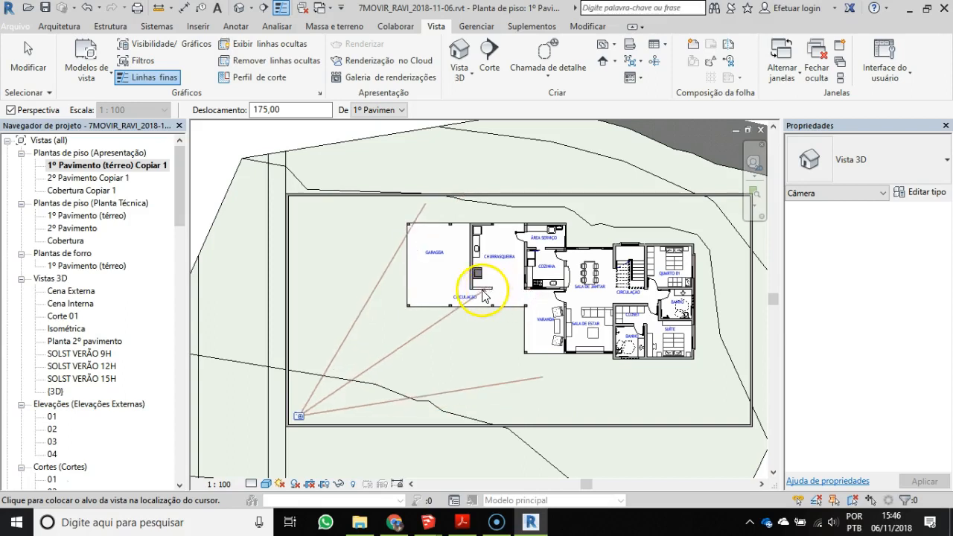
left_click(530, 281)
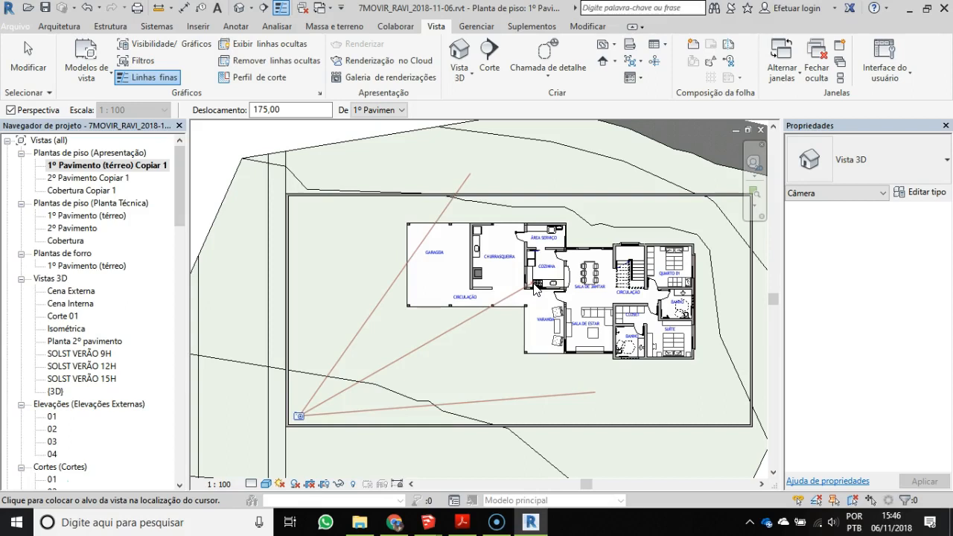
left_click_drag(534, 289, 686, 163)
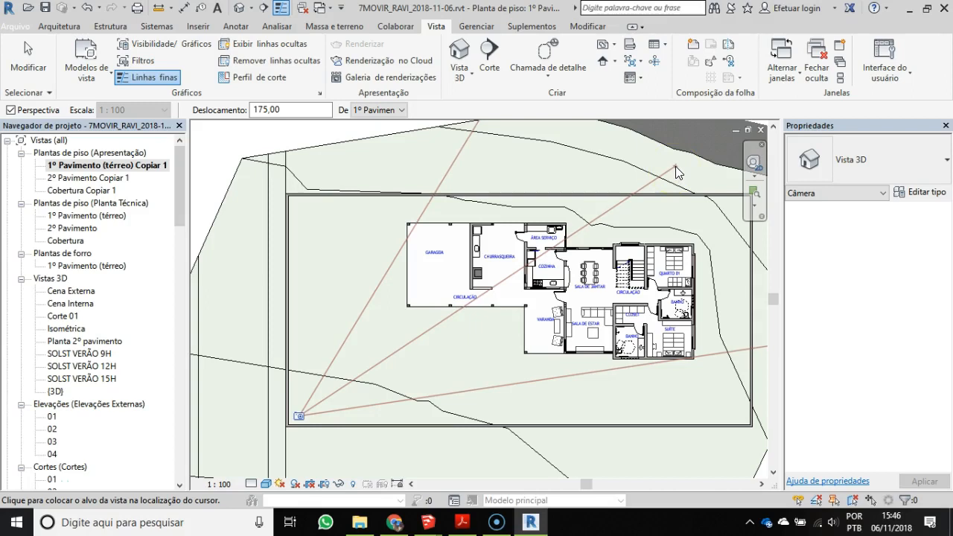
left_click(543, 277)
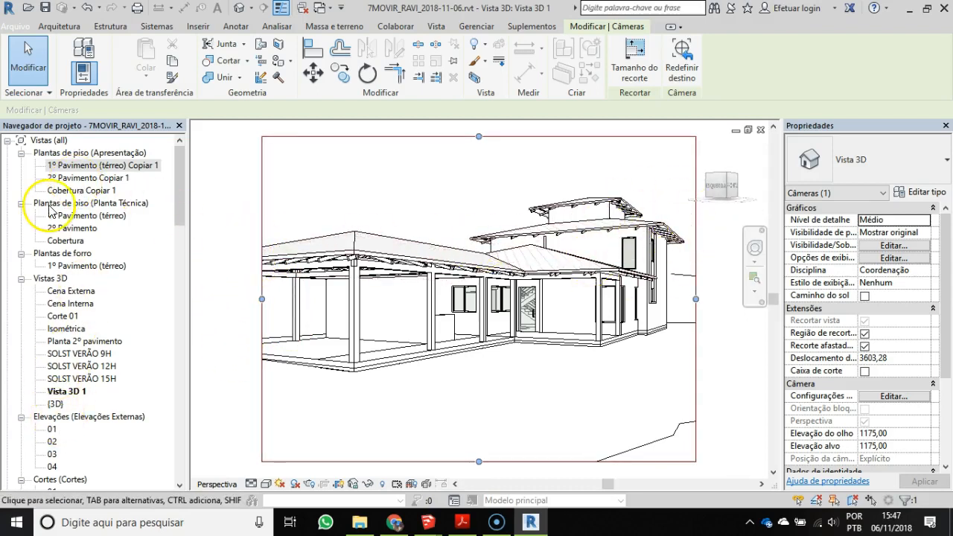
- In the ground floor plan, extend the camera's far clip to about 3920 and move its target between CHURRASQUEIRA and ÁREA SERVIÇO, checking Vista 3D 1
double_click(82, 165)
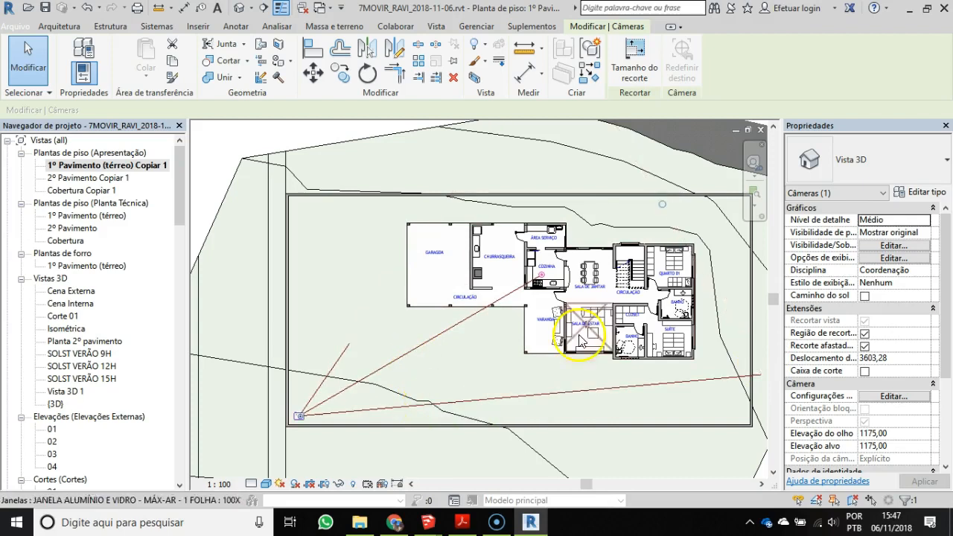
left_click_drag(663, 204, 695, 187)
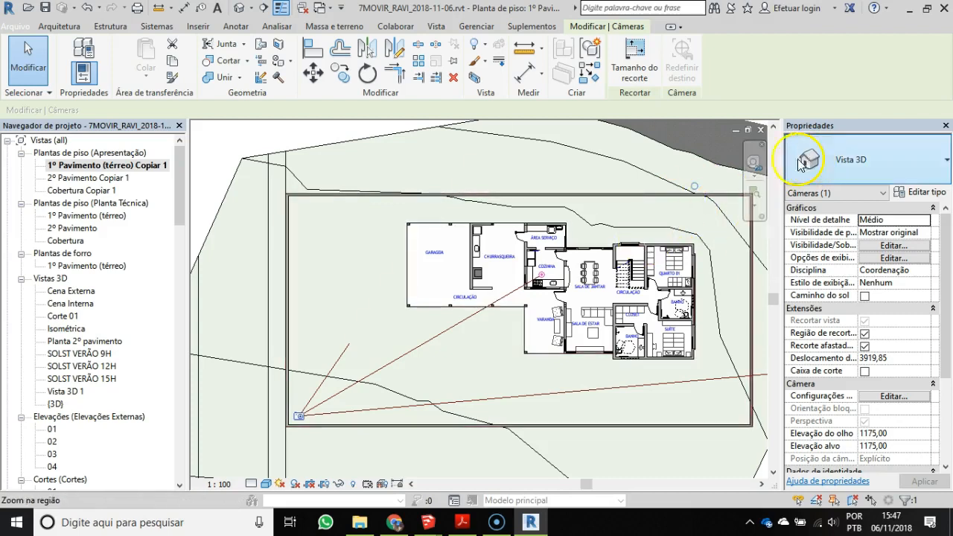
left_click_drag(540, 268, 525, 231)
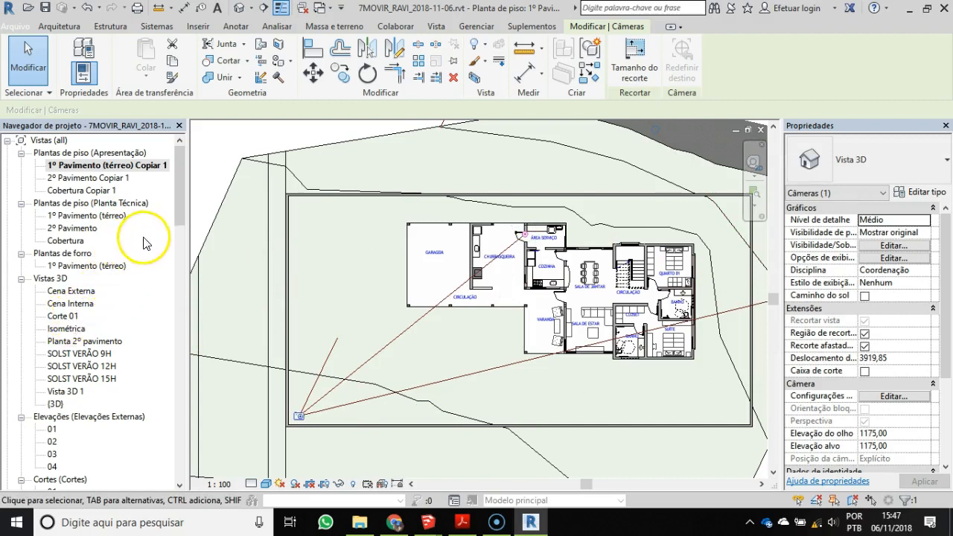
double_click(61, 392)
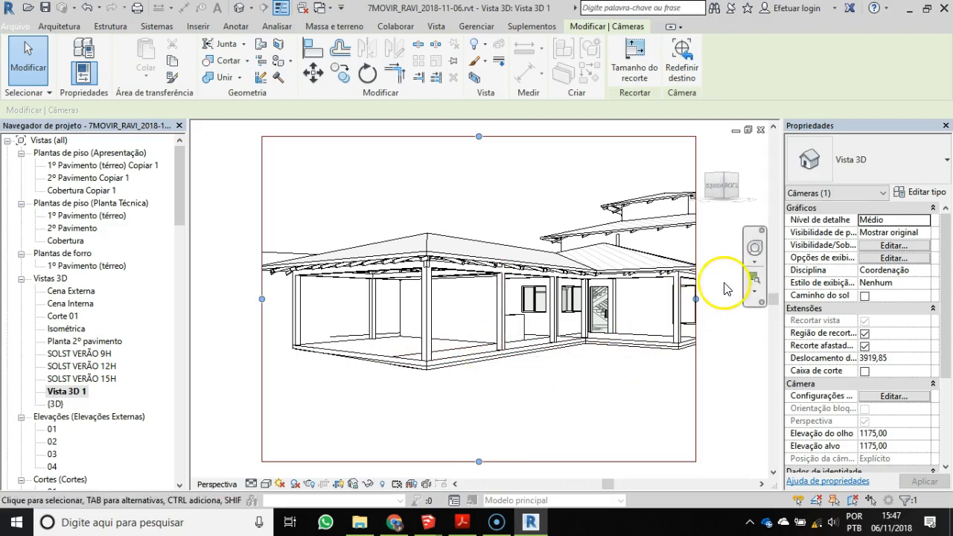
- Rename the camera view Vista 3D 1 as "Externa 1"
left_click(67, 392)
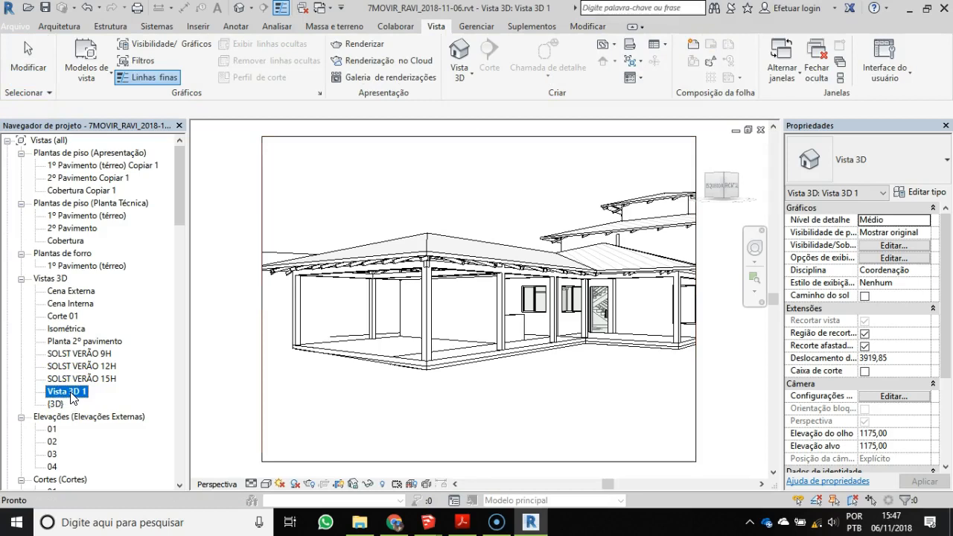
right_click(82, 395)
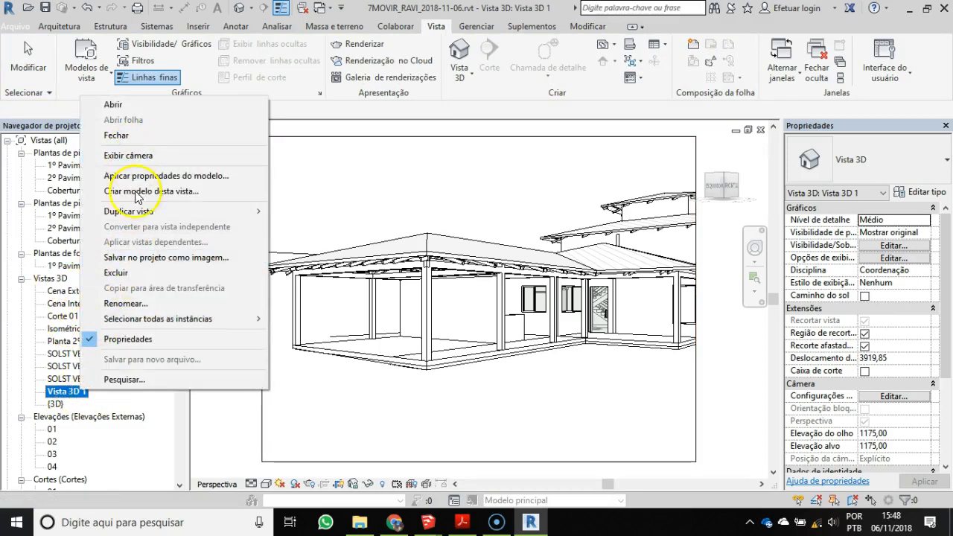
left_click(137, 309)
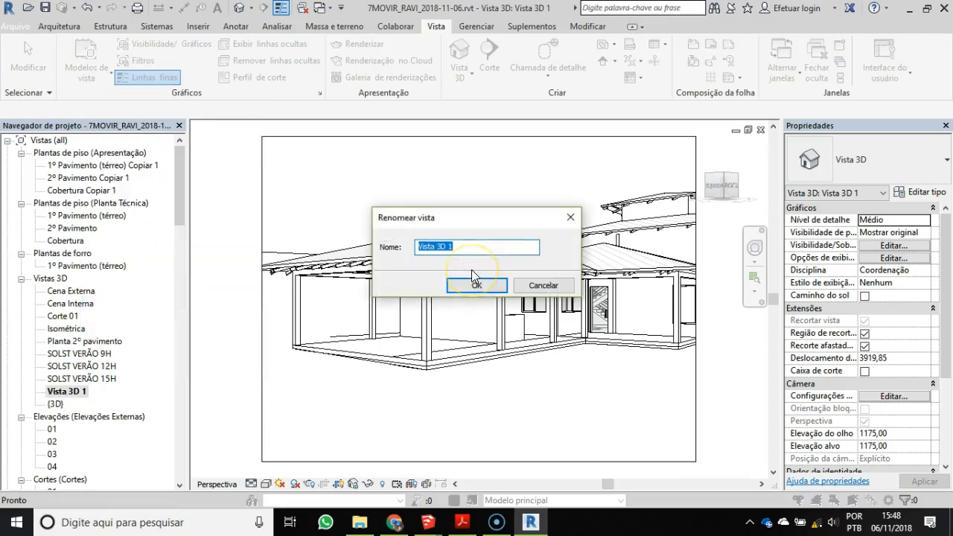
type("Externa")
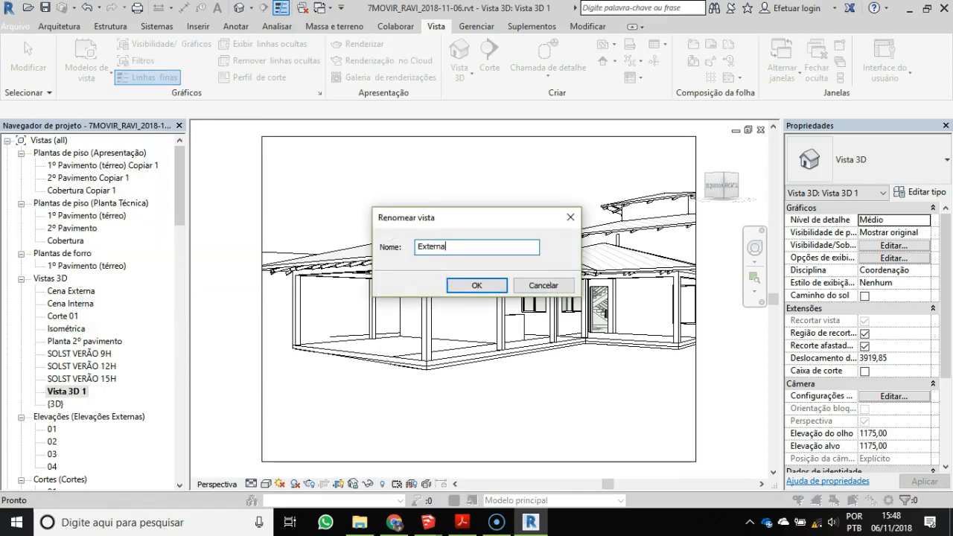
left_click(476, 285)
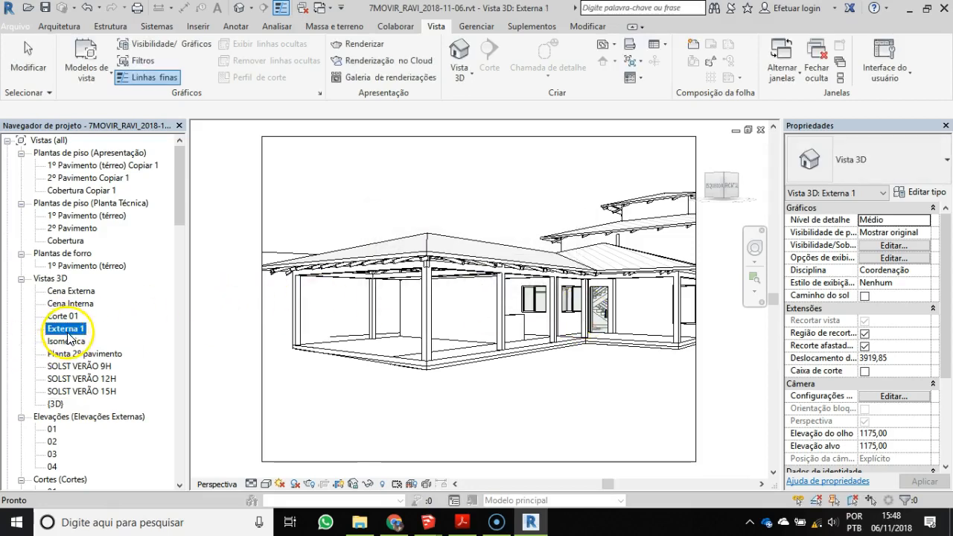
left_click(408, 304)
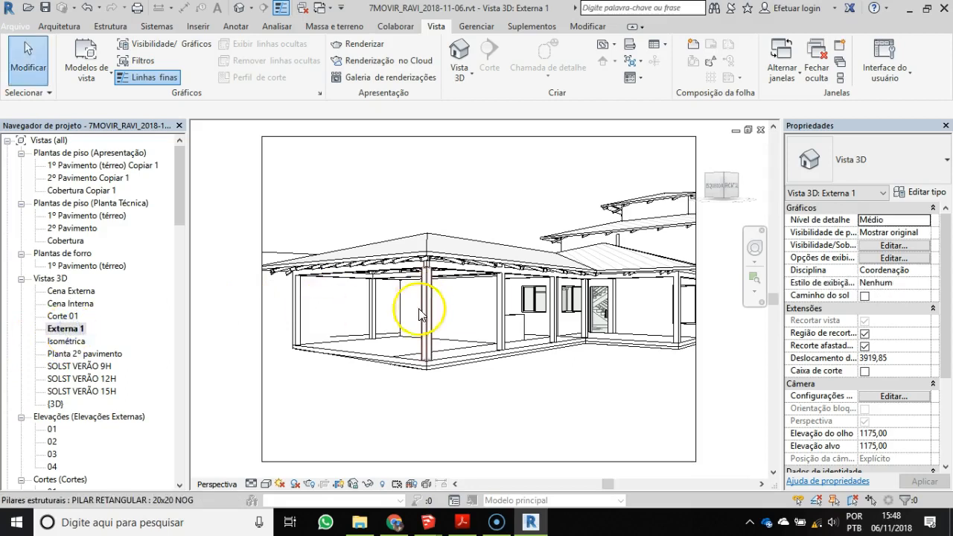
left_click(942, 296)
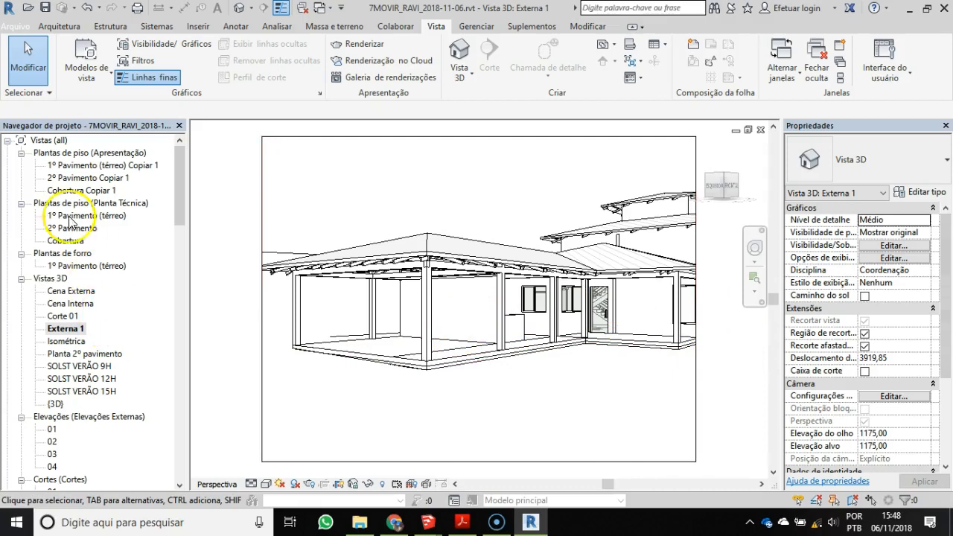
- Show the Externa 1 camera in the floor plan 1º Pavimento (térreo) Copiar 1
double_click(85, 165)
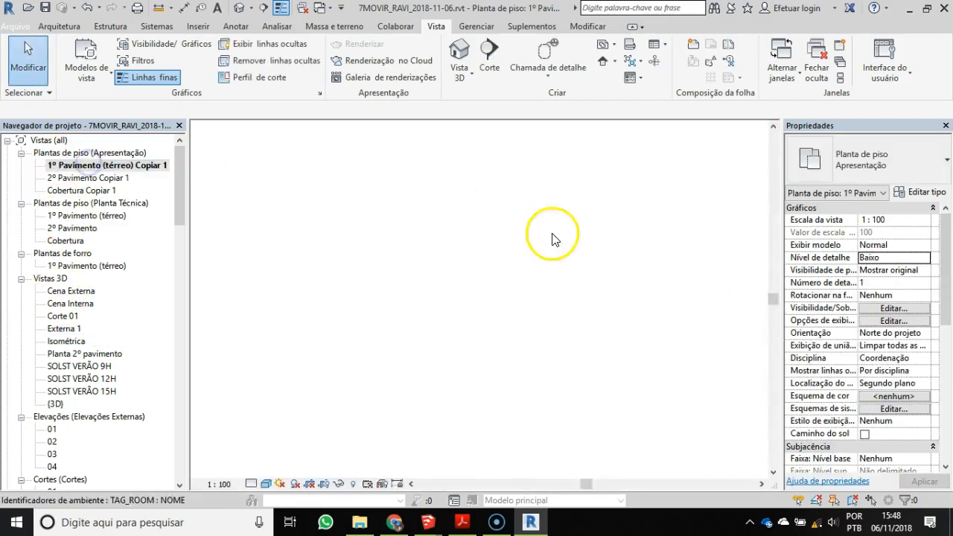
left_click(65, 330)
right_click(67, 330)
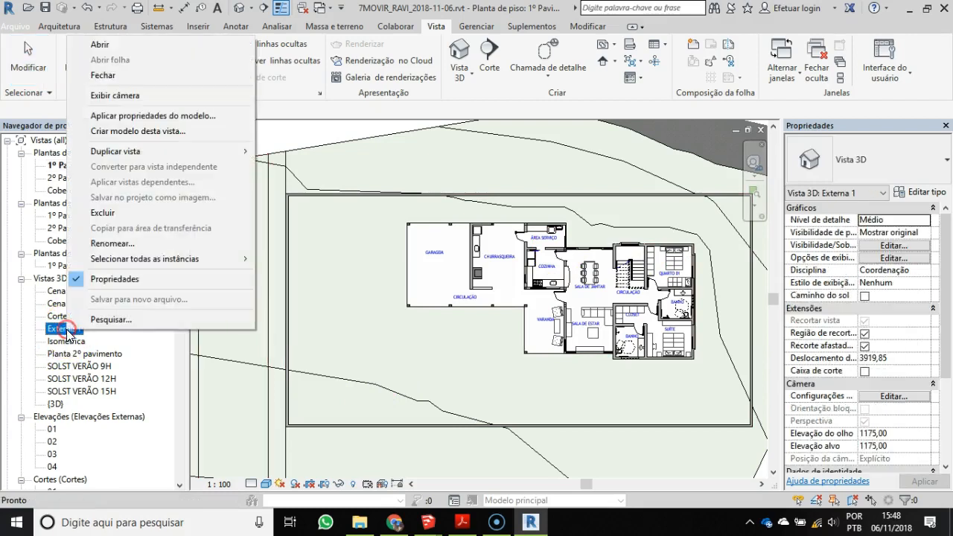
left_click(119, 95)
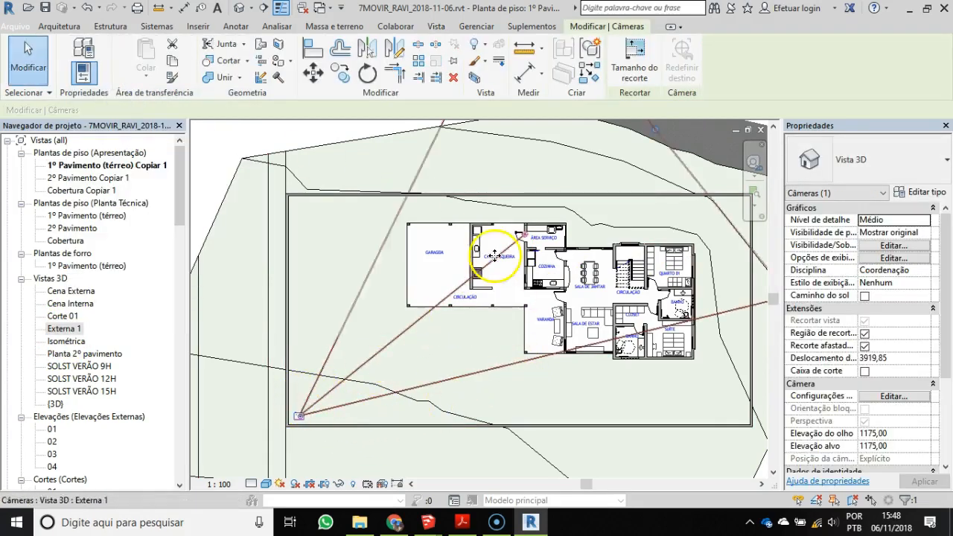
- In the floor plan, shorten the Externa 1 camera's far clip offset to about 2108 and open the Externa 1 view
left_click_drag(492, 372, 564, 218)
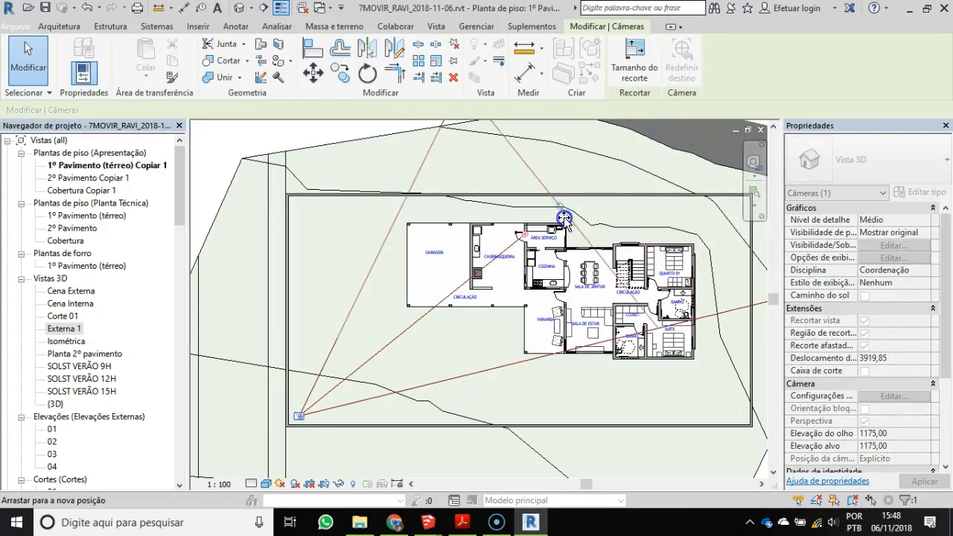
left_click_drag(520, 256, 493, 253)
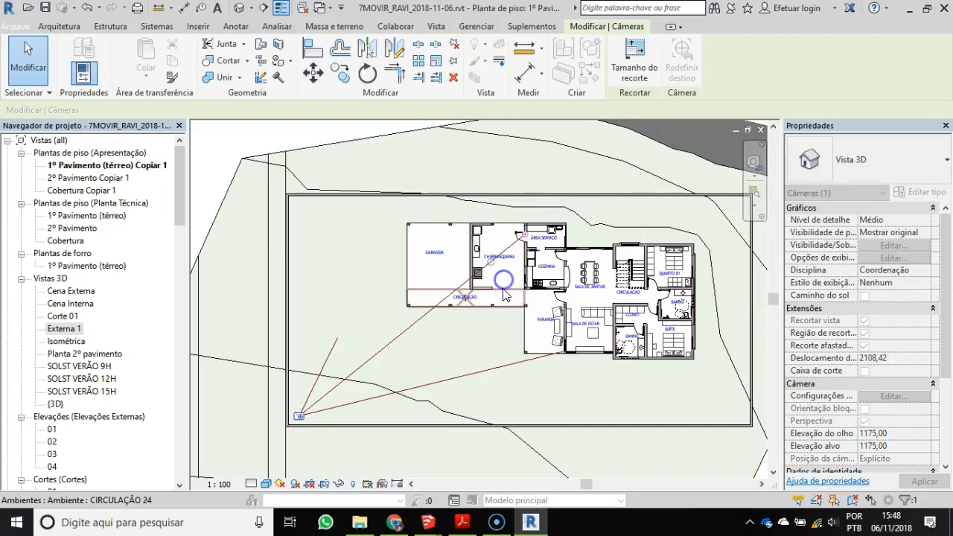
double_click(63, 329)
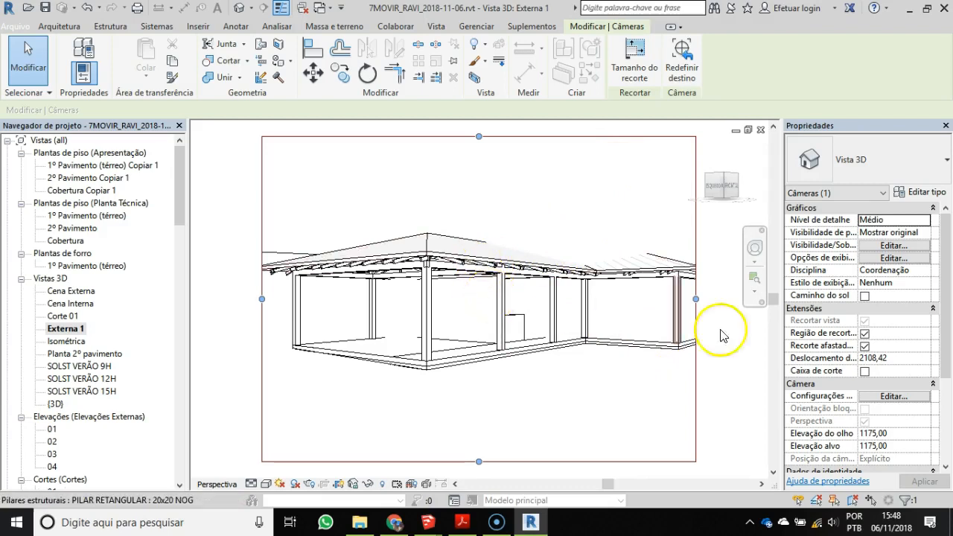
- Turn off the active far clip (Recorte afastado ativo) in the Externa 1 view's properties and apply it
left_click(71, 333)
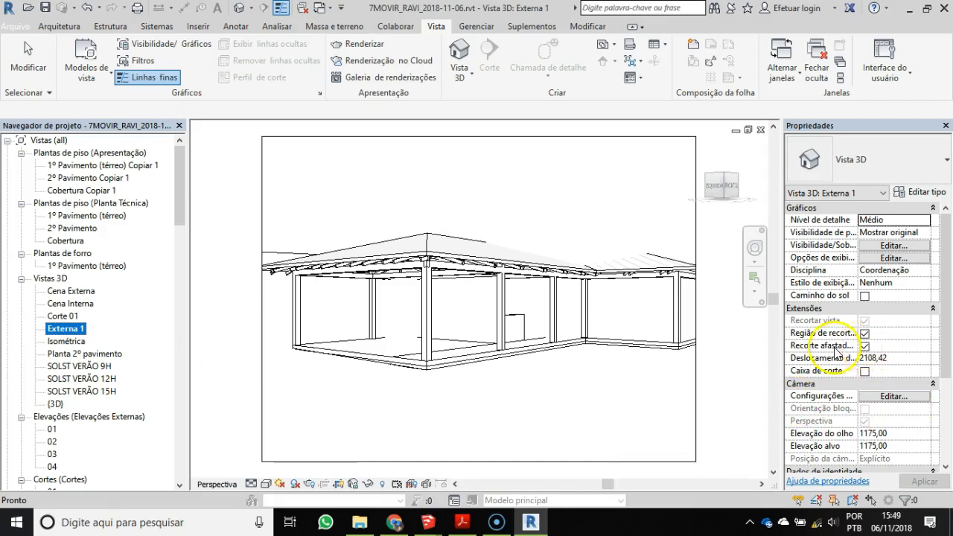
left_click_drag(782, 349, 725, 349)
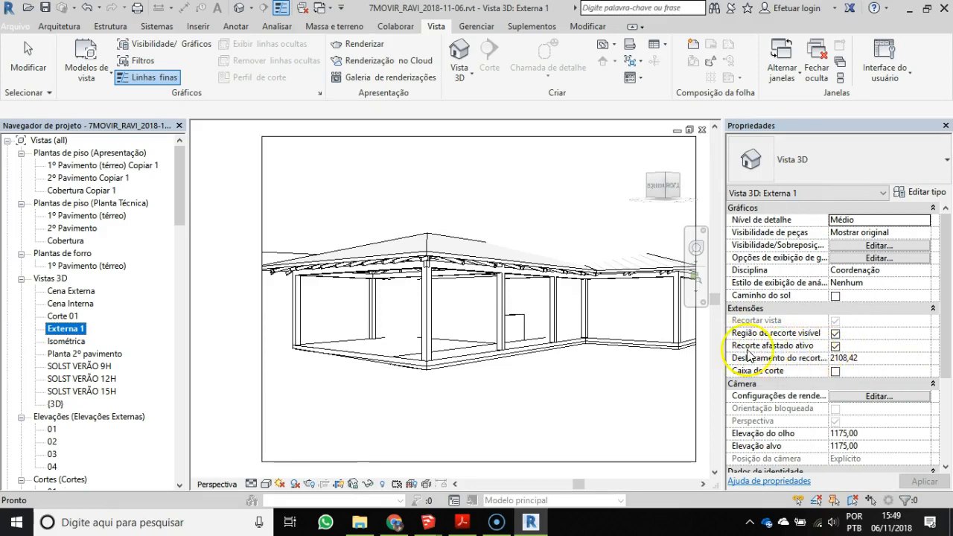
left_click(836, 346)
left_click(924, 480)
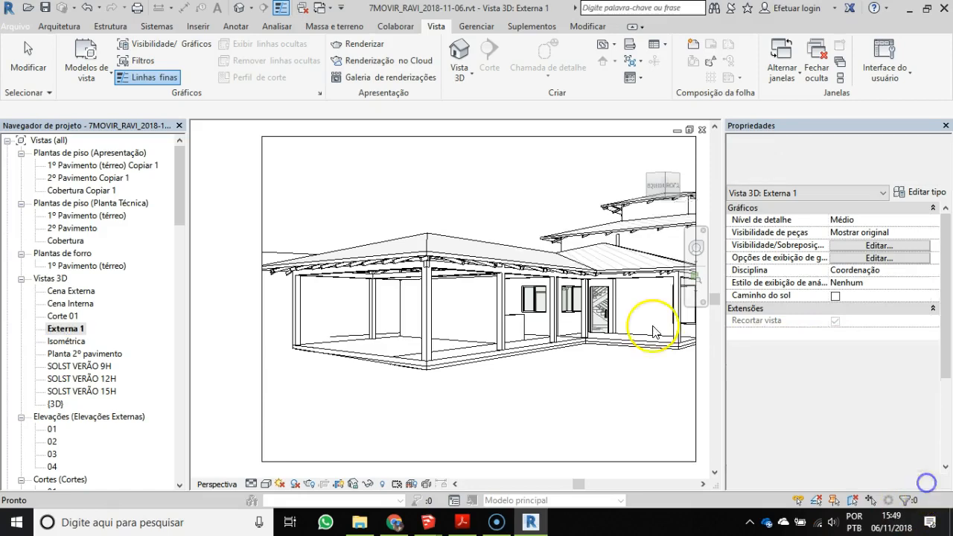
scroll(492, 294, "down", 1)
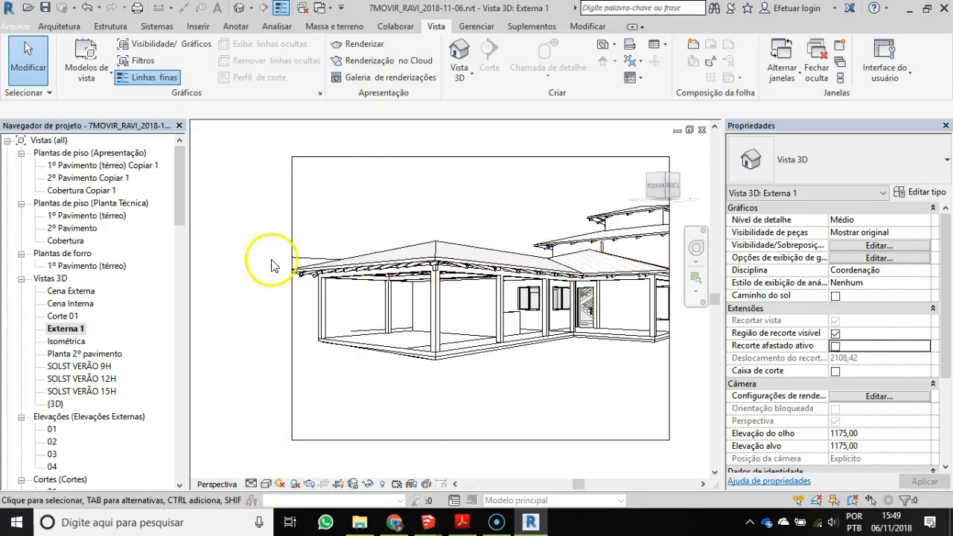
- Set the Externa 1 view's detail level to Baixo and its visual style to Realista, trying Sombreado first
left_click(252, 485)
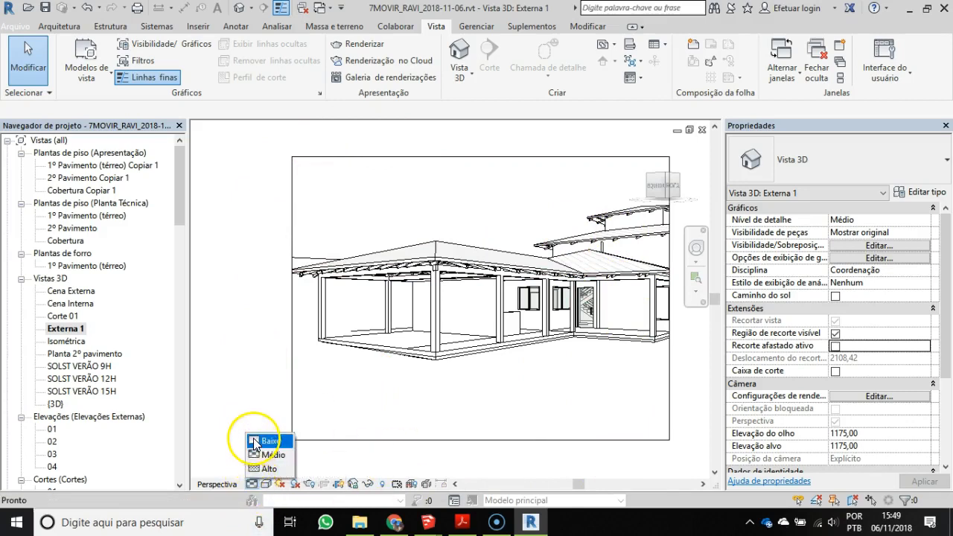
left_click(266, 442)
left_click(266, 484)
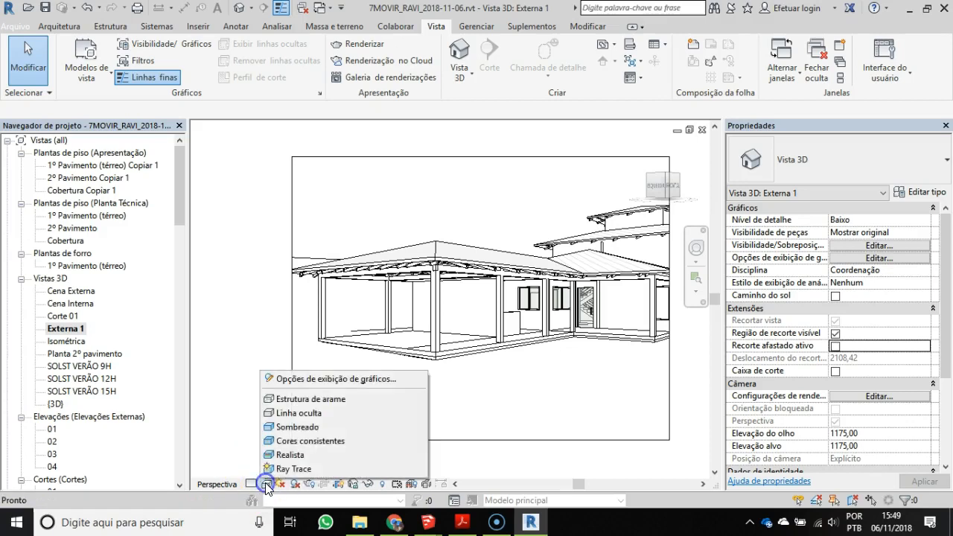
left_click(287, 427)
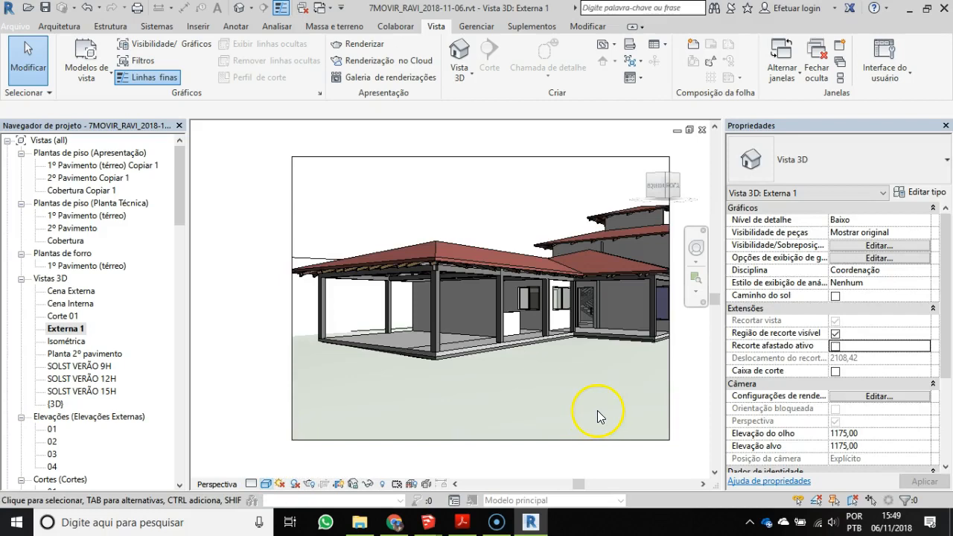
left_click(267, 484)
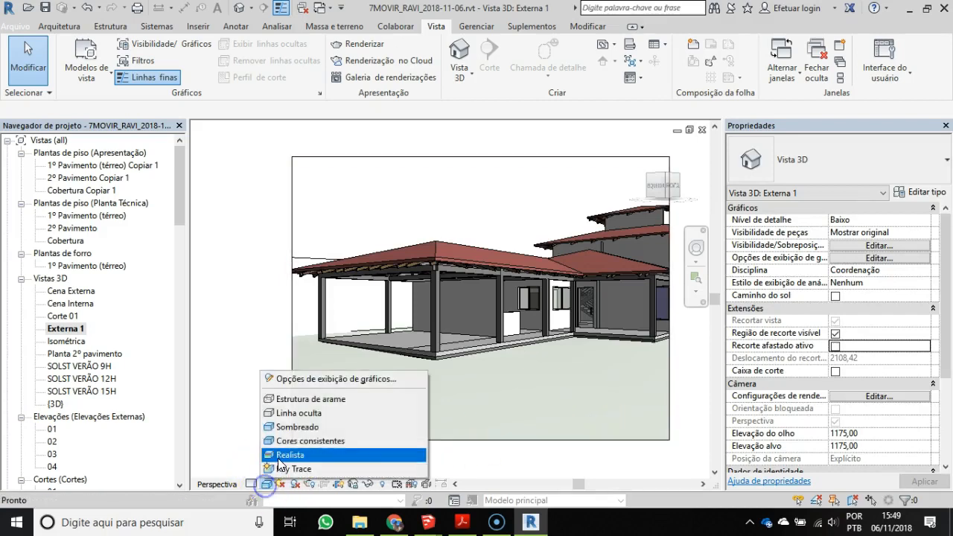
left_click(285, 455)
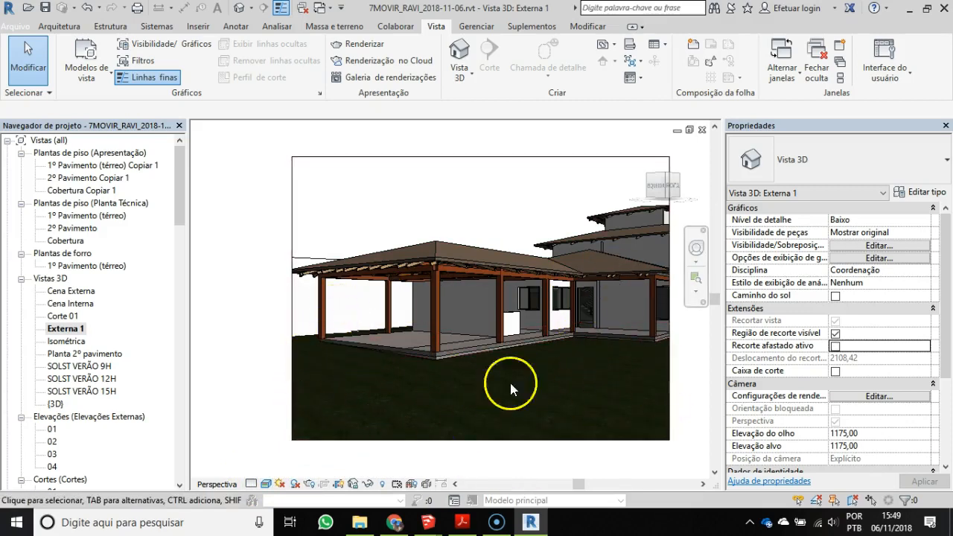
- Widen the Externa 1 crop region on both sides so that it frames the whole house
scroll(534, 401, "down", 1)
middle_click_drag(532, 400, 441, 395)
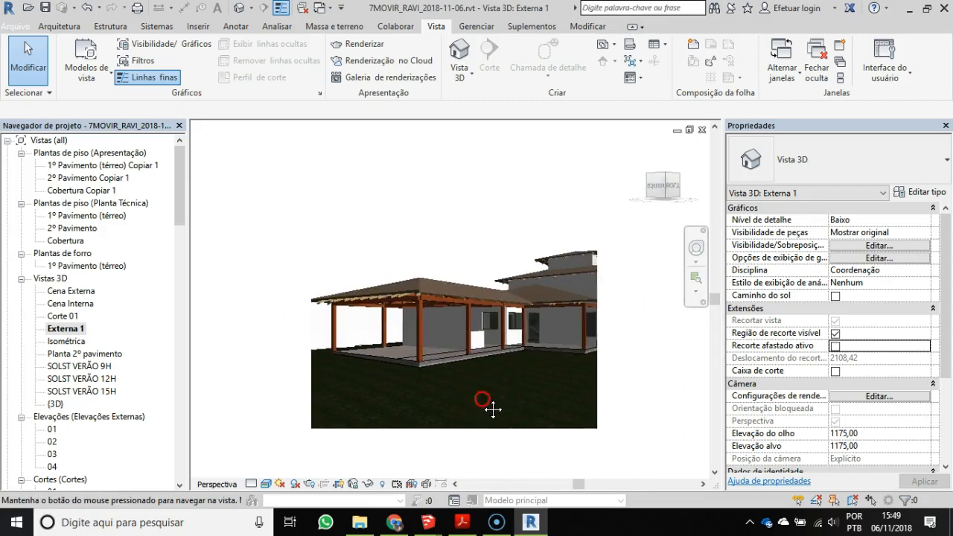
scroll(441, 400, "up", 1)
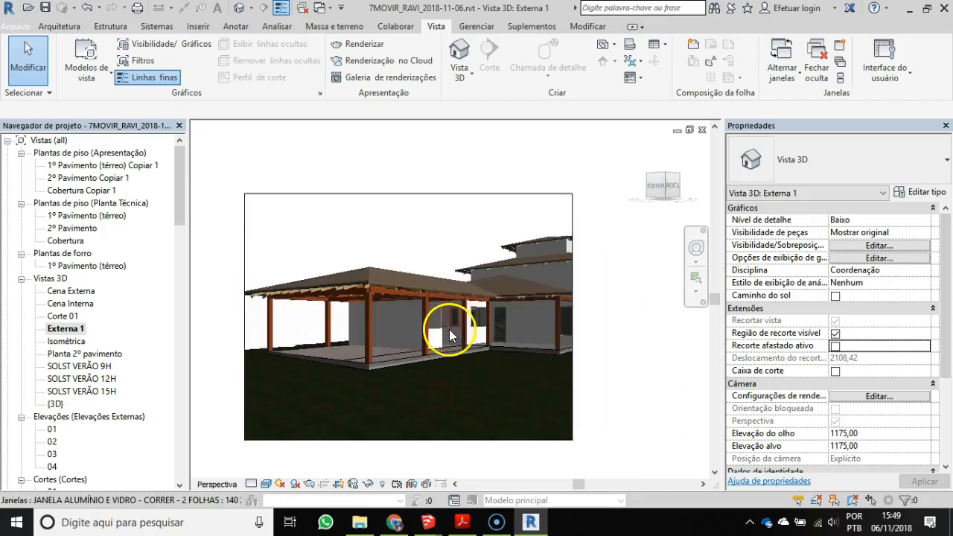
left_click(401, 196)
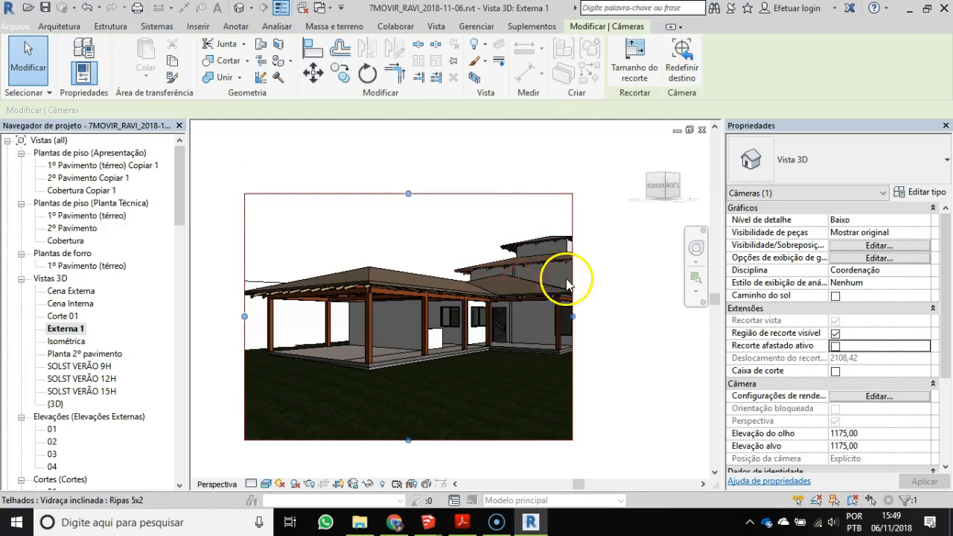
left_click_drag(573, 317, 681, 317)
left_click_drag(245, 317, 207, 317)
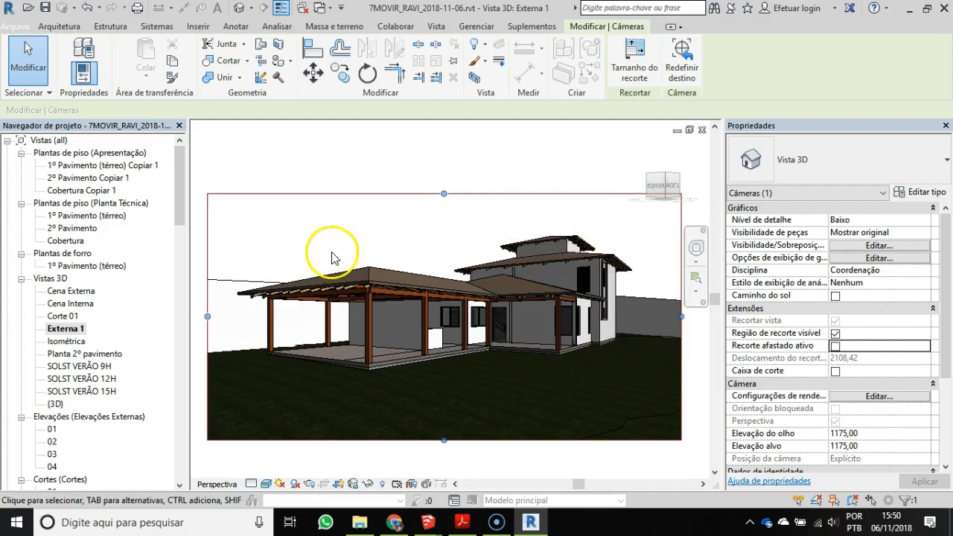
- Check the camera's field of view in the floor plan 1º Pavimento (térreo) Copiar 1 and return to Externa 1
double_click(90, 165)
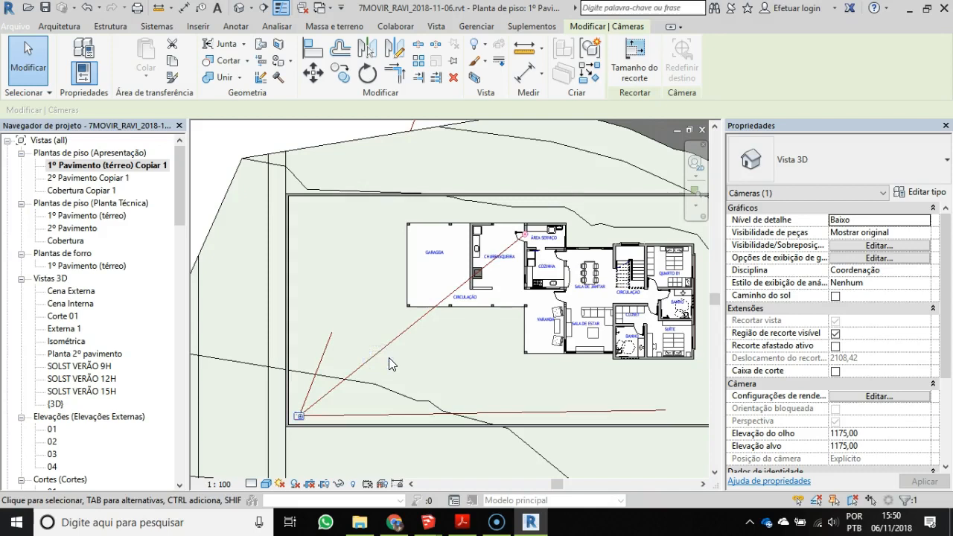
scroll(389, 357, "down", 2)
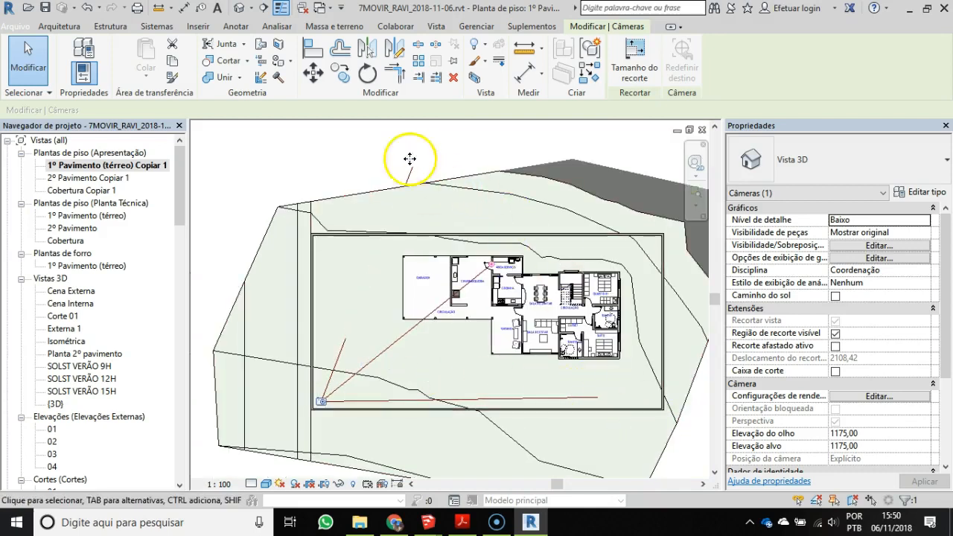
left_click(325, 389)
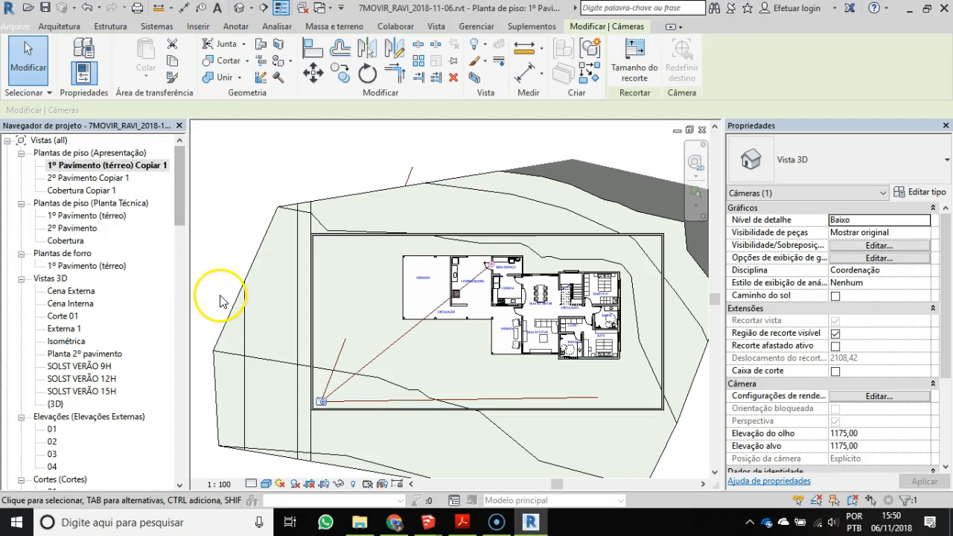
key("ctrl+Tab")
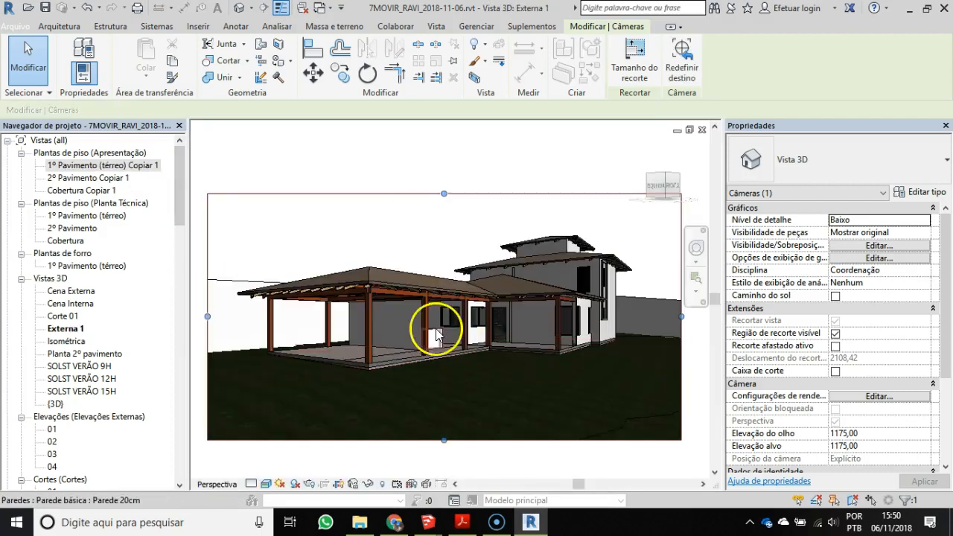
- Try a taller Externa 1 crop region, then bring its upper and lower edges in close to the house
left_click_drag(444, 194, 445, 152)
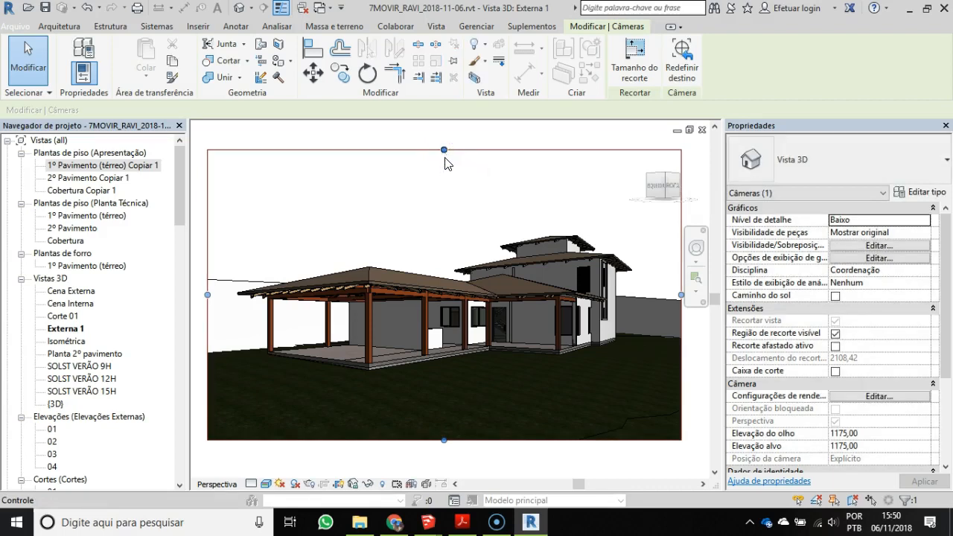
left_click_drag(445, 151, 444, 217)
left_click_drag(444, 440, 454, 383)
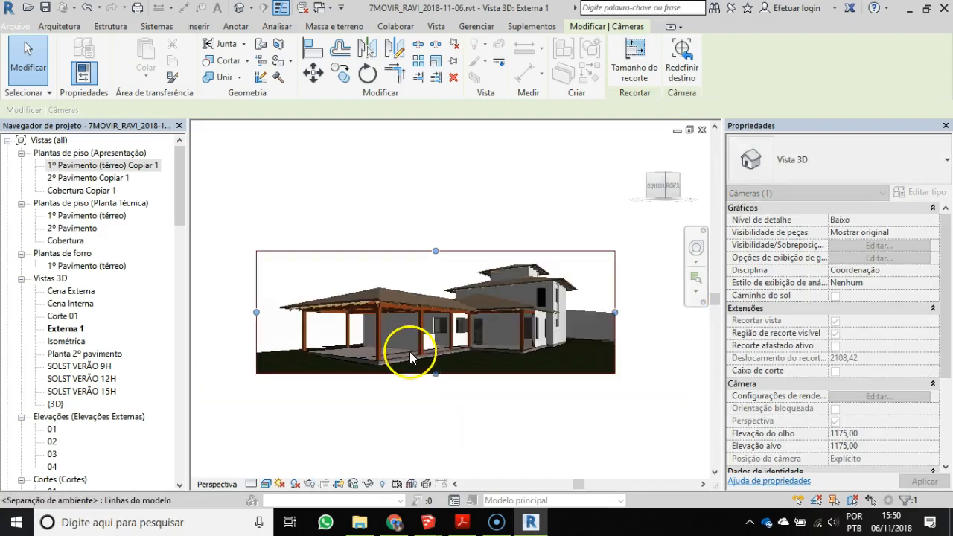
- Extend the Externa 1 crop region outward on all four sides to include the surrounding terrain and the large side wall
left_click_drag(615, 312, 670, 313)
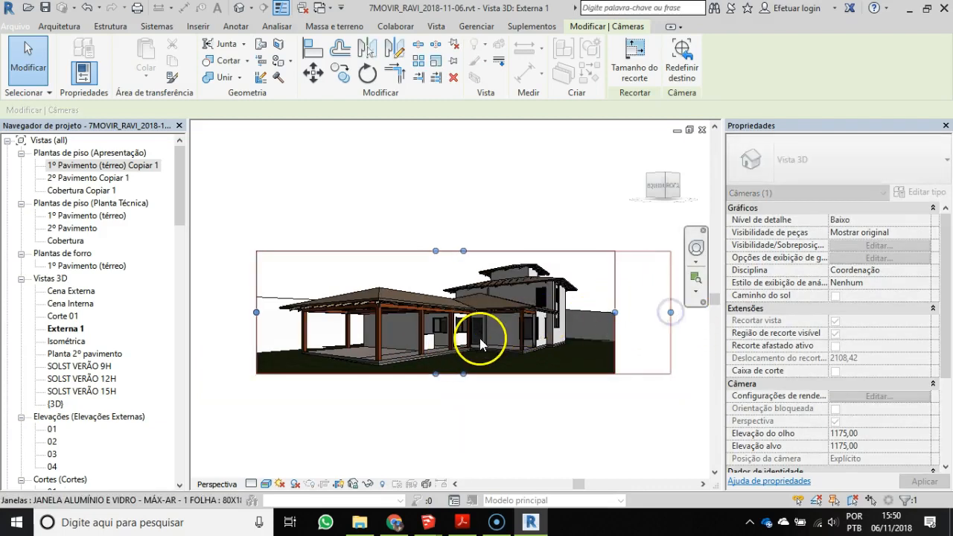
left_click_drag(332, 322, 244, 321)
left_click_drag(615, 321, 652, 317)
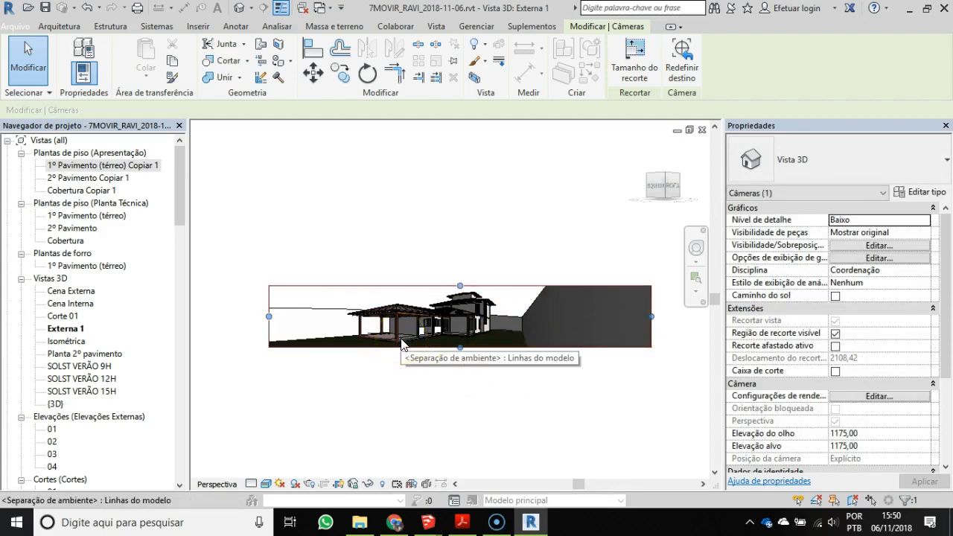
scroll(345, 319, "up", 2)
scroll(488, 374, "down", 1)
middle_click_drag(482, 375, 438, 362)
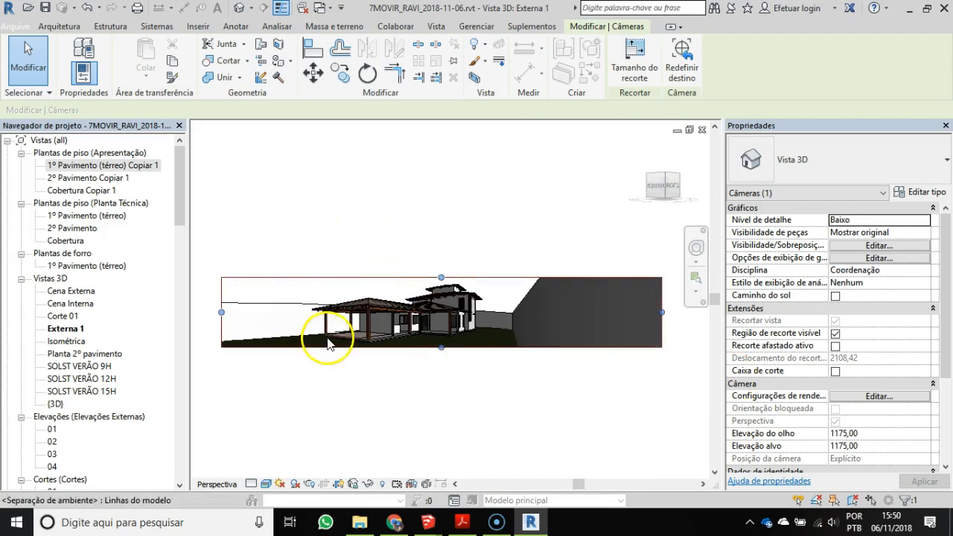
scroll(327, 343, "up", 2)
scroll(462, 360, "down", 1)
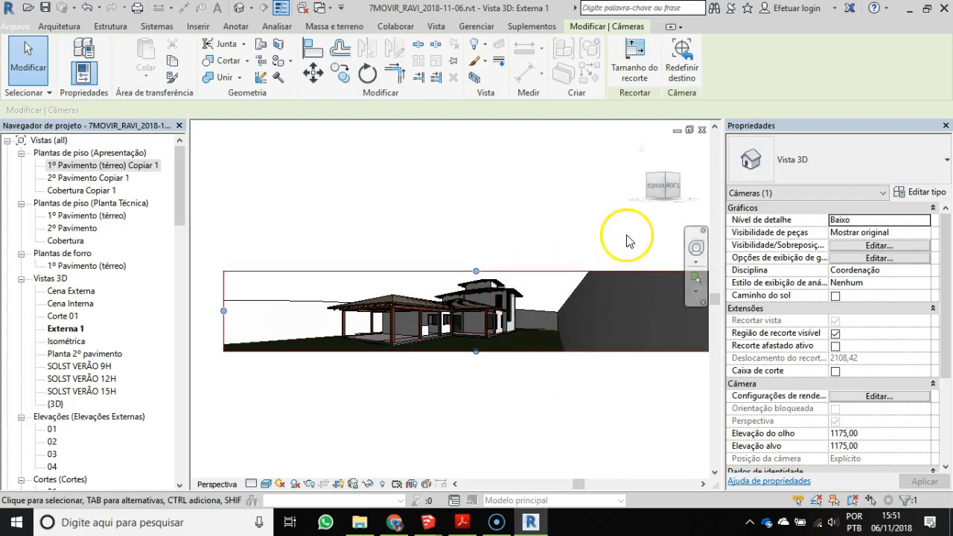
scroll(402, 361, "down", 1)
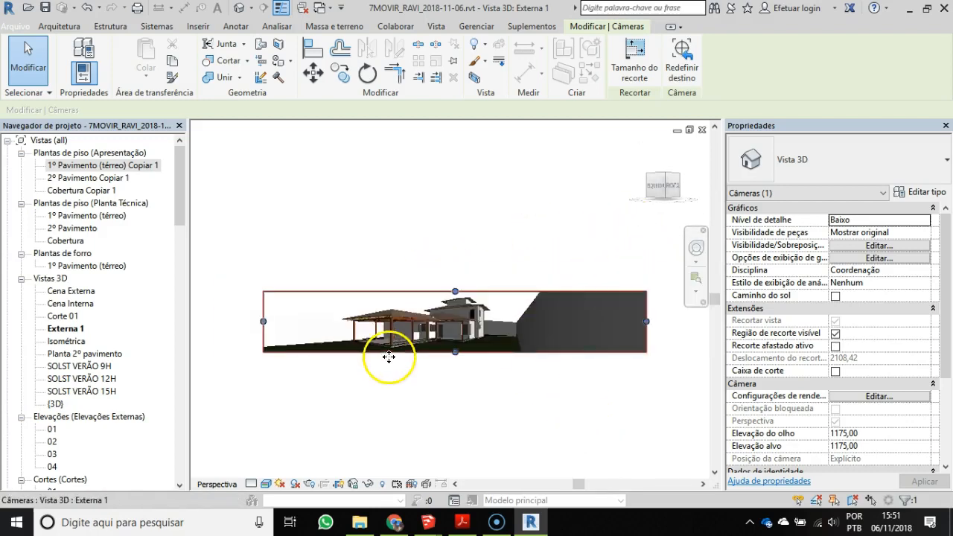
left_click_drag(455, 291, 460, 175)
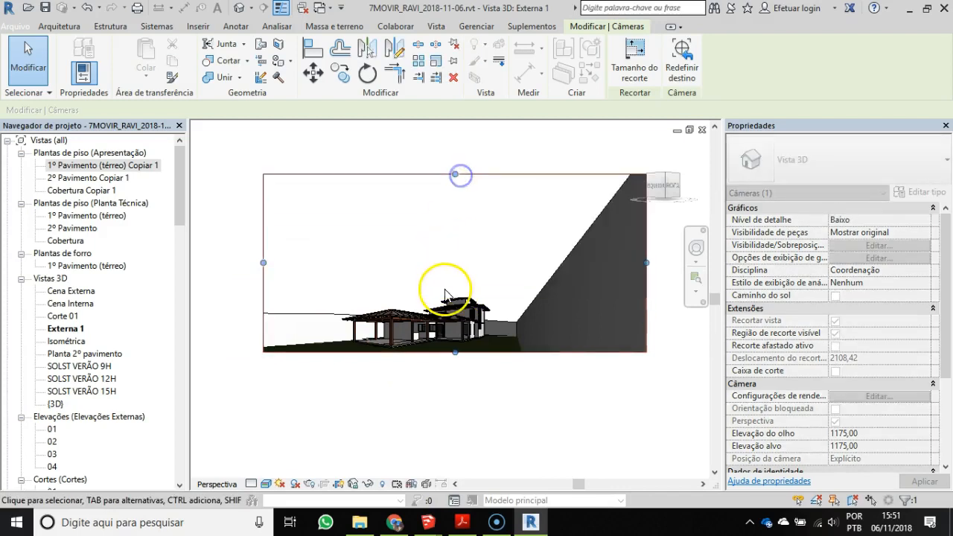
left_click_drag(455, 353, 455, 452)
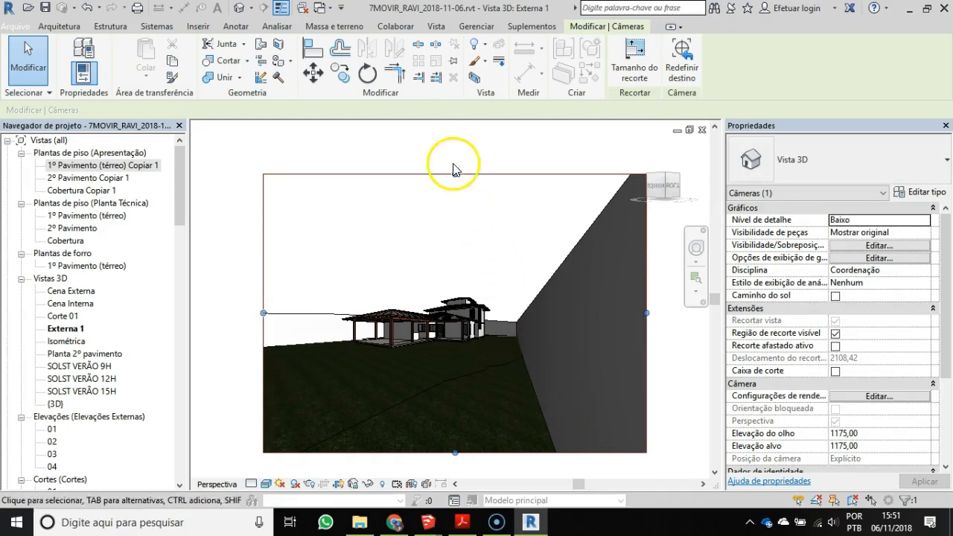
- Tighten all four edges of the Externa 1 crop region around the house, excluding the large side wall
left_click_drag(455, 175, 462, 286)
left_click_drag(455, 453, 530, 349)
left_click_drag(646, 321, 513, 311)
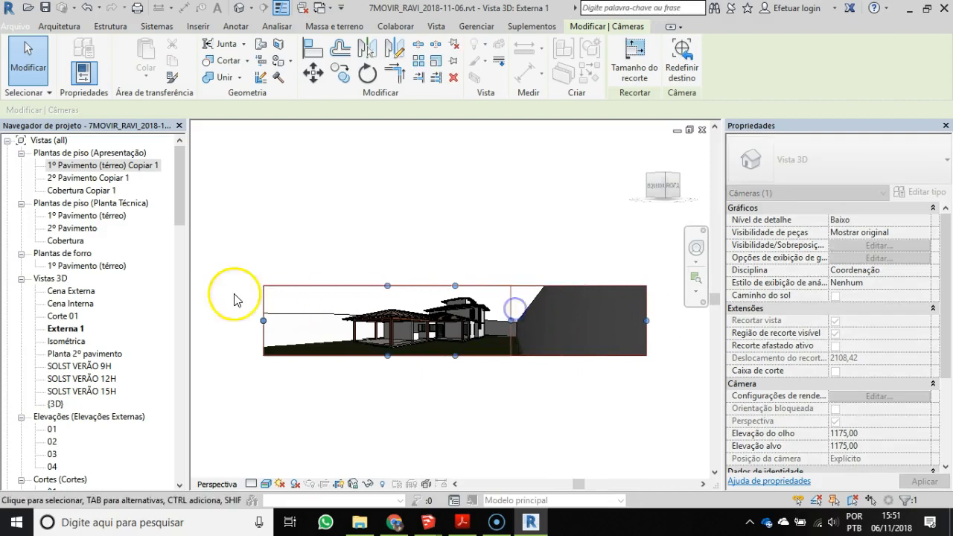
left_click_drag(263, 320, 328, 326)
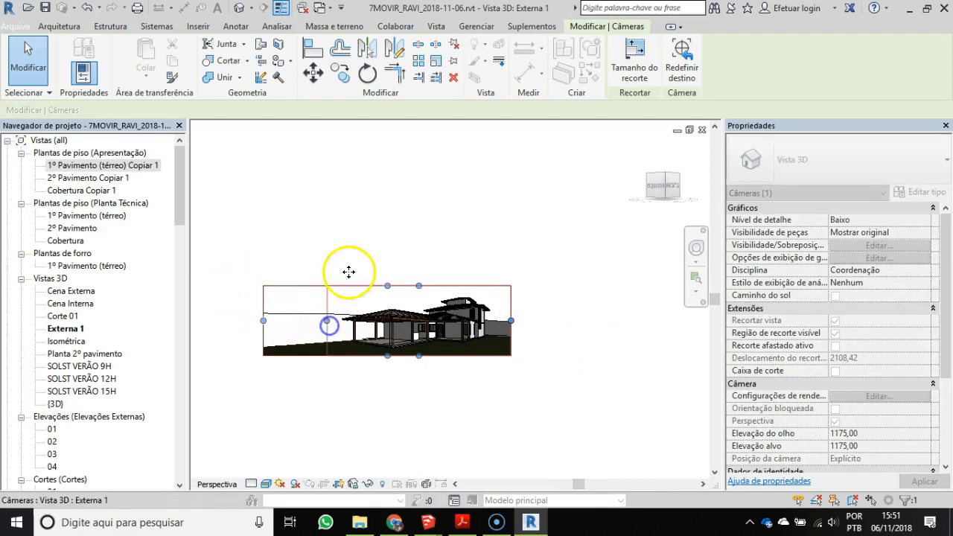
scroll(428, 328, "up", 3)
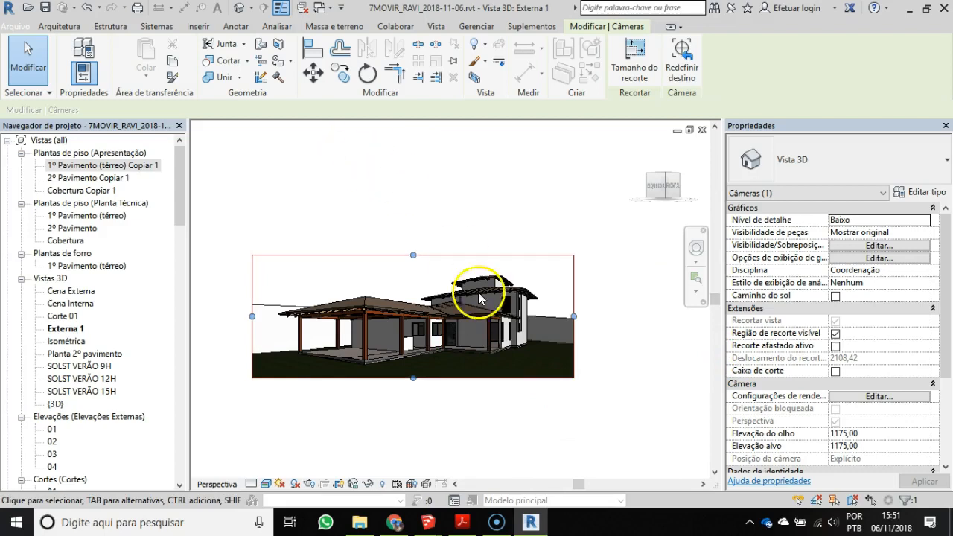
- Enable the Externa 1 camera's far clip (Recorte afastado ativo), disable it again and apply
left_click(836, 347)
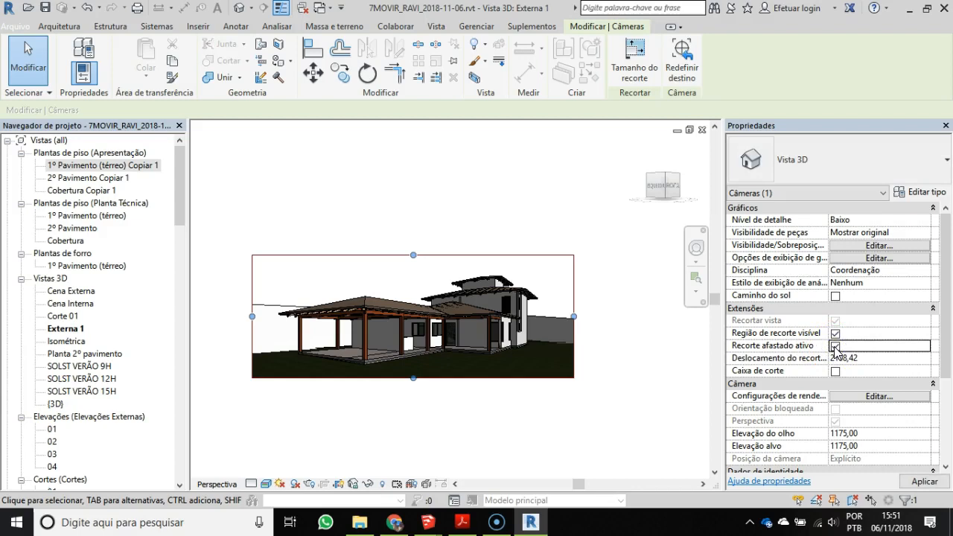
left_click(835, 347)
left_click(925, 481)
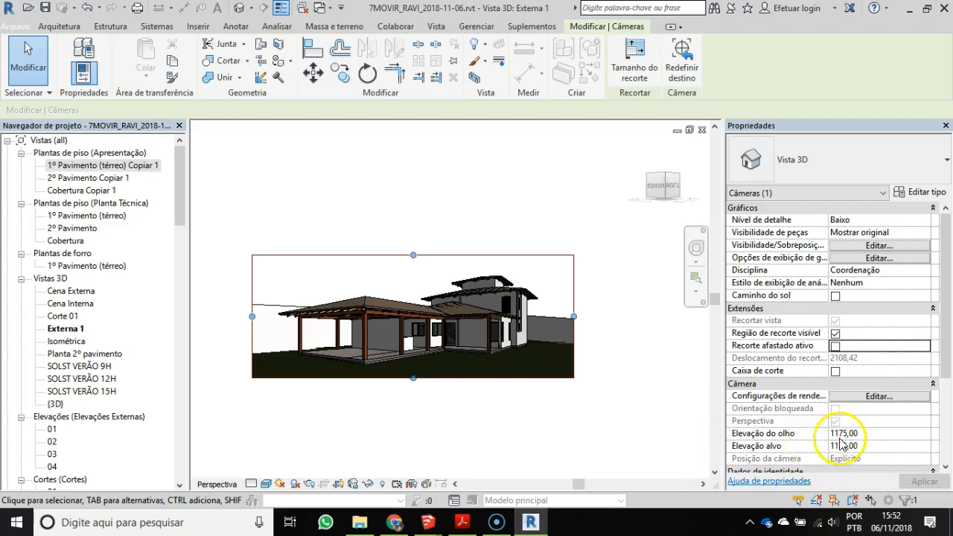
- Open elevation 01 and try an eye elevation (Elevação do olho) of 1000,00 for the Externa 1 camera
double_click(51, 430)
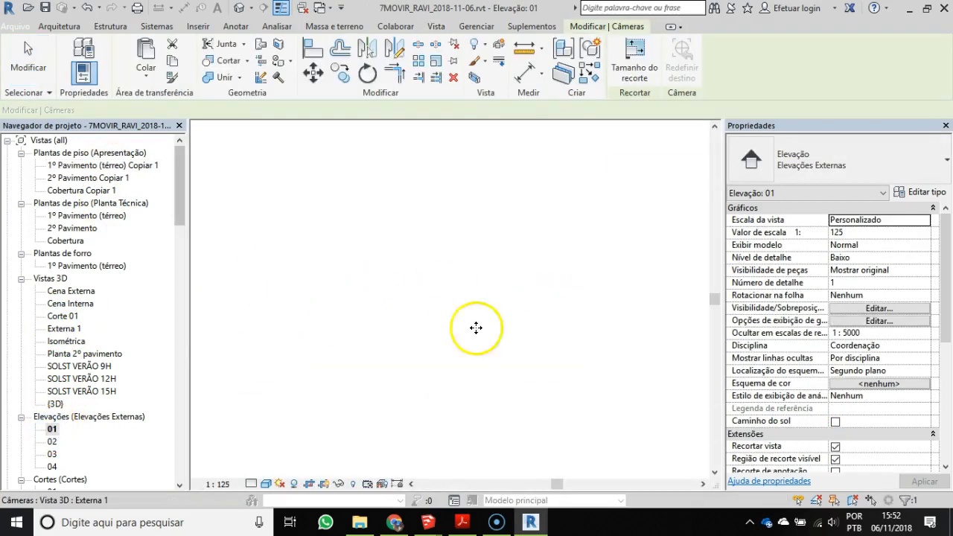
scroll(268, 340, "up", 5)
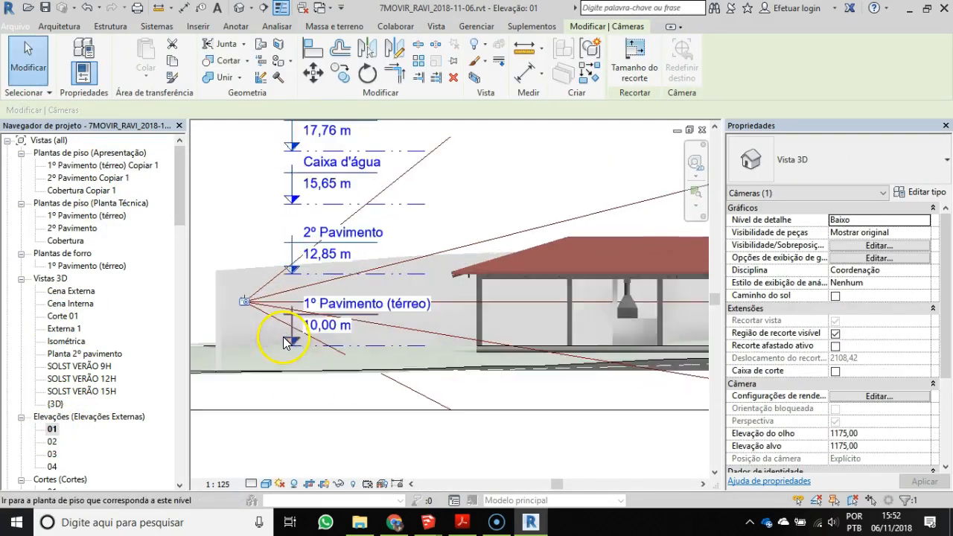
scroll(284, 343, "up", 2)
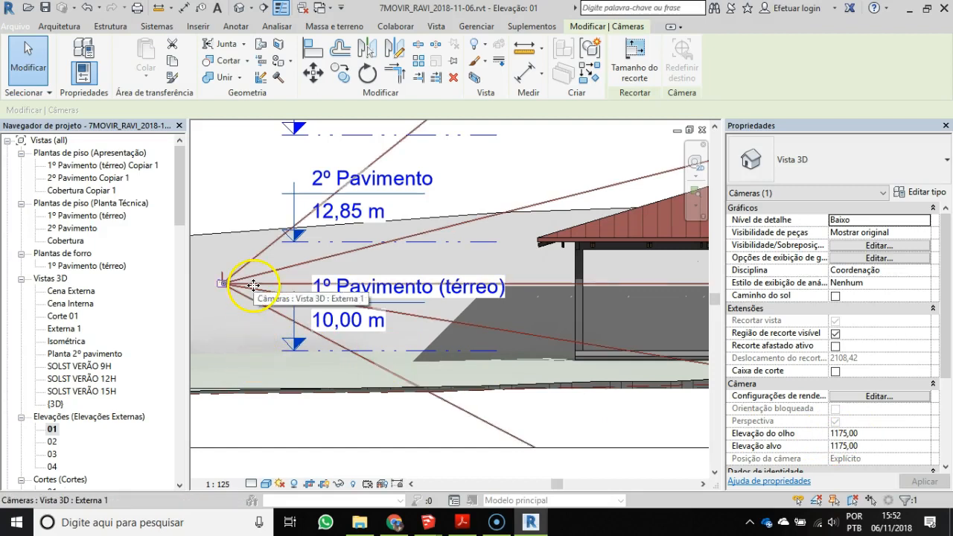
left_click(880, 433)
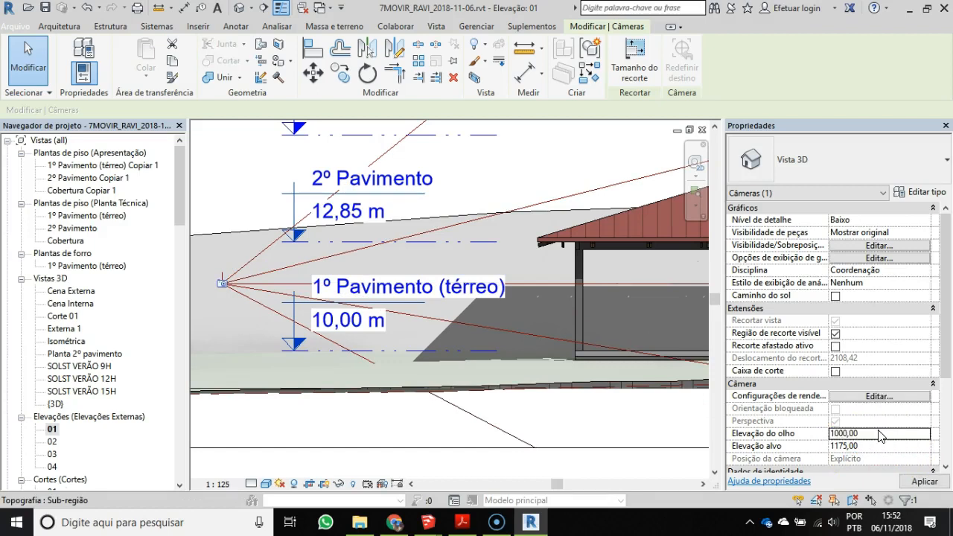
key("Return")
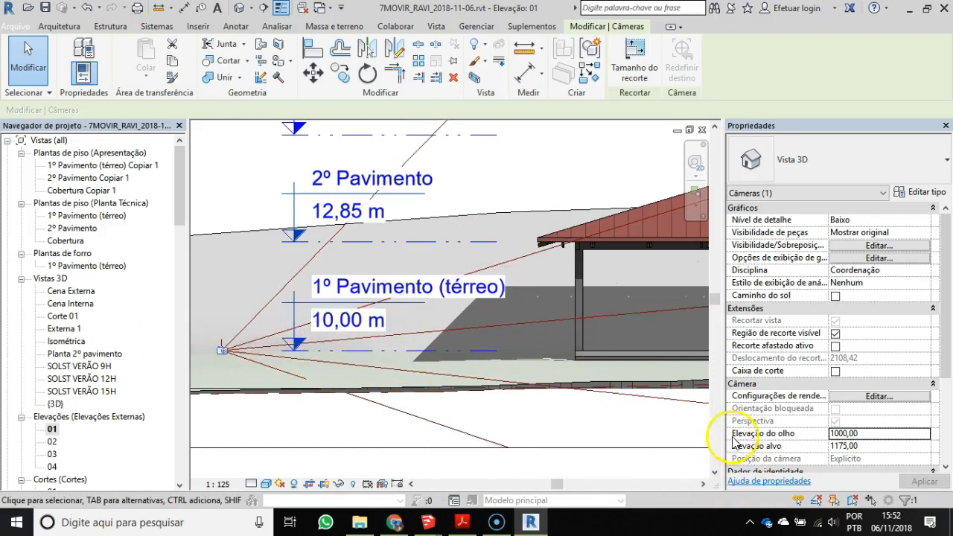
- Set the Externa 1 camera's eye elevation to 1180,00 and reopen the Externa 1 view
double_click(879, 434)
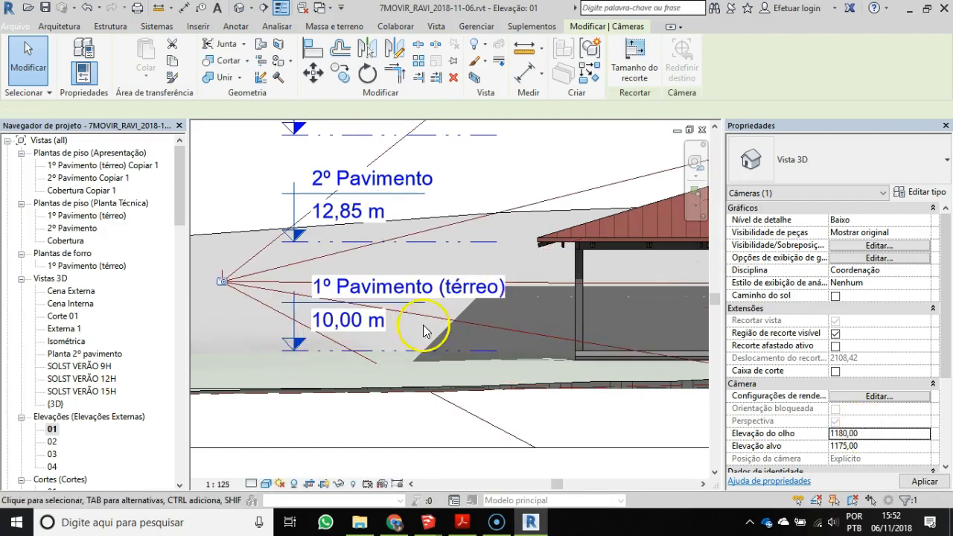
double_click(64, 328)
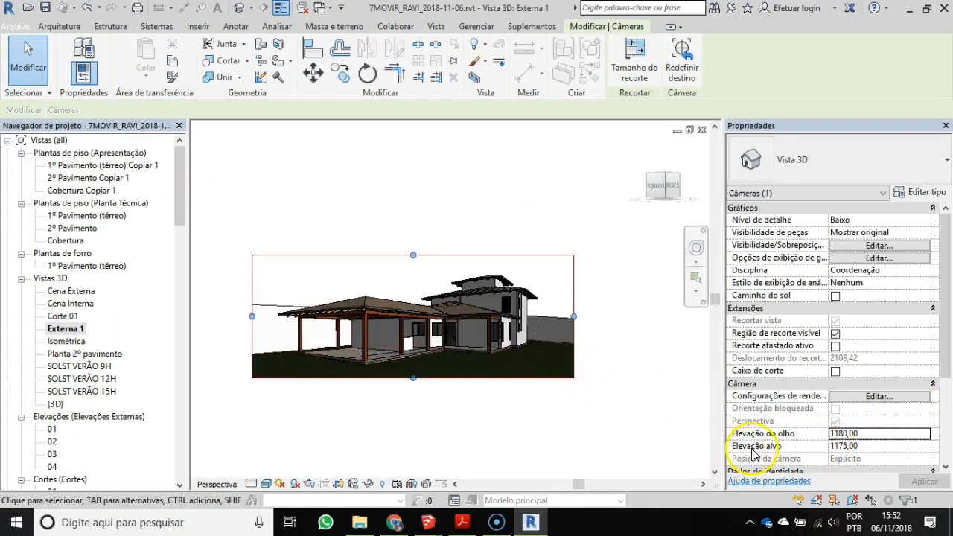
- Try target elevations (Elevação alvo) of 1000,00 and then 800,00 for the Externa 1 camera
left_click(882, 447)
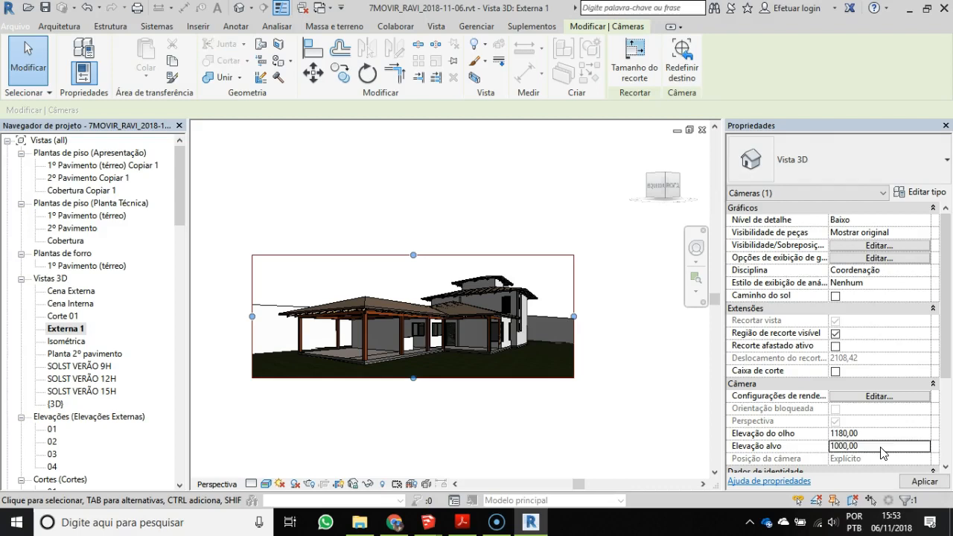
left_click(880, 450)
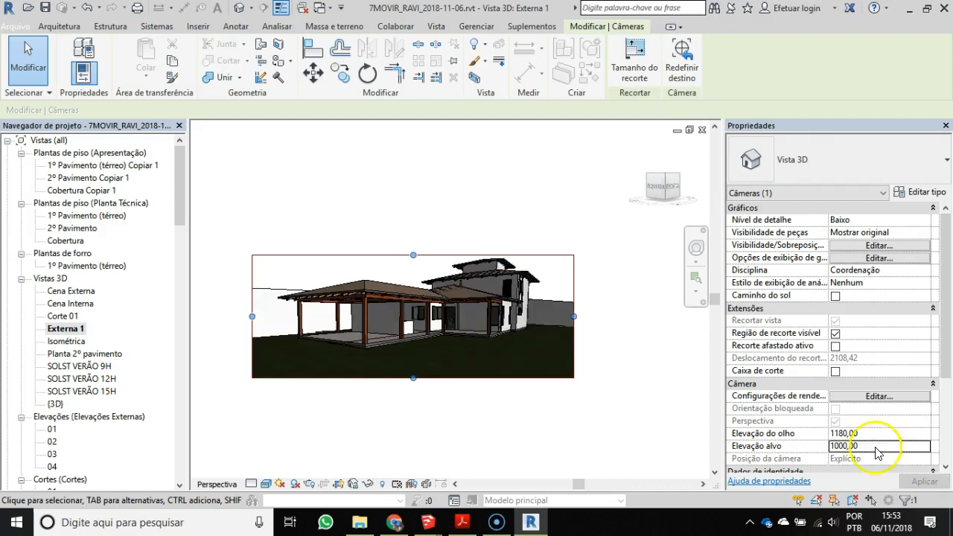
double_click(882, 447)
type("80")
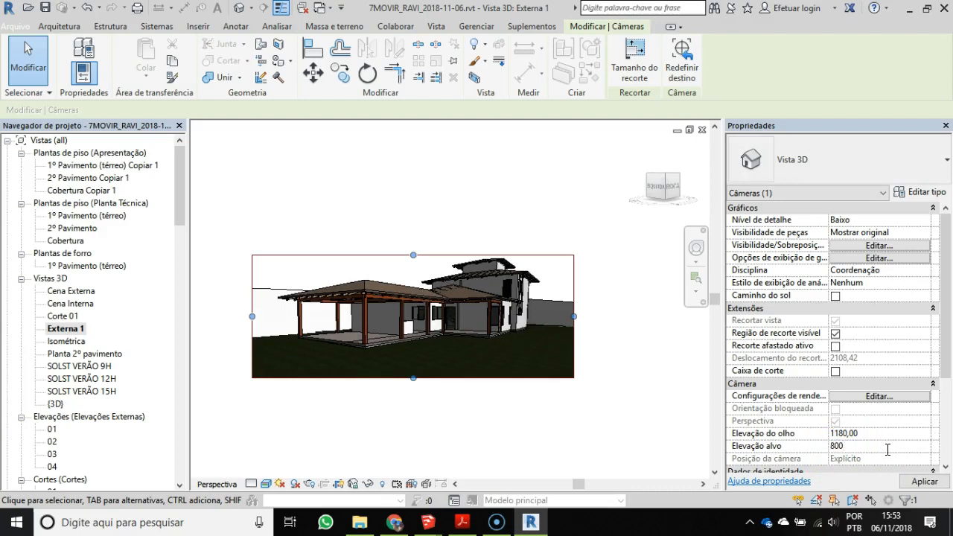
type("0")
key("Return")
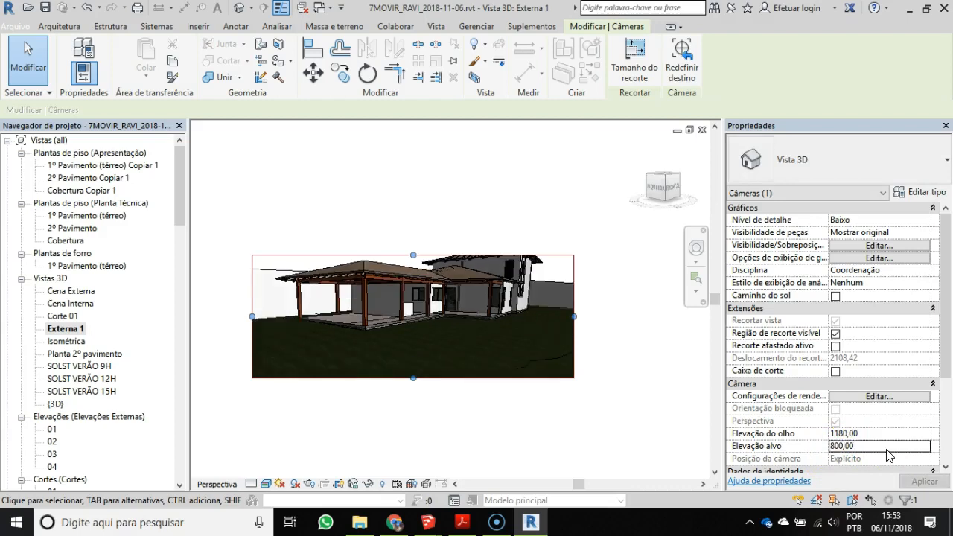
left_click(862, 426)
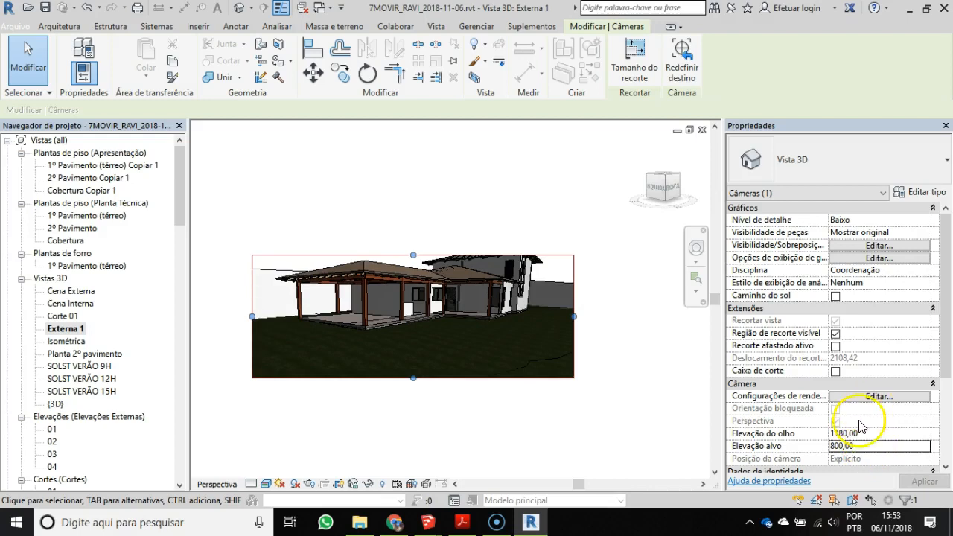
- Try a target elevation (Elevação alvo) of 1500,00 for the Externa 1 camera
double_click(884, 447)
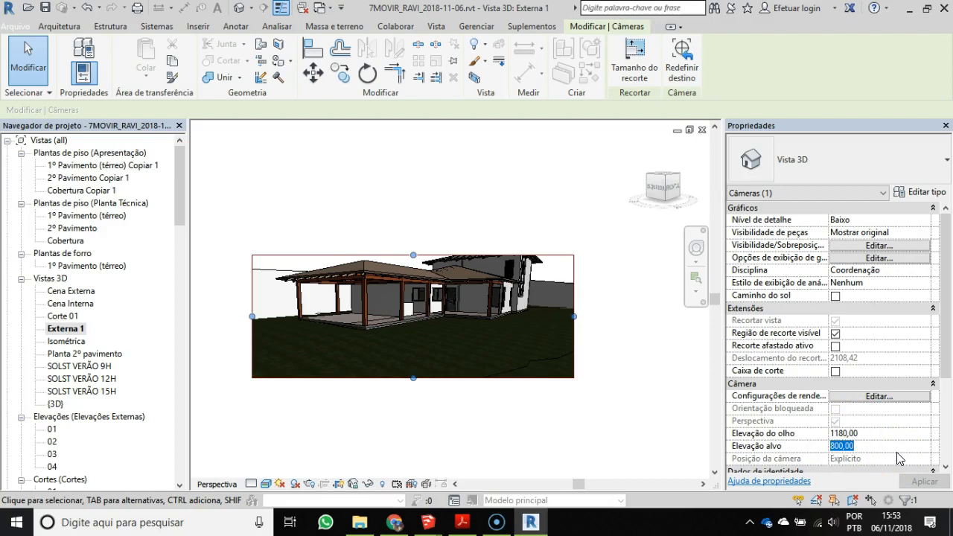
type("15")
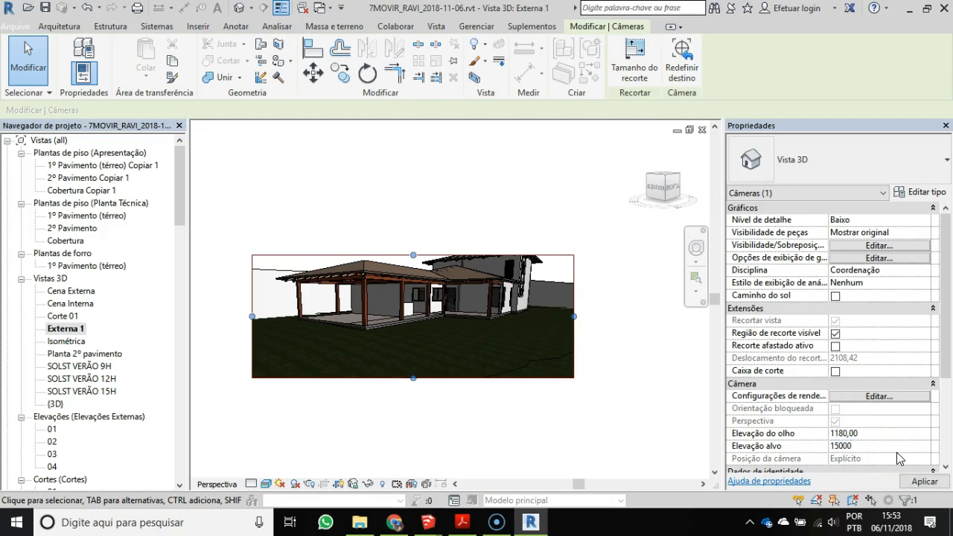
key("Return")
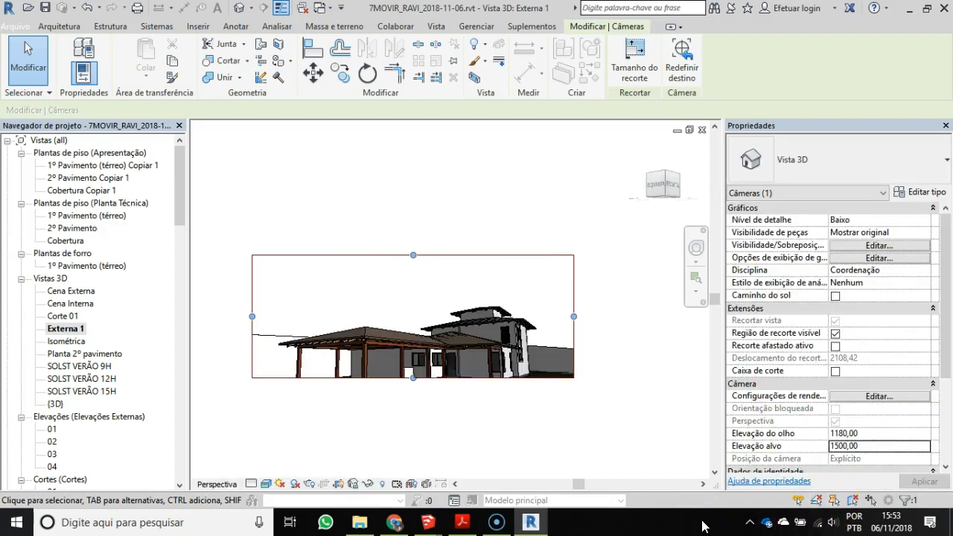
- Set the Externa 1 camera's target elevation to 1180,00, matching its eye elevation, and apply it
left_click(879, 450)
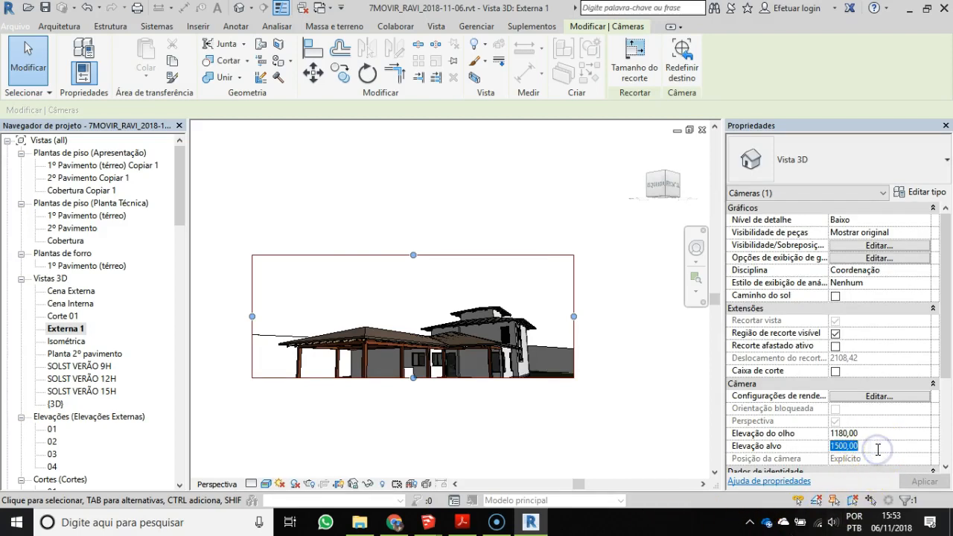
type("118")
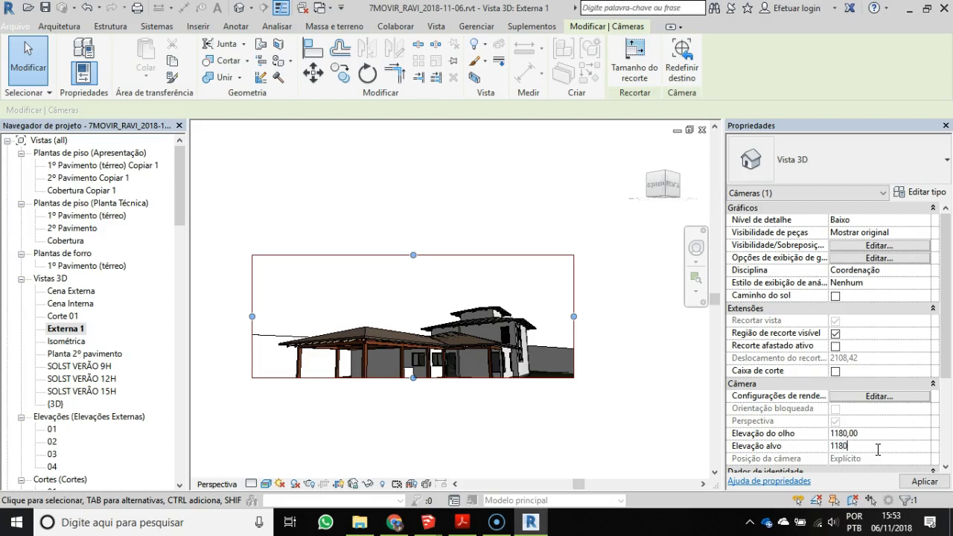
type("0")
key("Return")
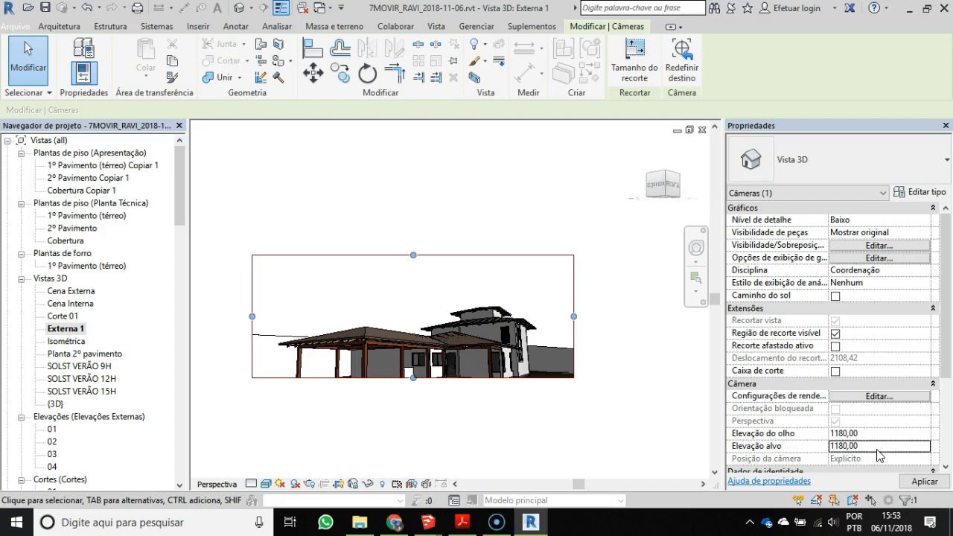
left_click(924, 481)
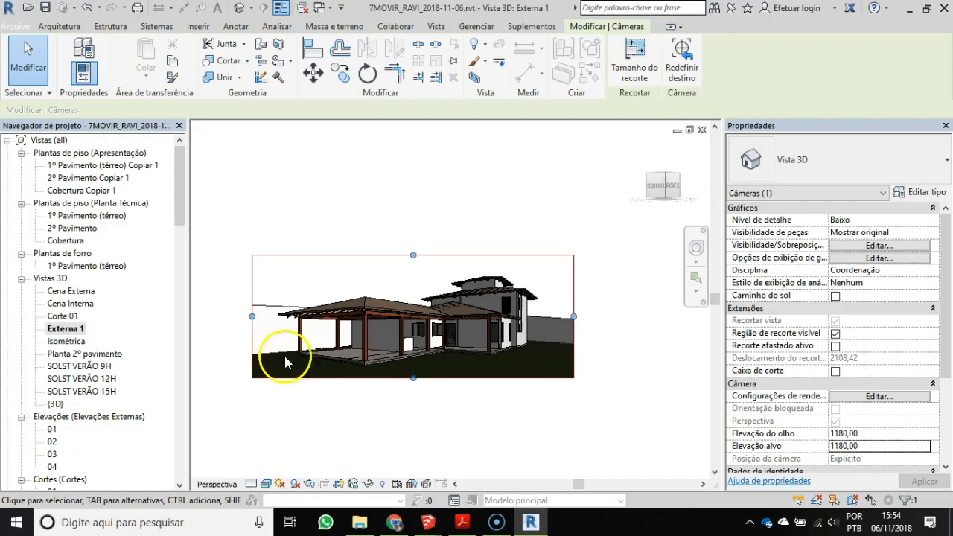
- In elevation 01, try the camera target high above the roof, lower it to about 1247 elevation, and deselect the camera
double_click(54, 430)
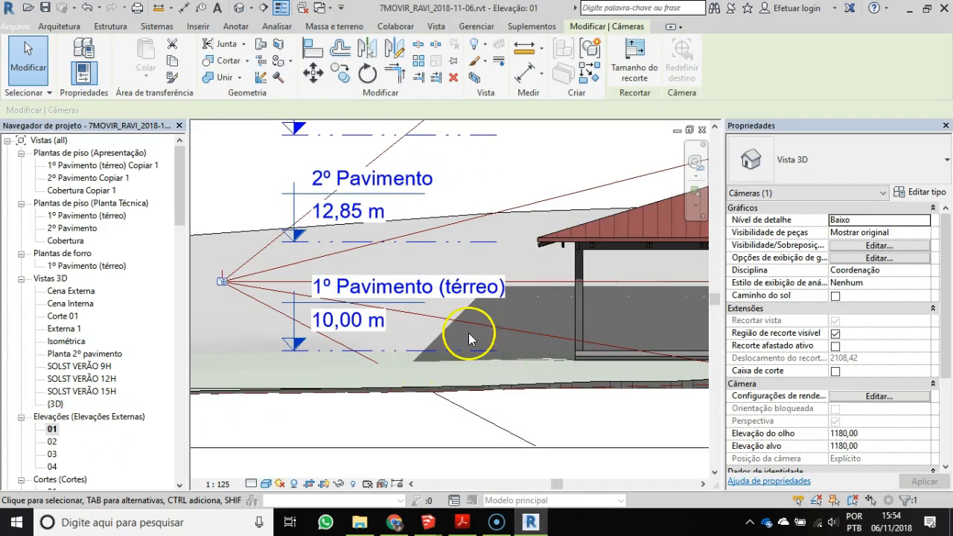
scroll(469, 333, "down", 5)
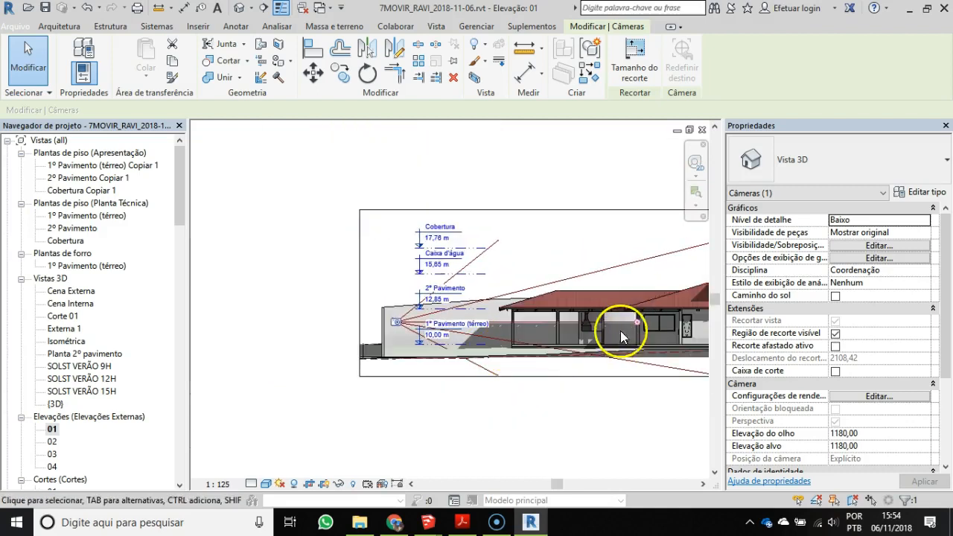
left_click_drag(638, 322, 637, 220)
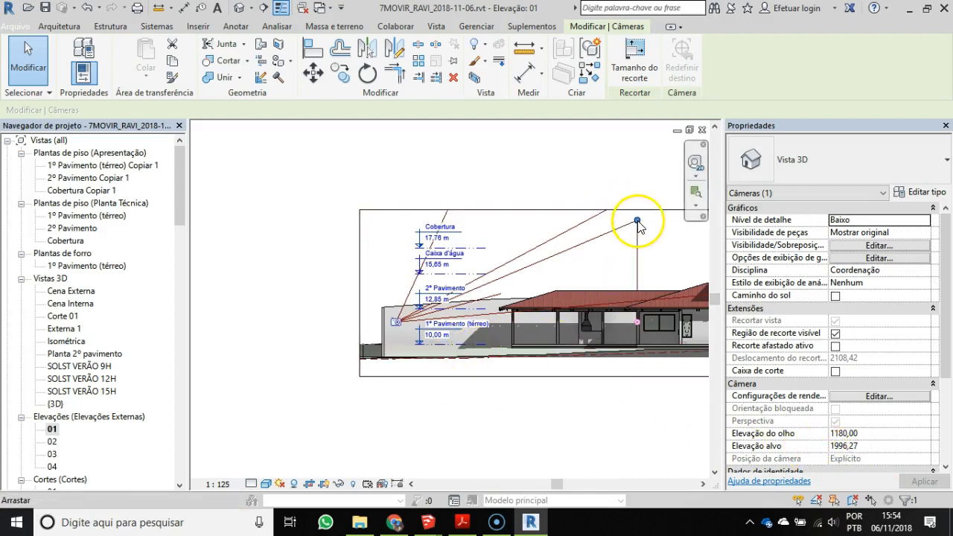
left_click_drag(637, 222, 641, 316)
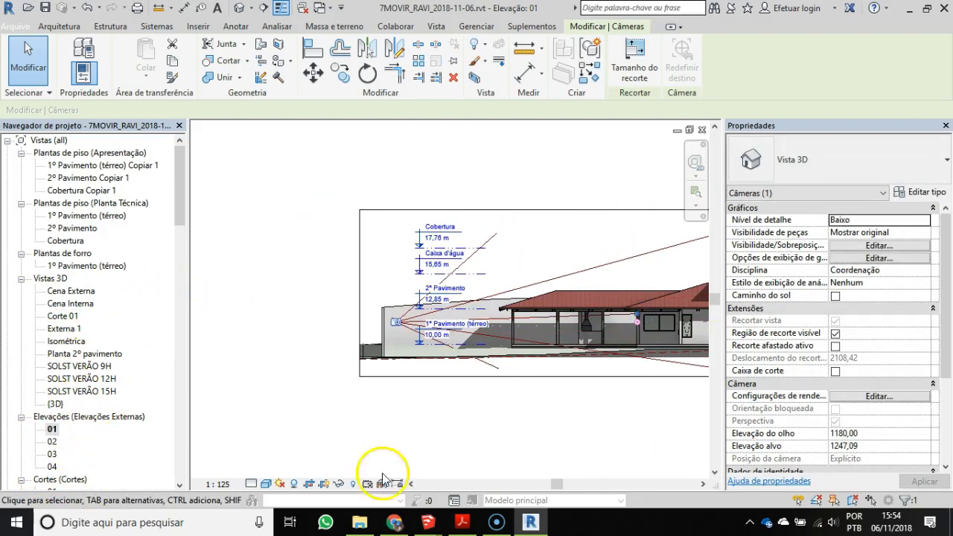
left_click(244, 282)
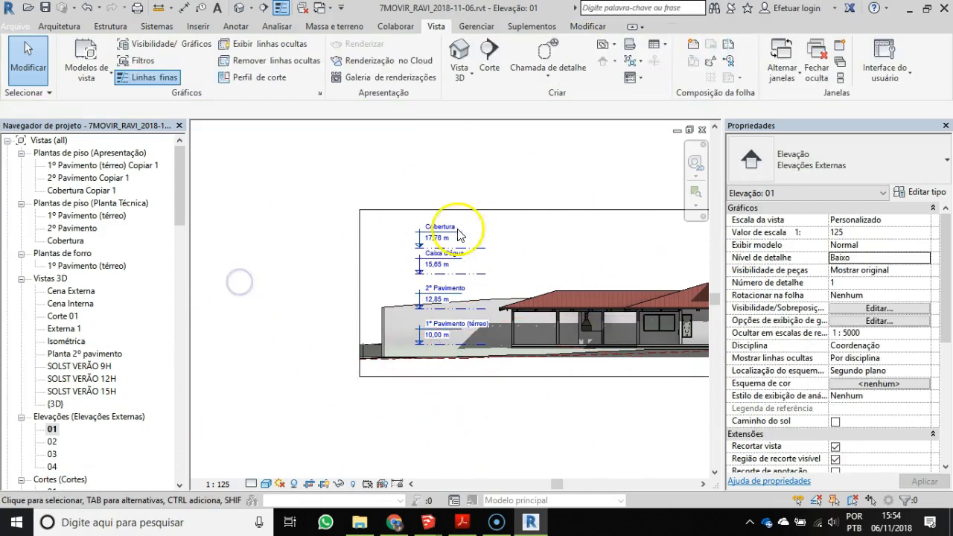
- Display the Externa 1 camera again in elevation 01 to inspect its position and target, then deselect it
left_click(50, 431)
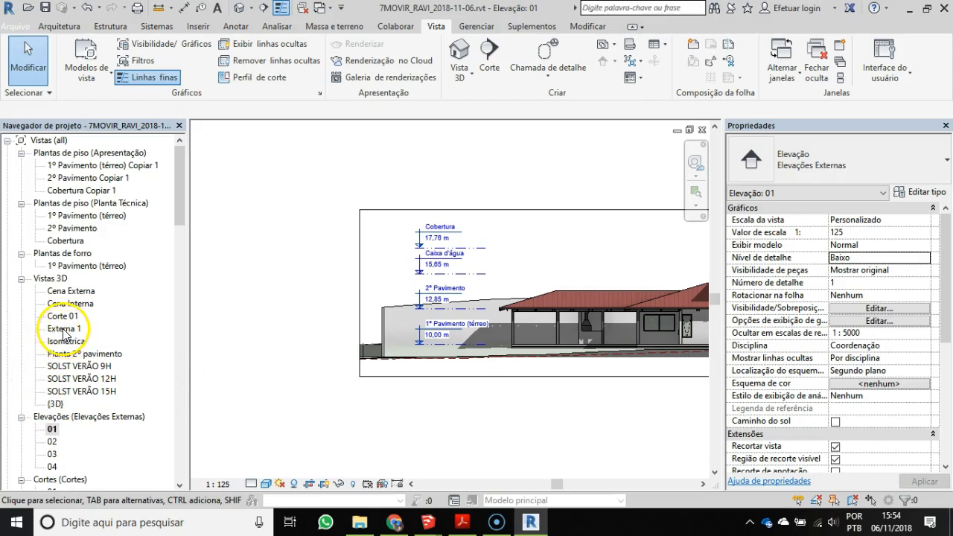
double_click(52, 431)
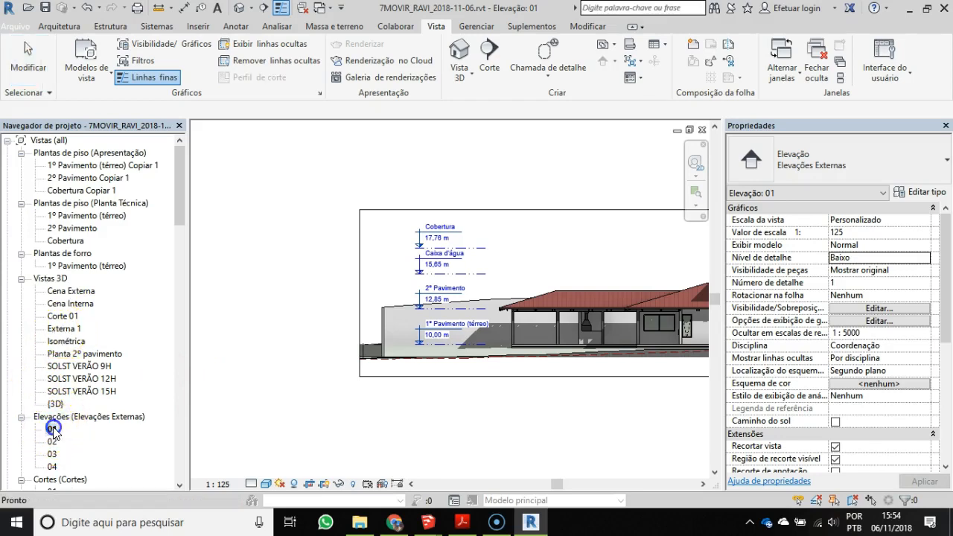
right_click(57, 331)
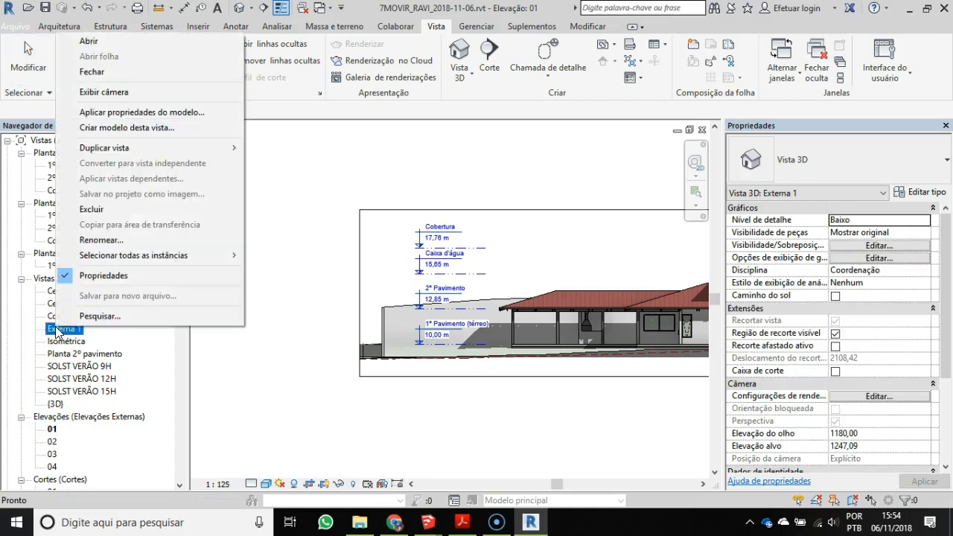
left_click(109, 91)
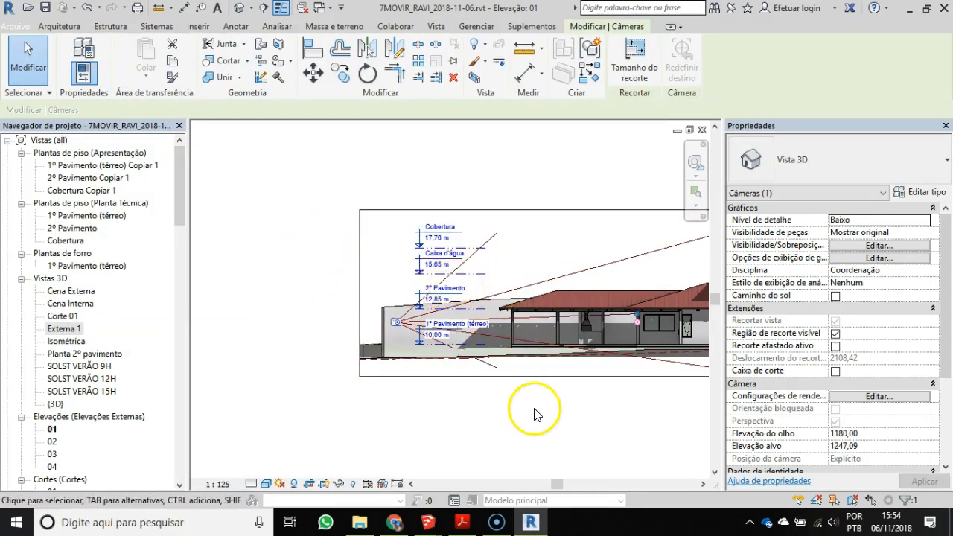
middle_click_drag(534, 415, 424, 428)
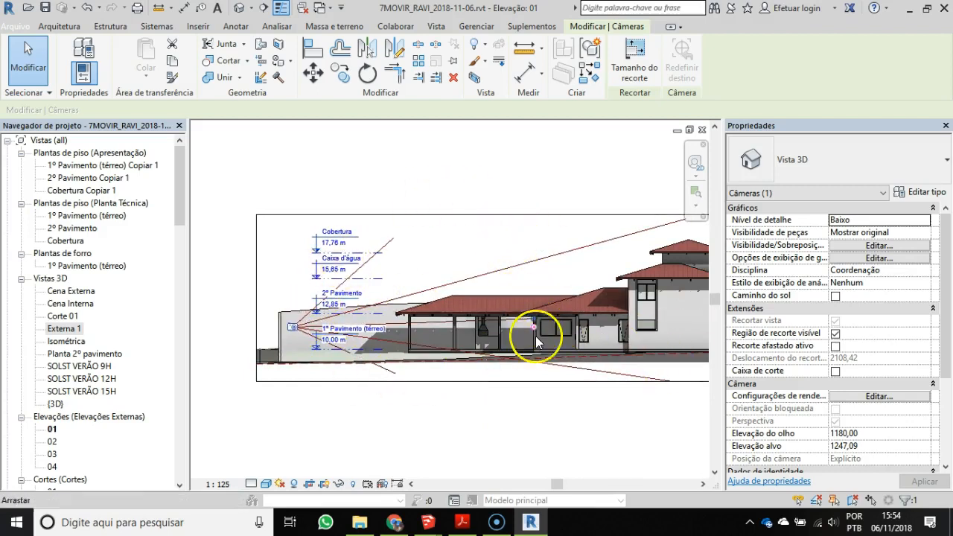
left_click(266, 163)
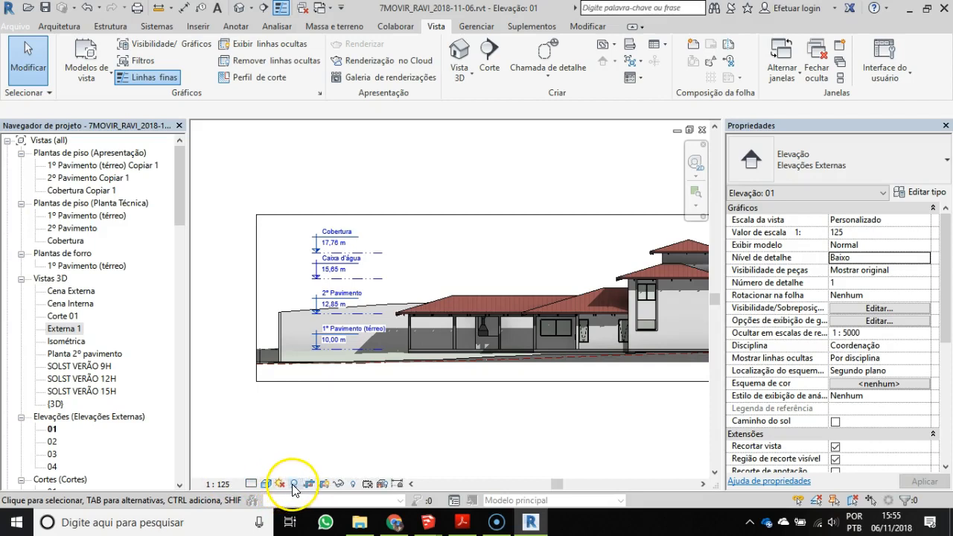
- Reopen the Externa 1 view and turn on its shadows
left_click(59, 328)
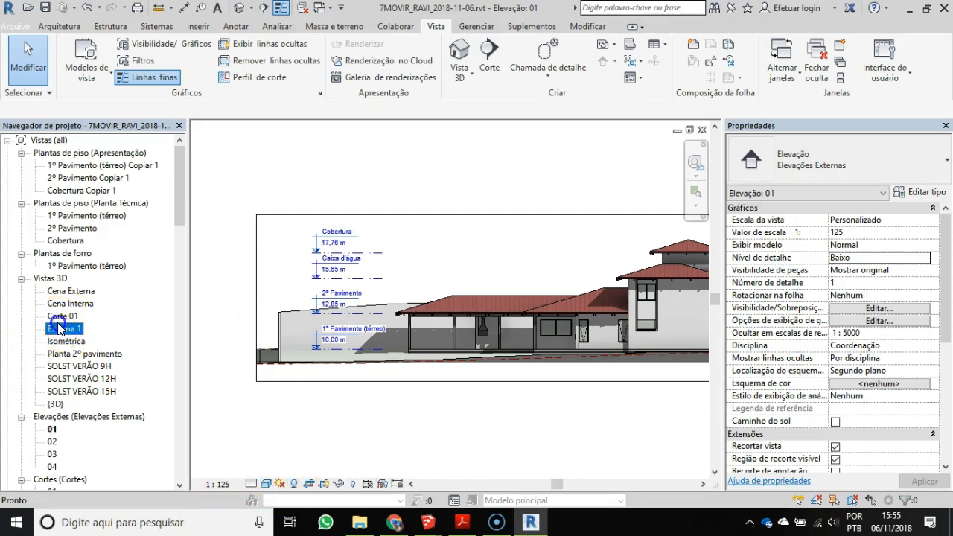
double_click(59, 328)
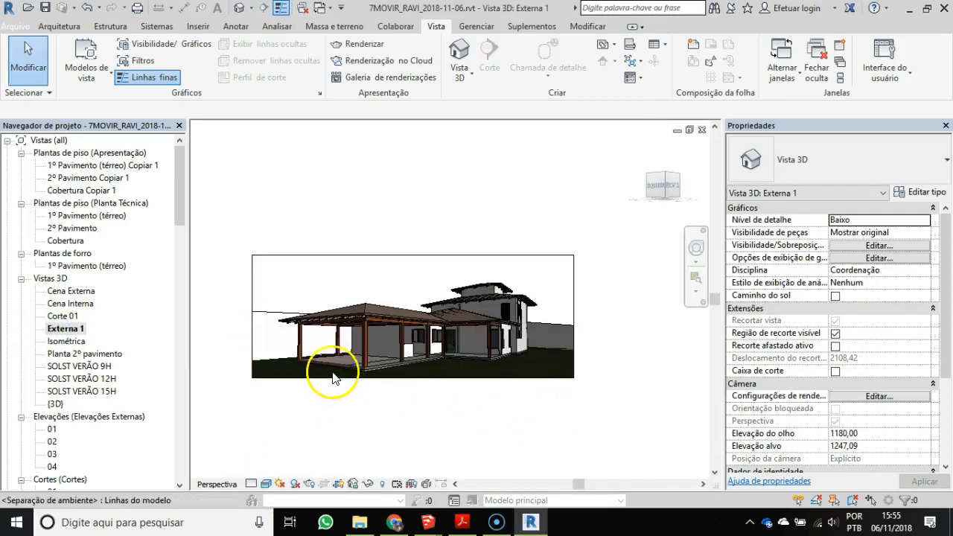
left_click(295, 484)
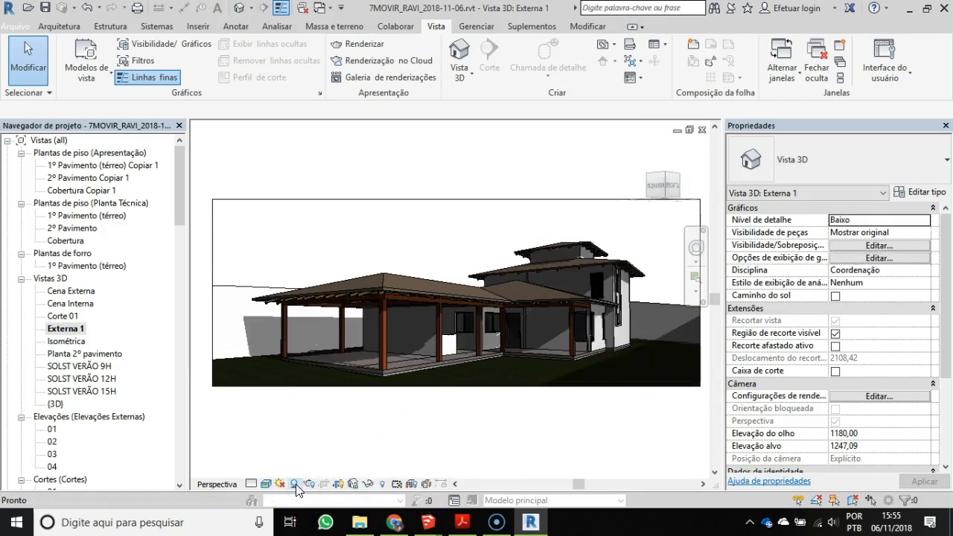
- Set the Externa 1 sun settings to a static (Estático) solar study dated 21/06/2018 at 15:00
left_click(281, 484)
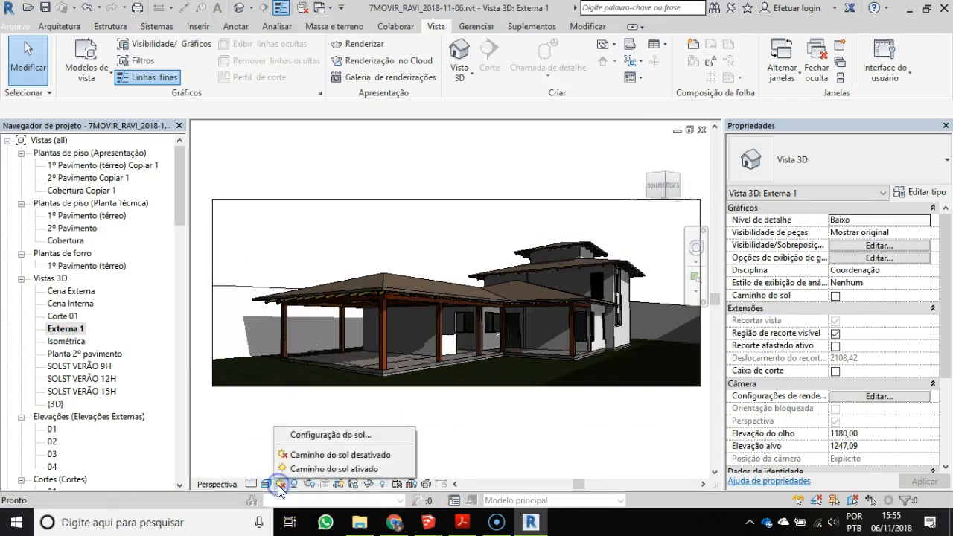
left_click(317, 436)
left_click(399, 220)
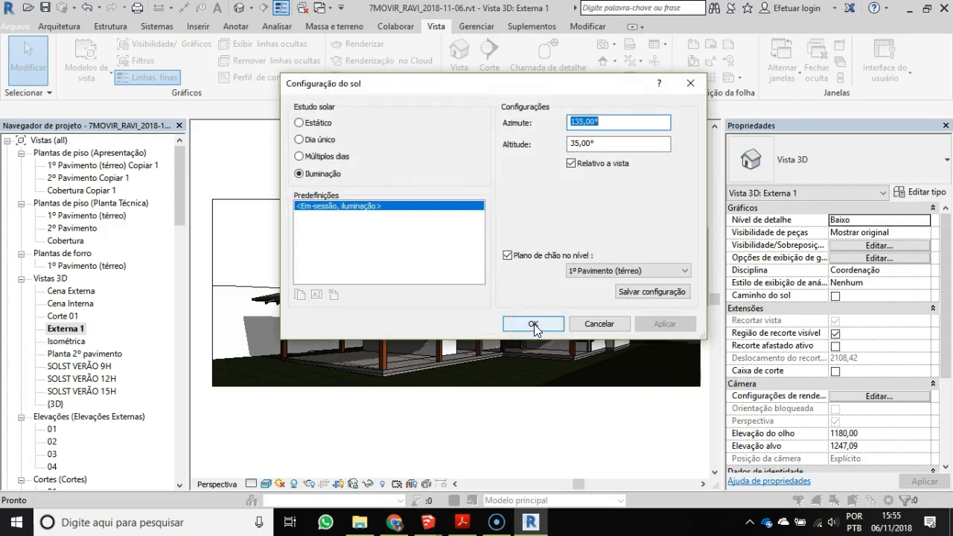
left_click(300, 123)
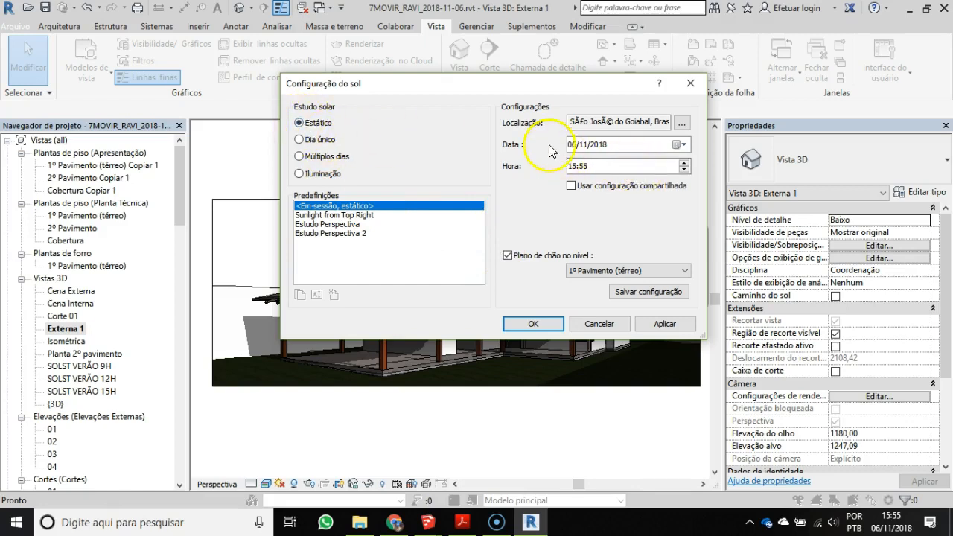
left_click(572, 146)
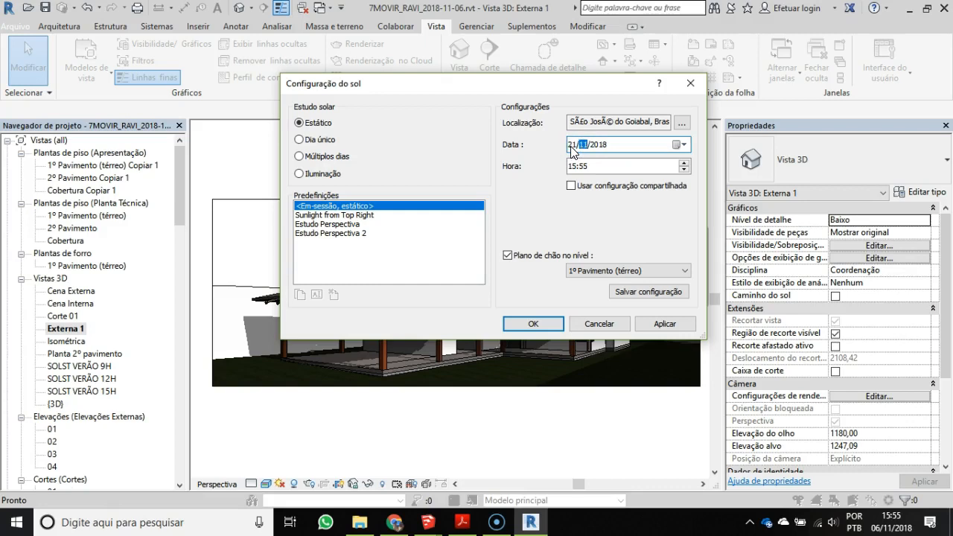
left_click(572, 167)
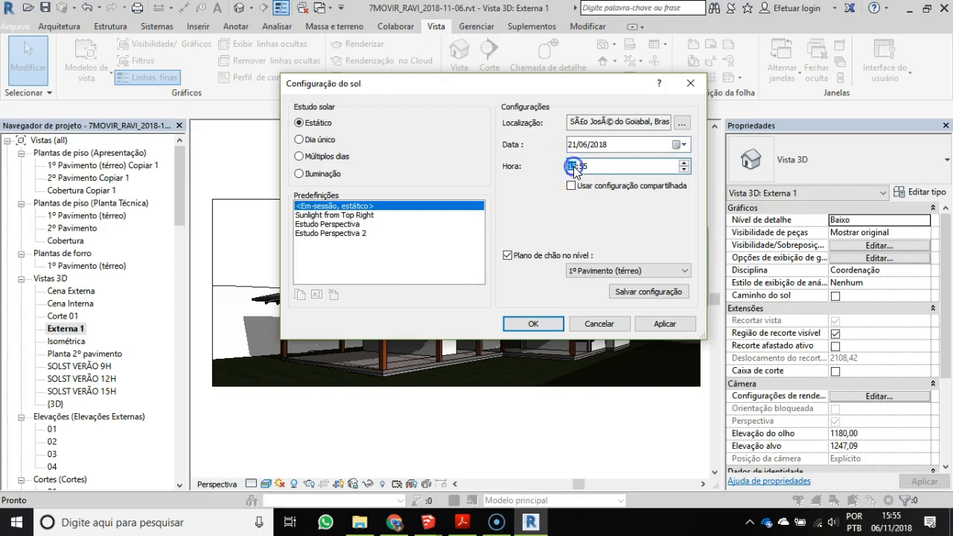
left_click(582, 167)
- Save the current sun configuration as a preset named Solsticio Inverno 15h
left_click(625, 295)
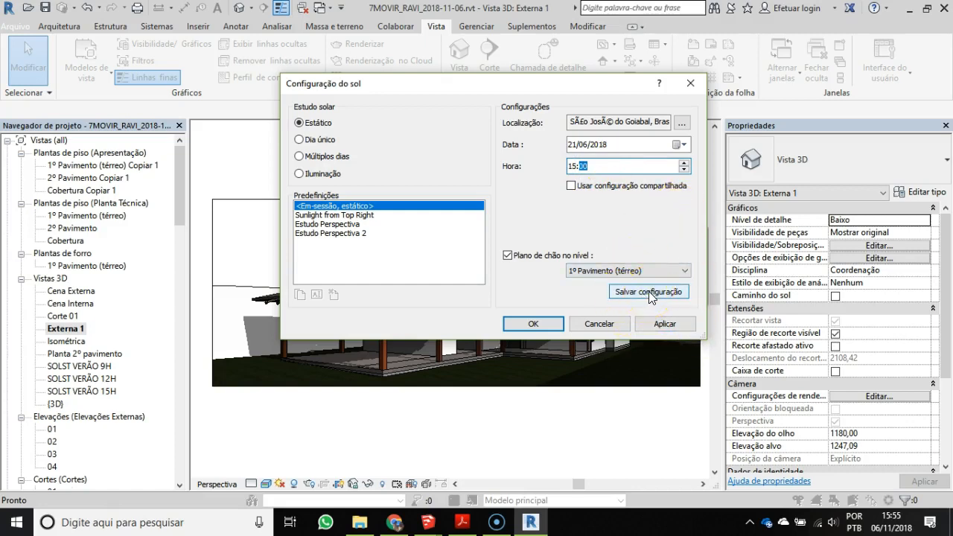
left_click(650, 294)
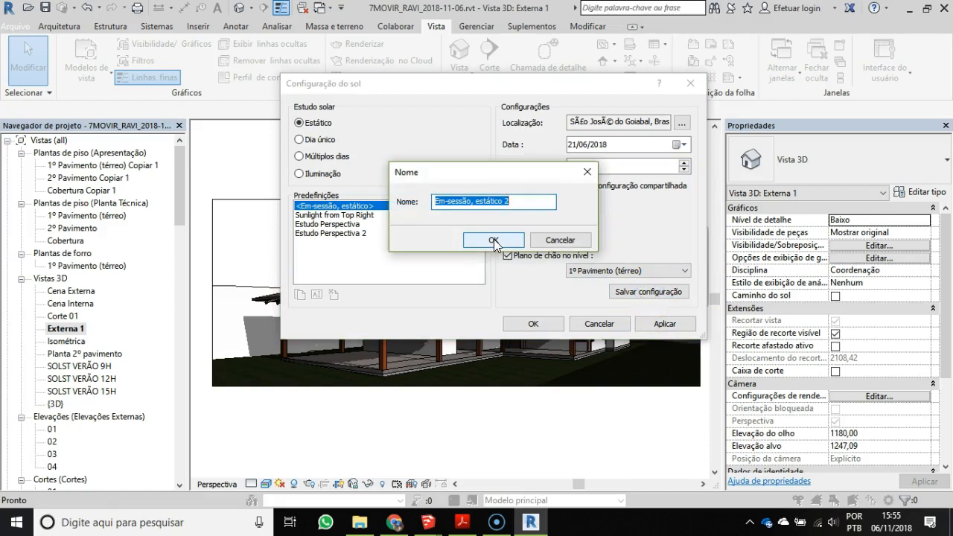
type("Solsticio Inverno 15h")
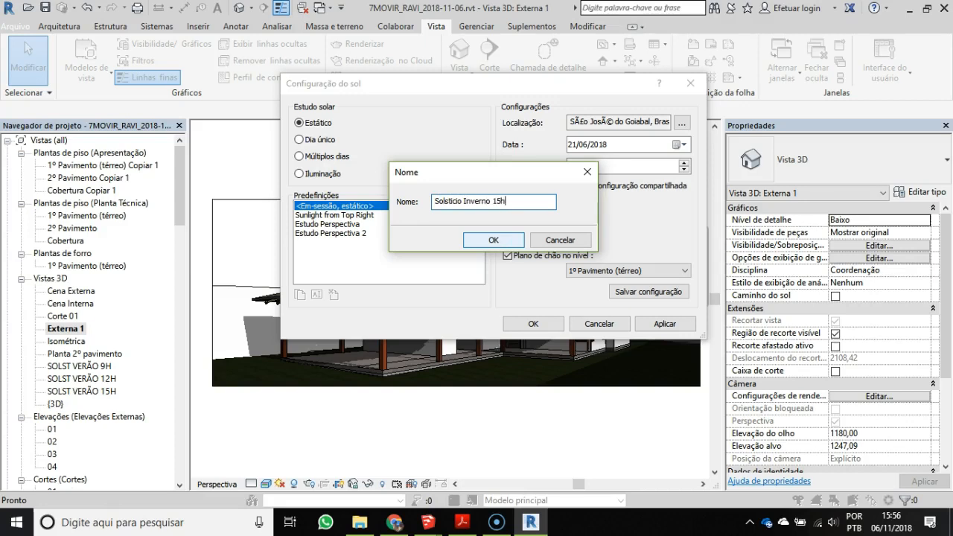
left_click(494, 239)
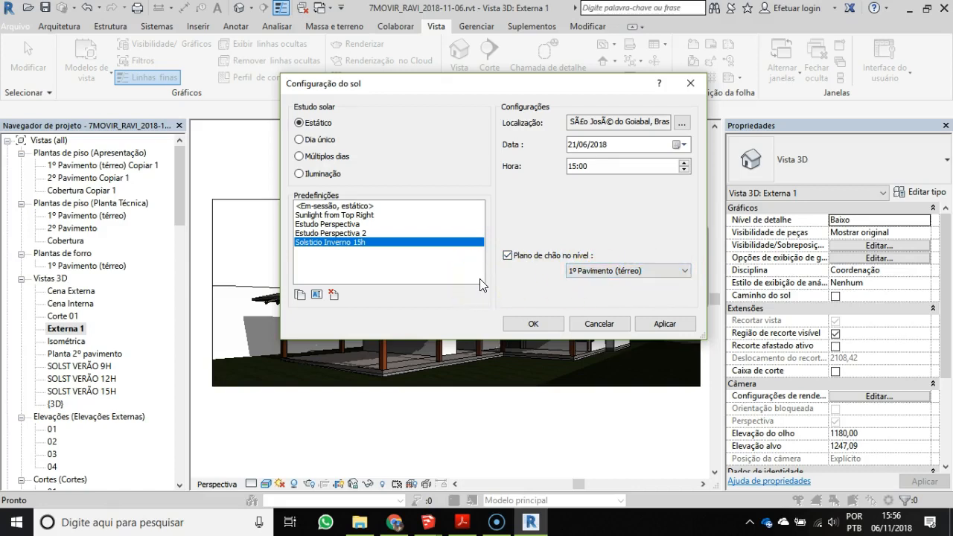
- Disable the ground plane at level option for Solsticio Inverno 15h and apply the sun settings to the view
left_click(509, 270)
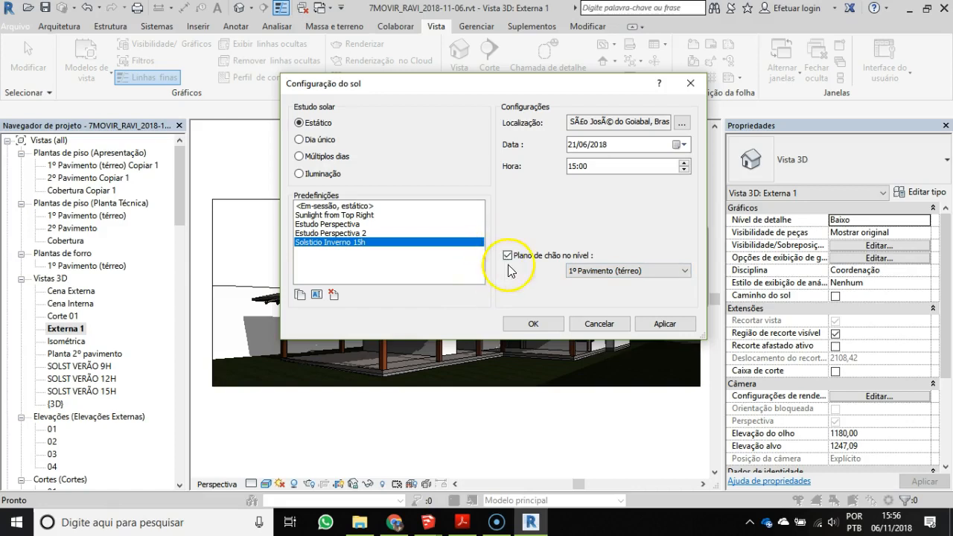
left_click(508, 257)
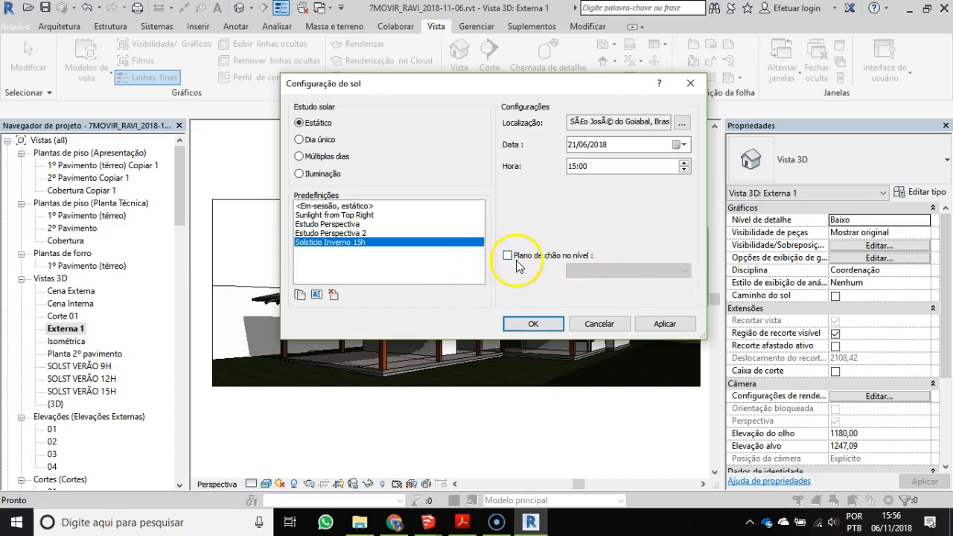
left_click(668, 324)
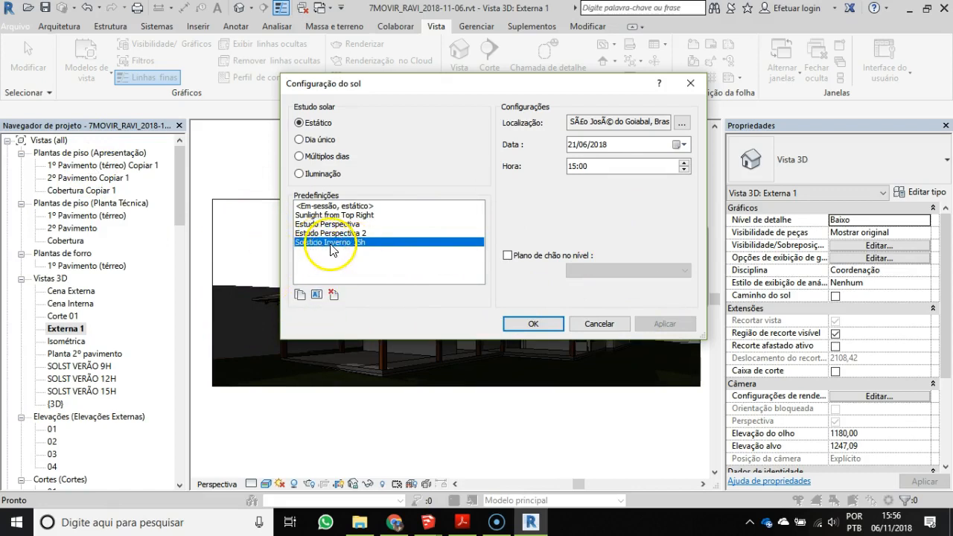
left_click(532, 324)
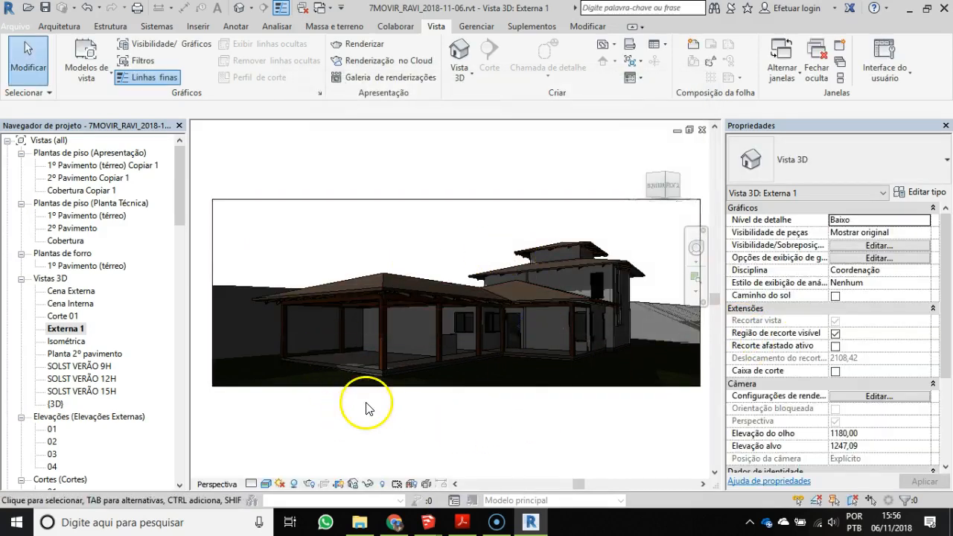
scroll(485, 358, "down", 1)
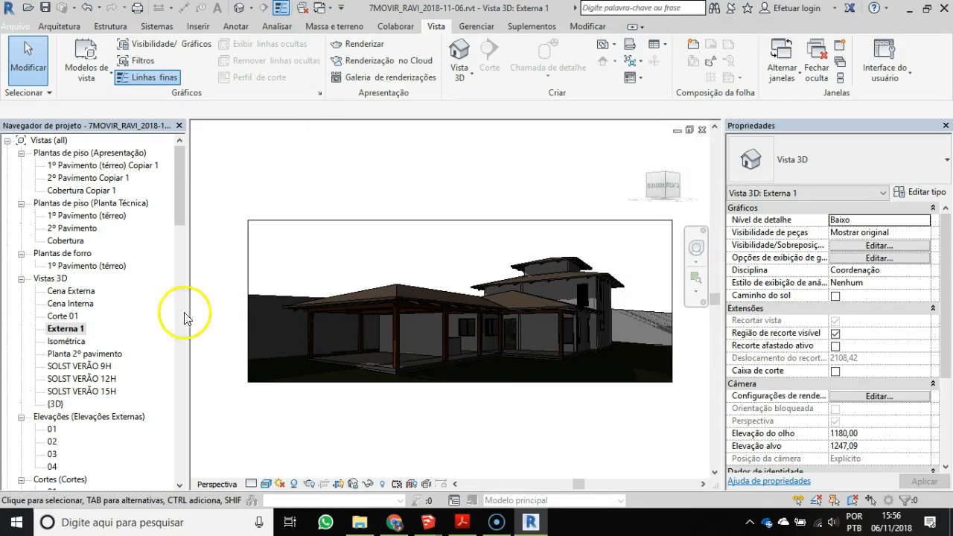
- Reopen the sun settings, set the time to 09:00 and duplicate the preset as Solsticio Inverno 9h
left_click(280, 484)
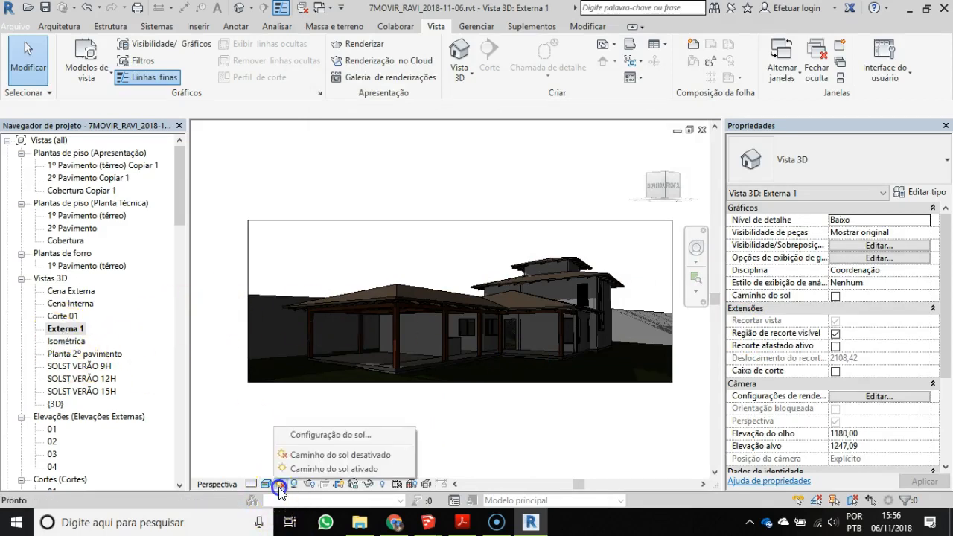
left_click(316, 436)
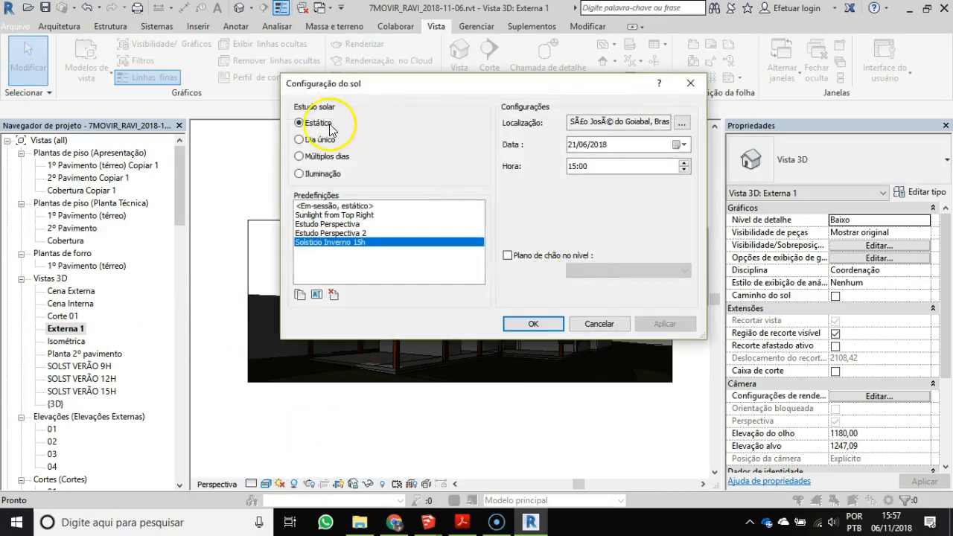
left_click(570, 167)
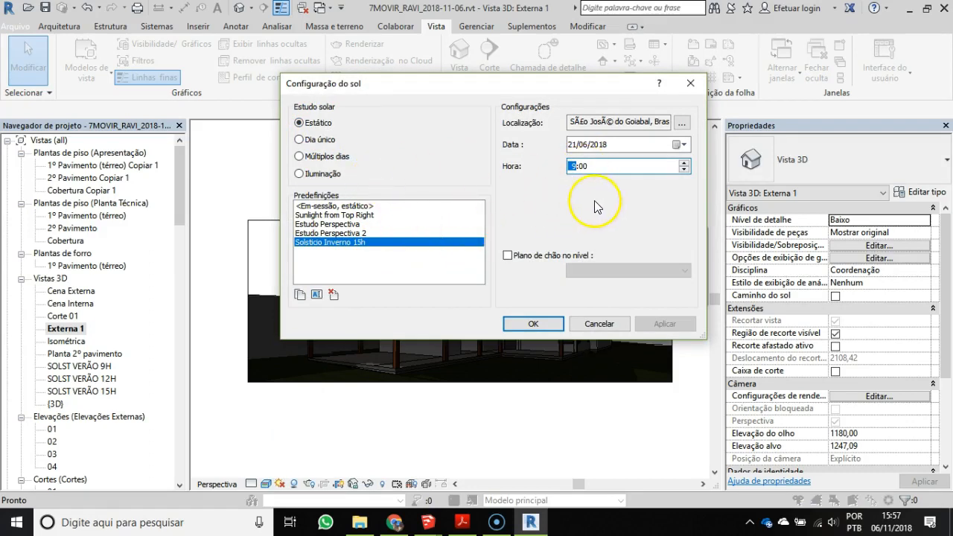
left_click(610, 182)
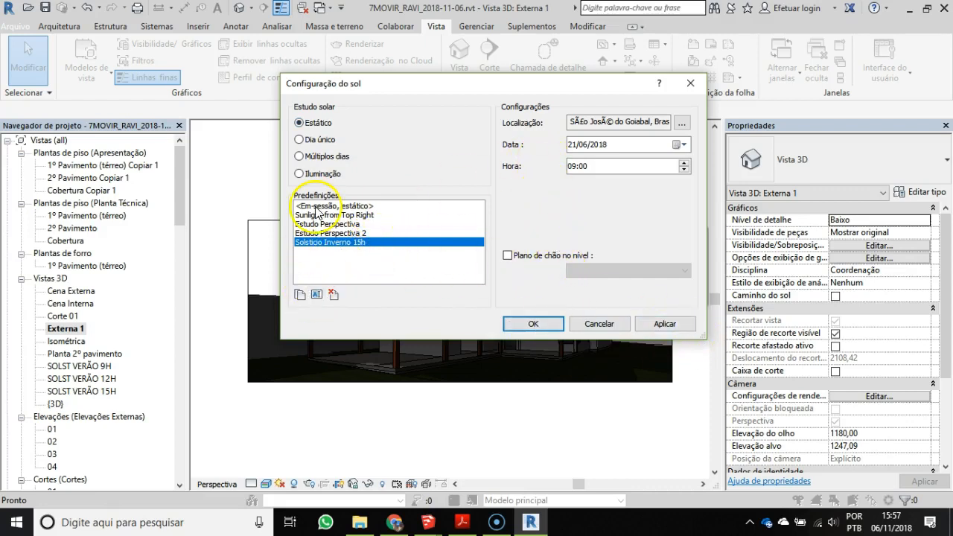
left_click(300, 294)
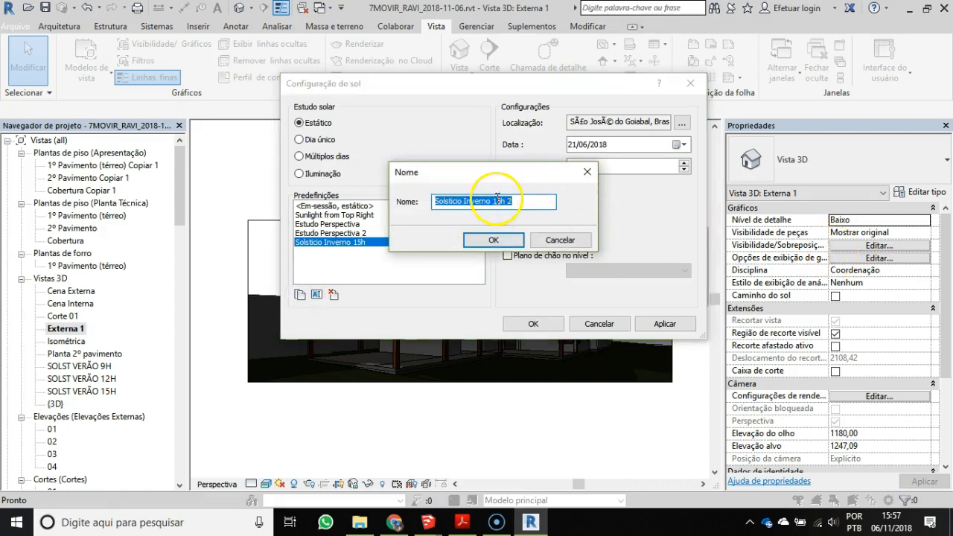
left_click_drag(498, 195, 541, 199)
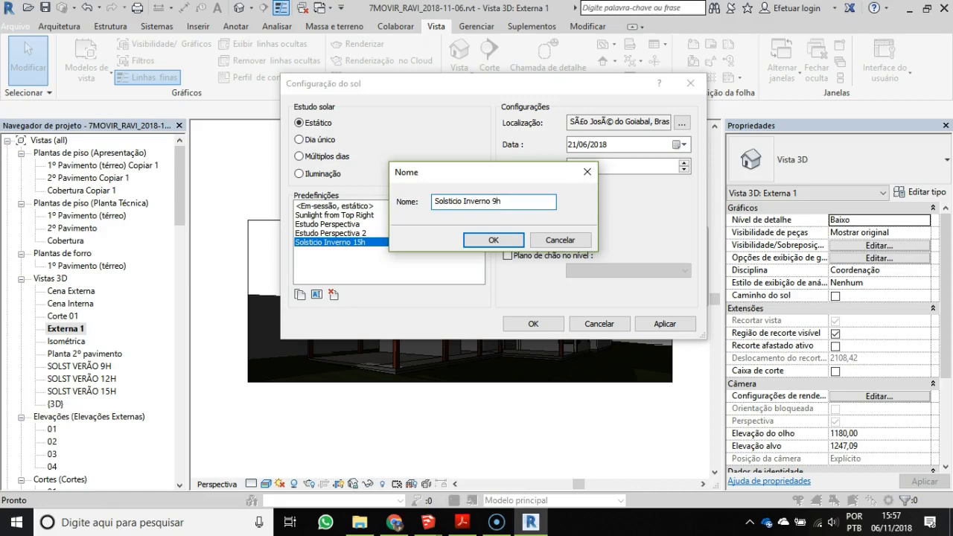
key("Return")
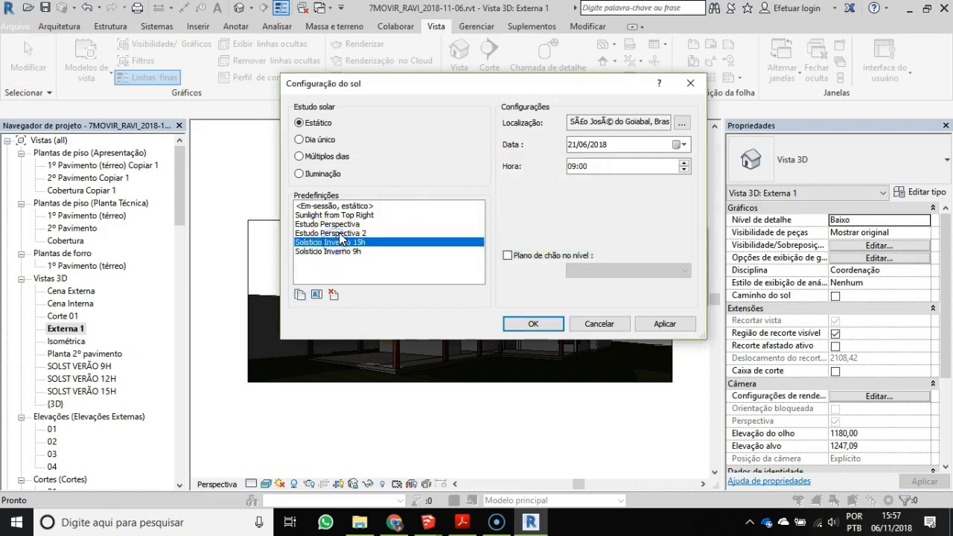
- Set the Solsticio Inverno 15h preset's time back to 15:00, and apply the Solsticio Inverno 9h preset to the view
left_click(575, 166)
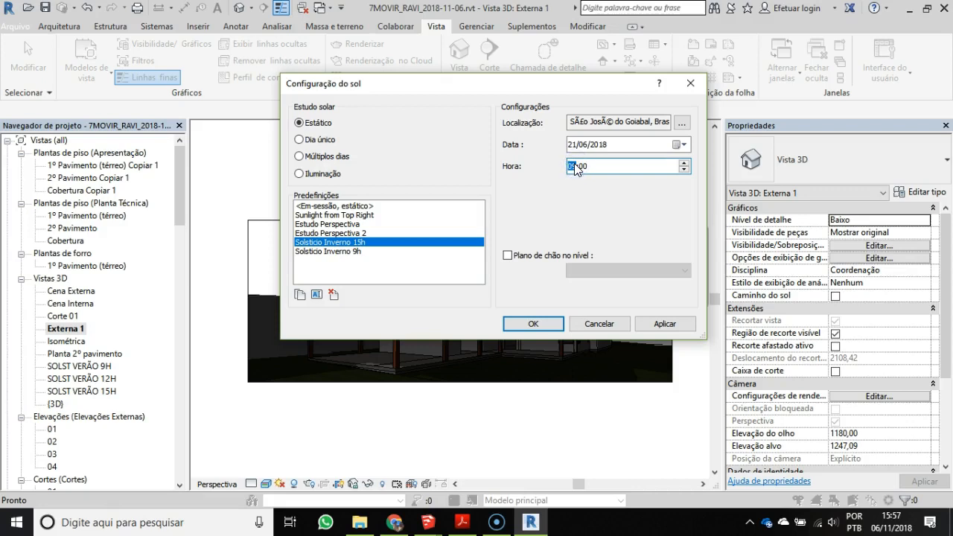
left_click(665, 323)
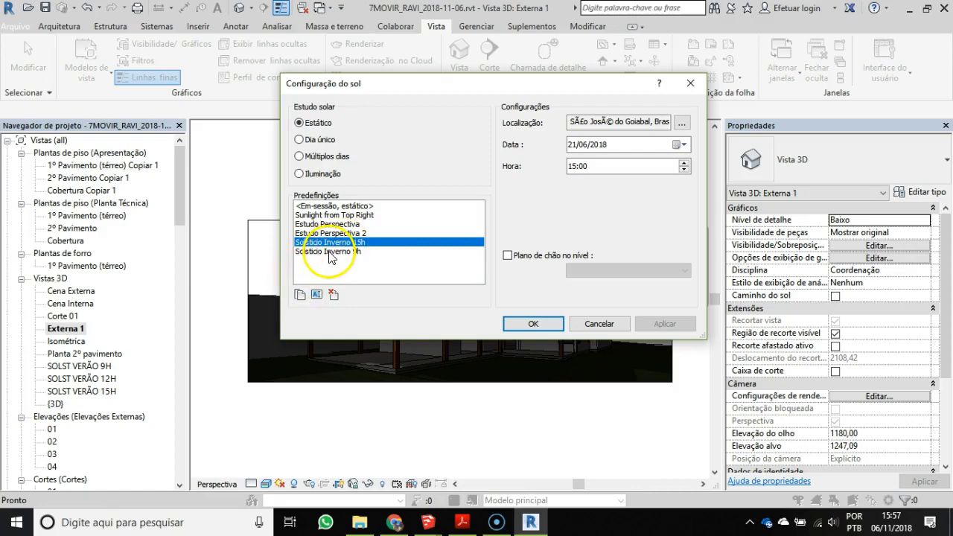
left_click(323, 206)
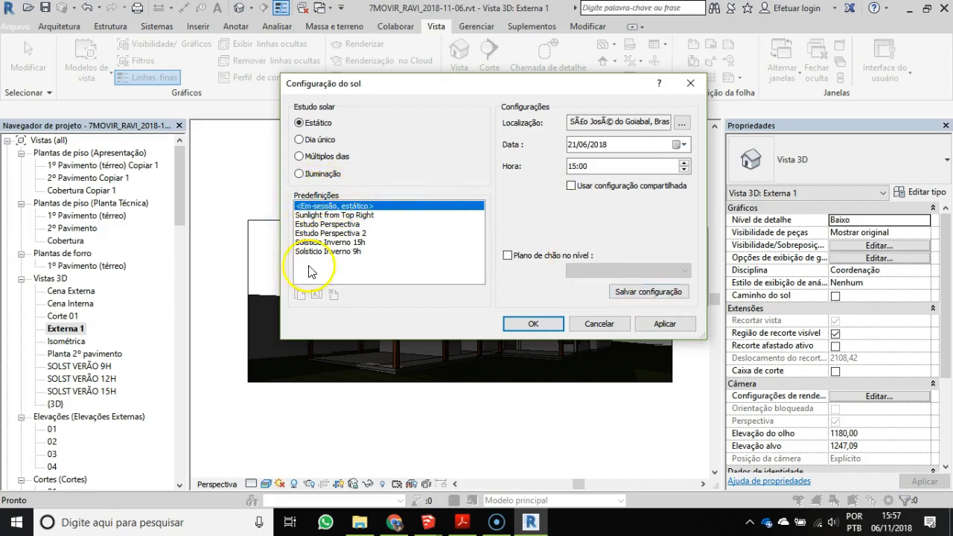
left_click(328, 253)
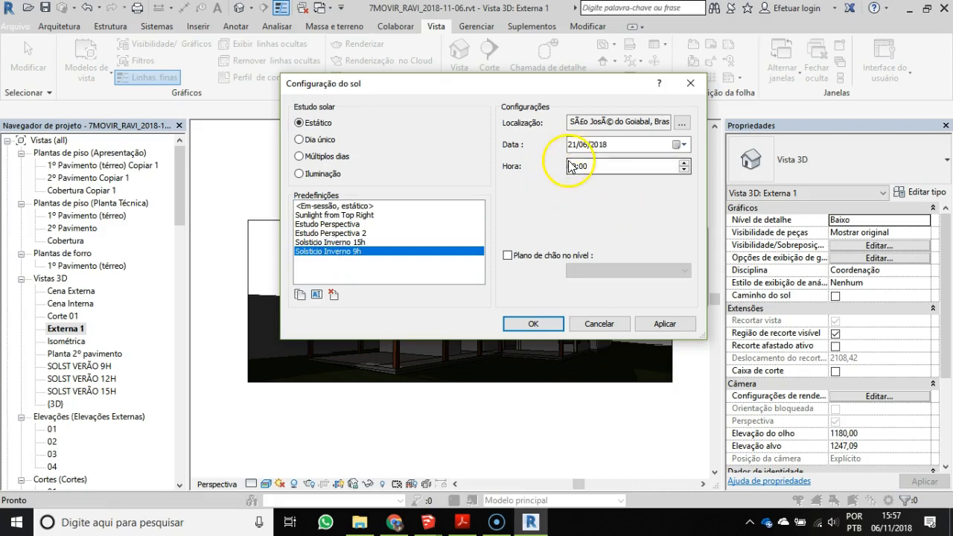
left_click(660, 328)
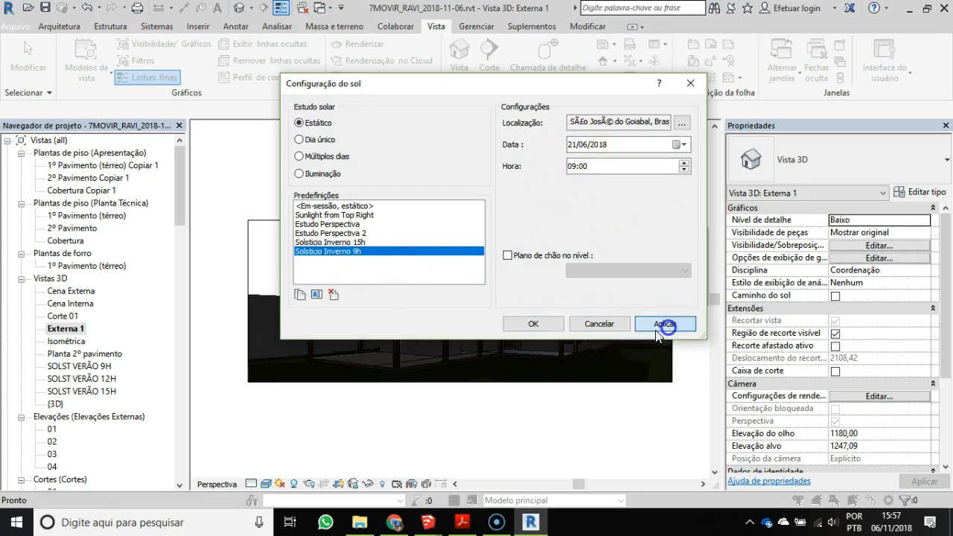
left_click(526, 326)
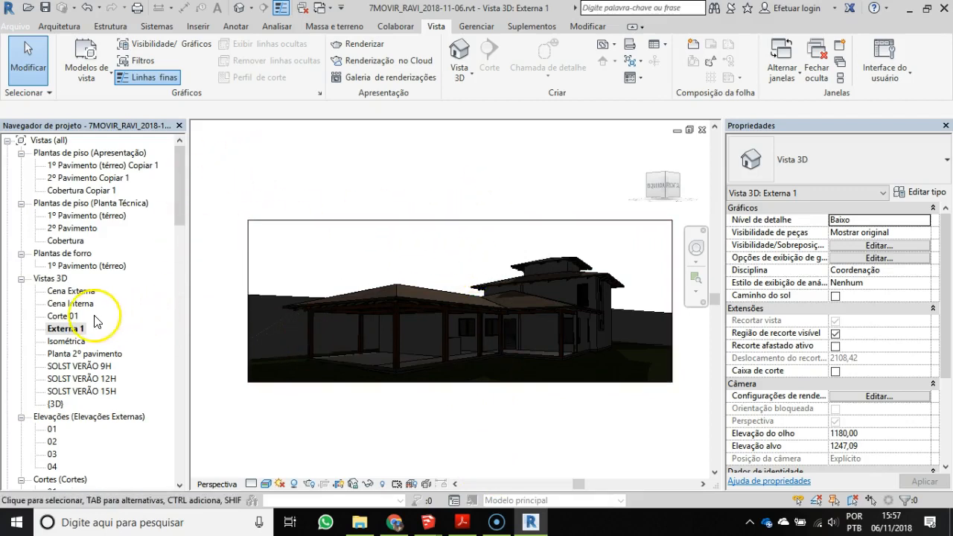
- Duplicate the Solsticio Inverno 9h sun preset and name the copy Solsticio Verão 9h
left_click(282, 485)
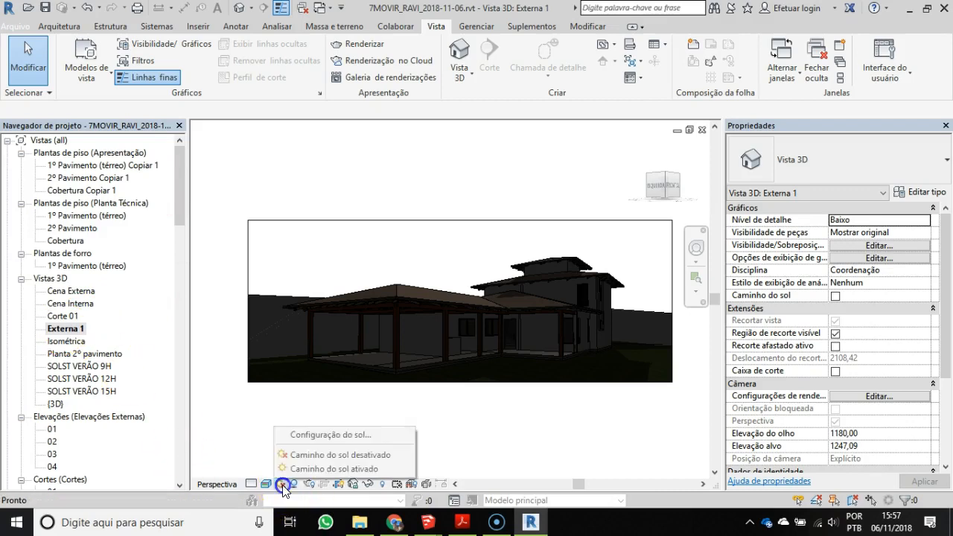
left_click(310, 435)
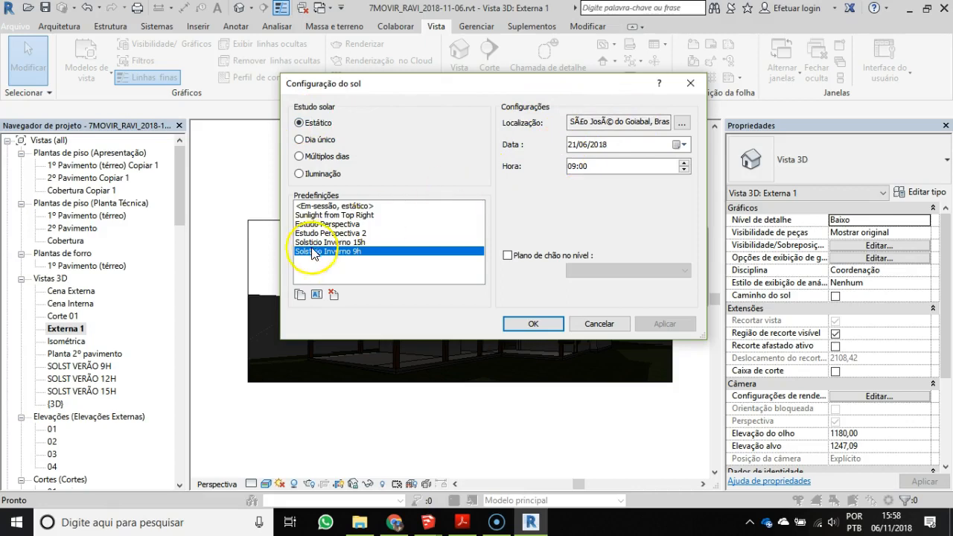
left_click(300, 295)
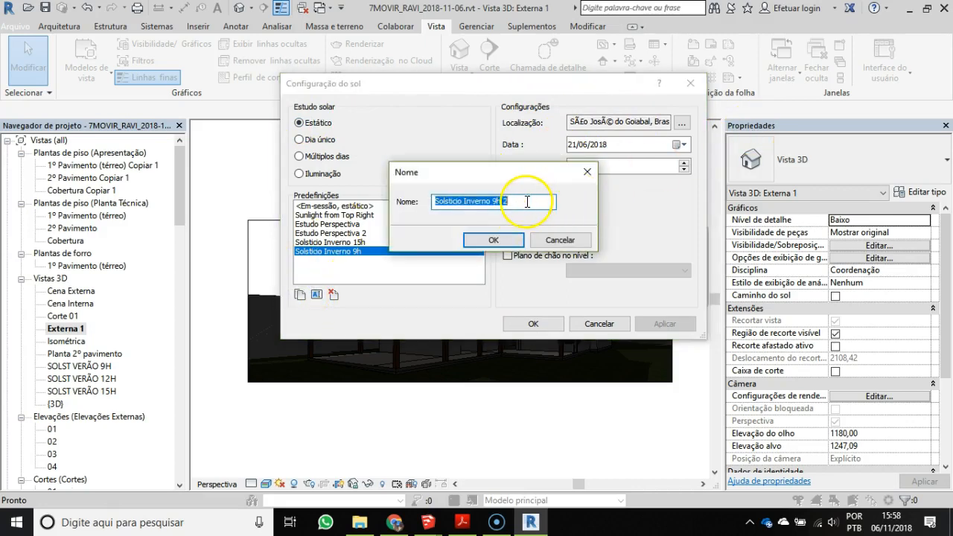
key("BackSpace")
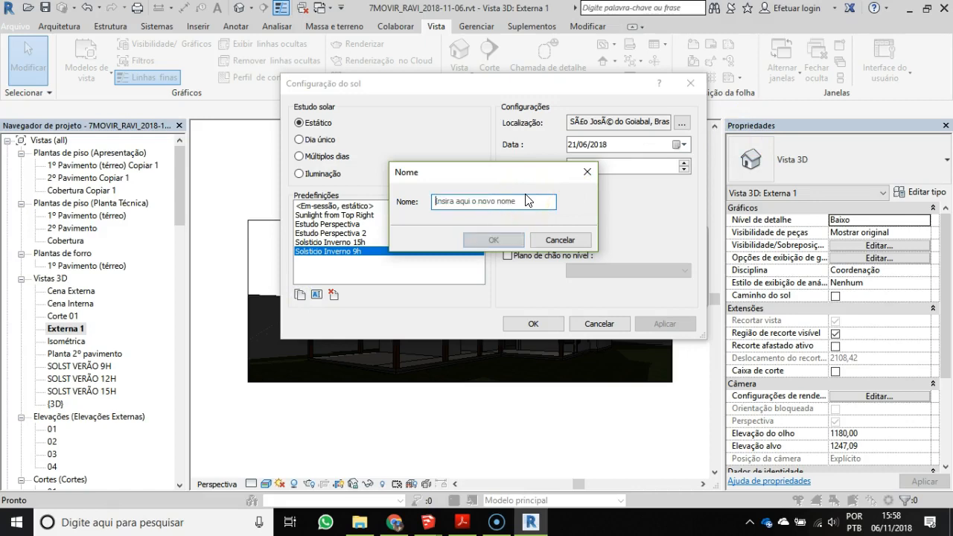
type("Solsticio Verão 9h")
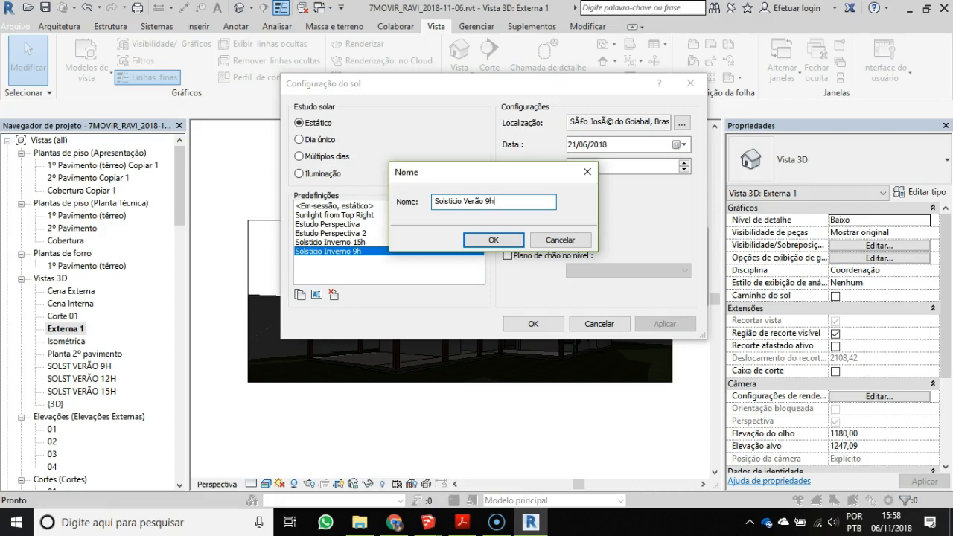
left_click(494, 240)
- Set the Solsticio Verão 9h preset's date to 21/12/2018 and apply it to the Externa 1 view
left_click(586, 145)
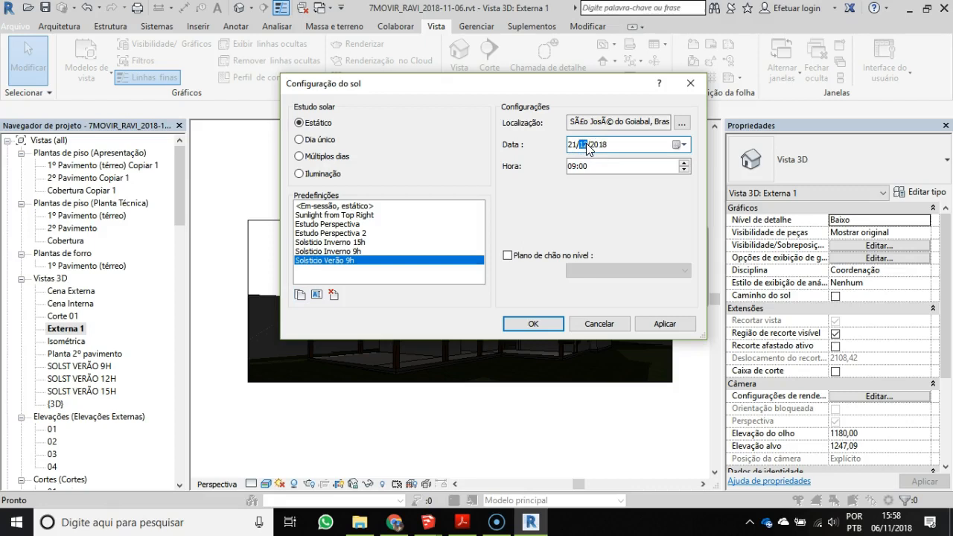
left_click(662, 323)
left_click(543, 325)
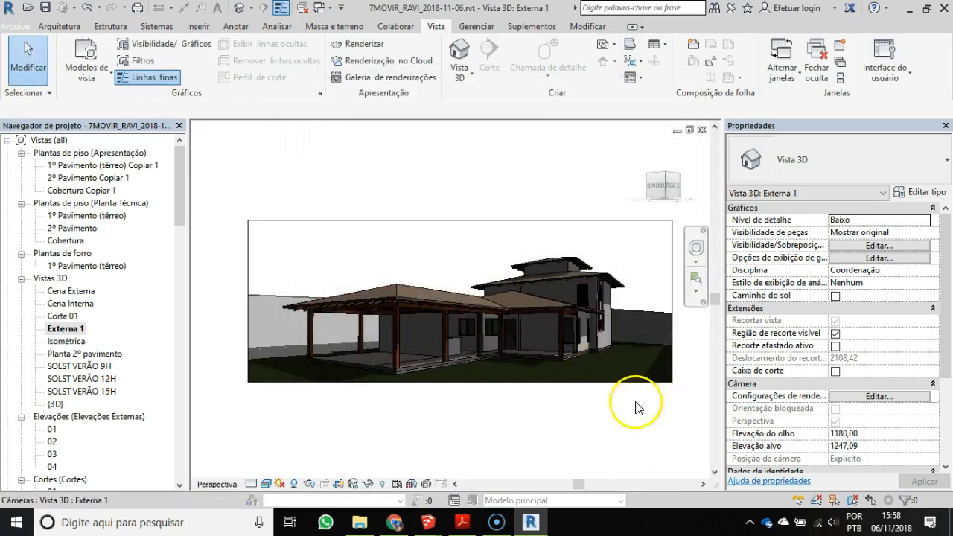
middle_click_drag(374, 365, 394, 380, "shift")
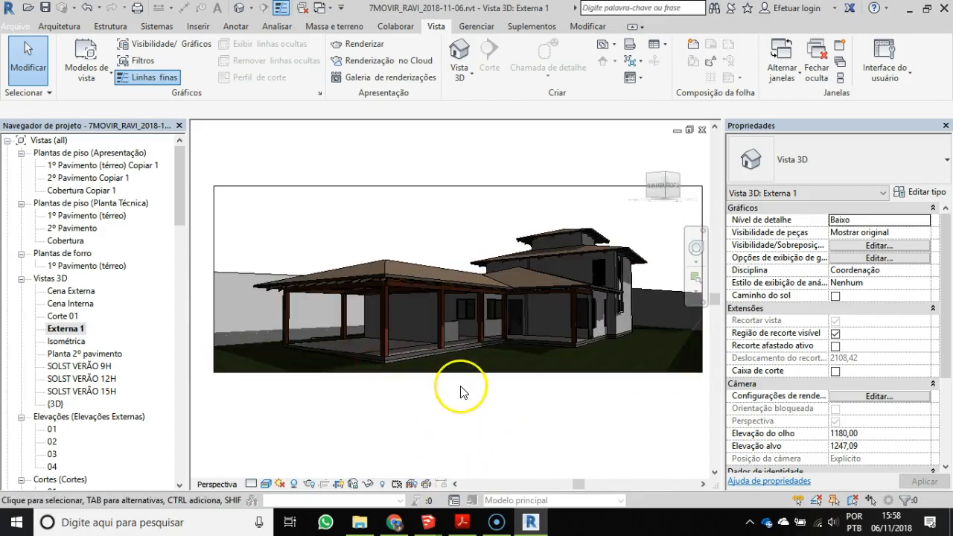
- Try the Linha oculta, Sombreado, Cores consistentes and Realista visual styles on the Externa 1 view
left_click(266, 485)
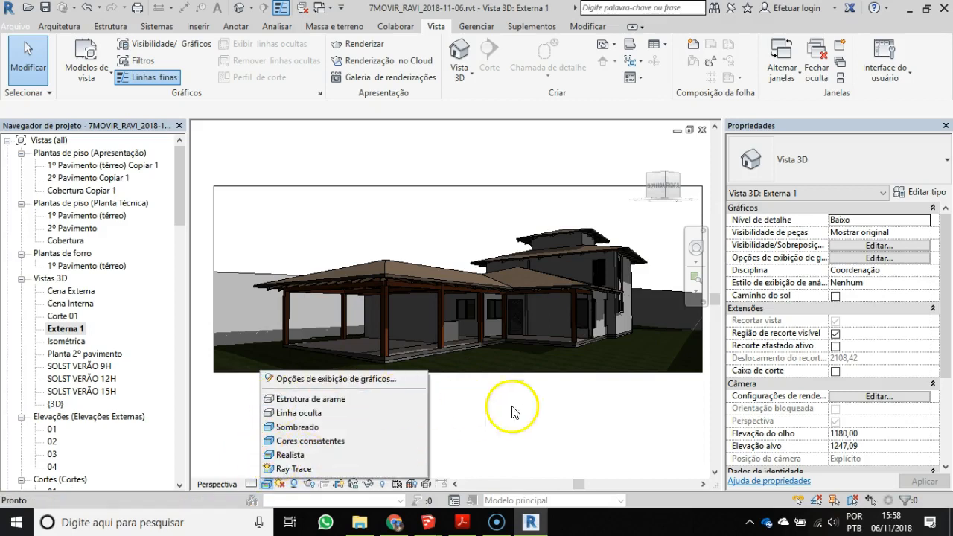
left_click(292, 413)
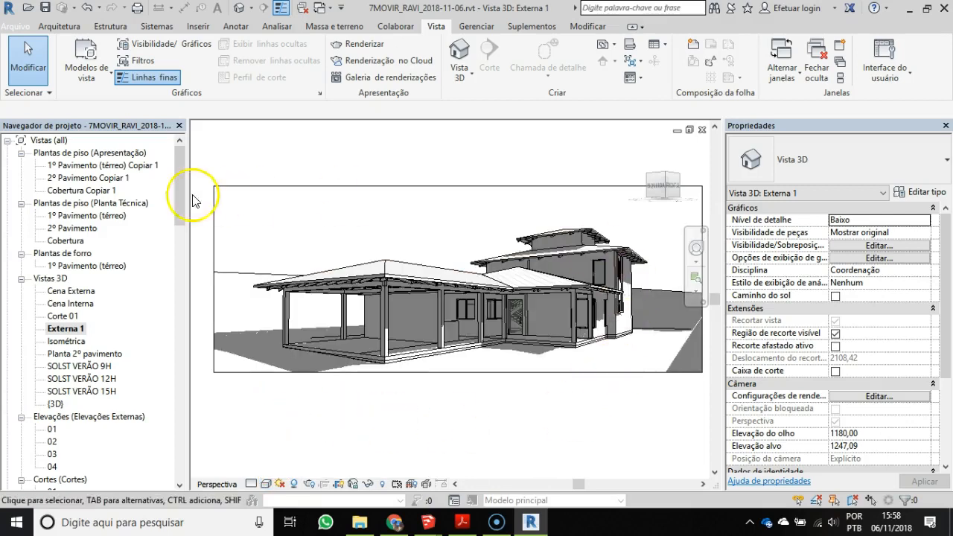
left_click(267, 486)
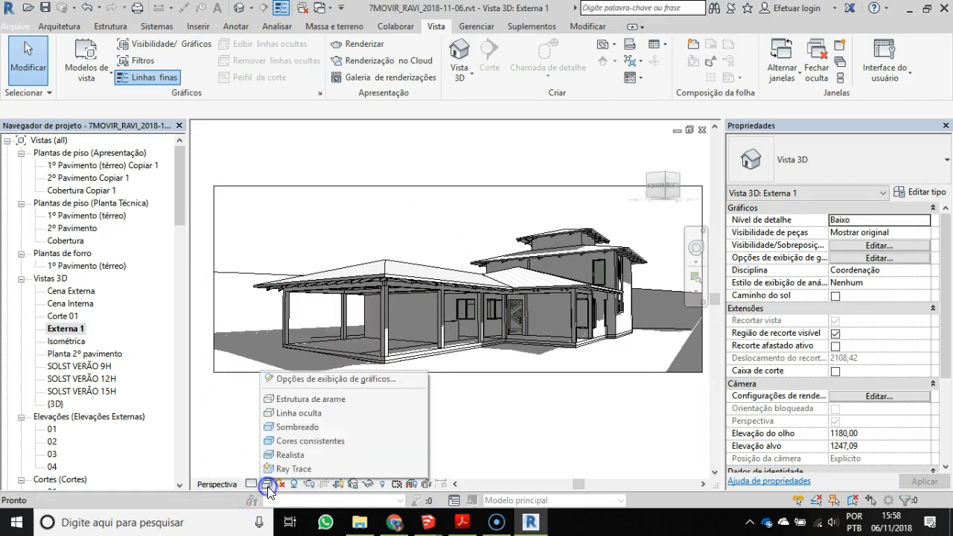
left_click(272, 427)
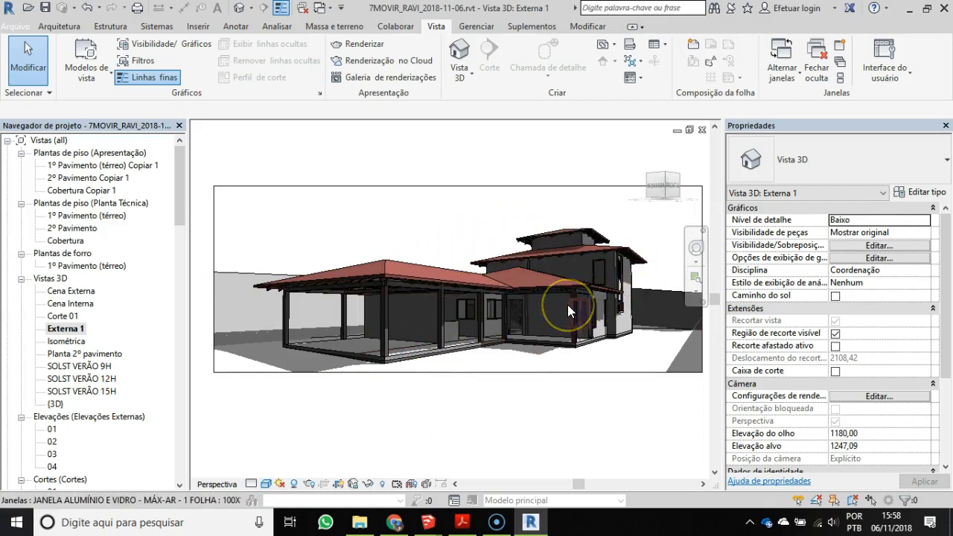
left_click(282, 485)
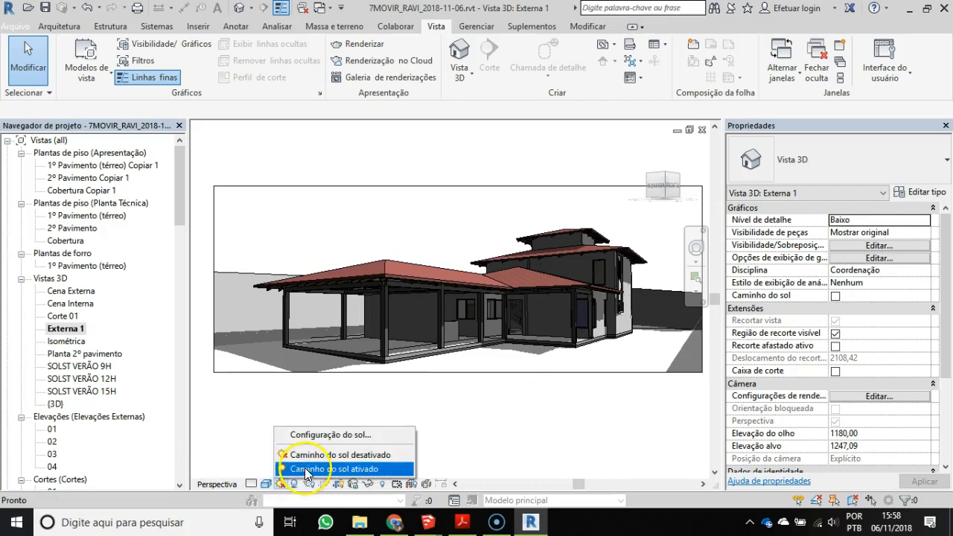
left_click(268, 484)
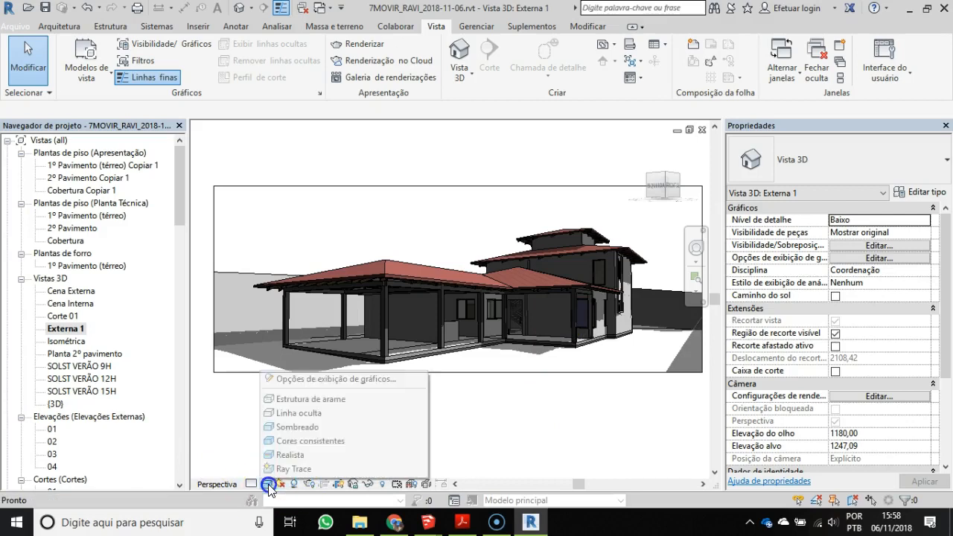
left_click(296, 441)
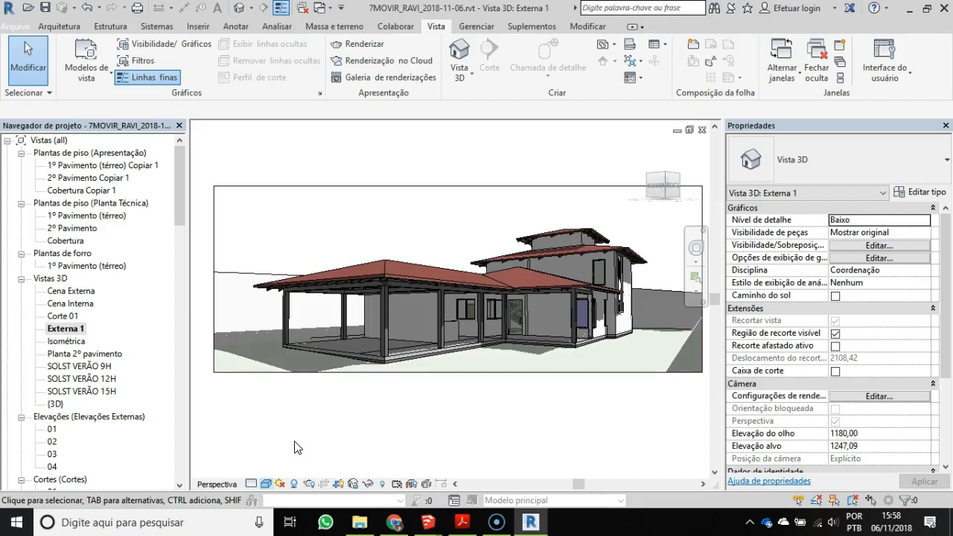
left_click(266, 484)
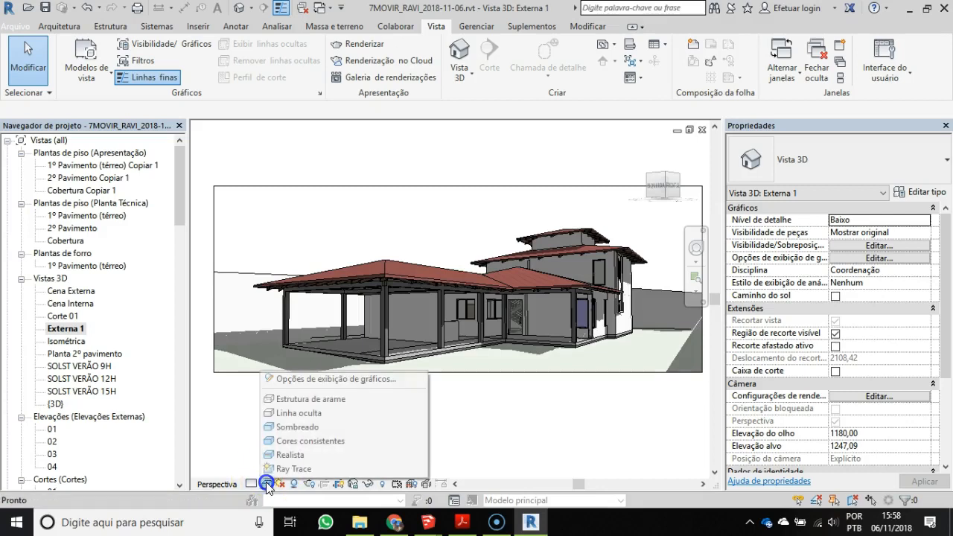
left_click(289, 454)
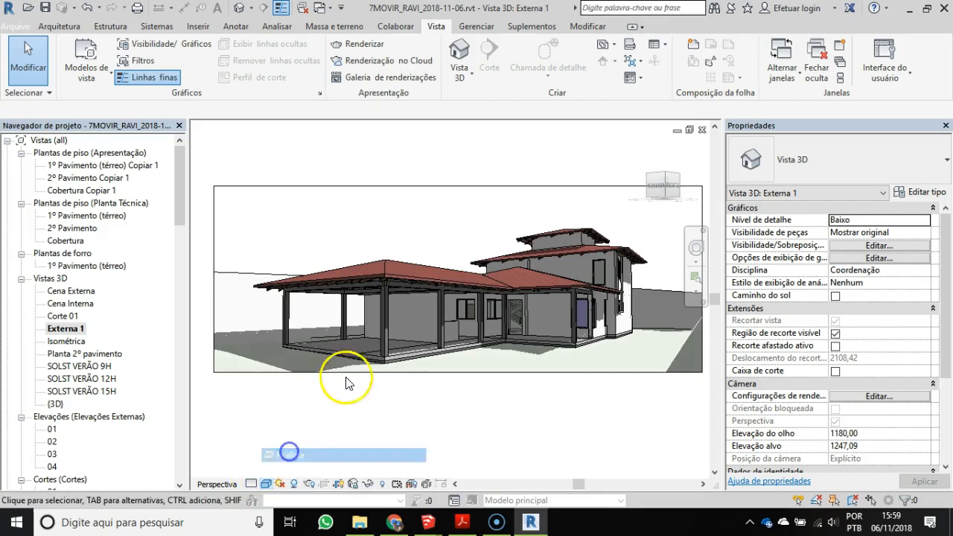
- Render the Externa 1 view in the Ray Trace style and save the image to the project as Externa 1_1
left_click(267, 484)
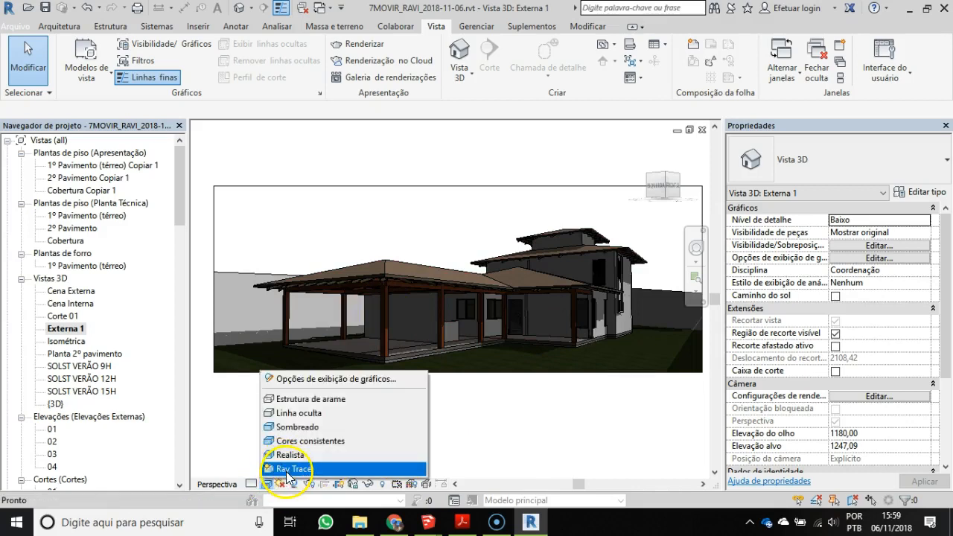
left_click(287, 470)
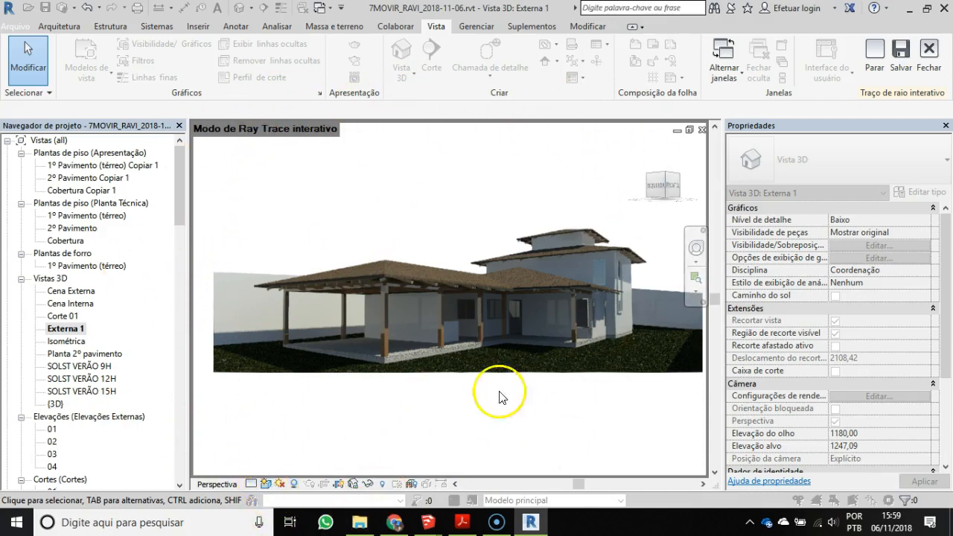
left_click(902, 50)
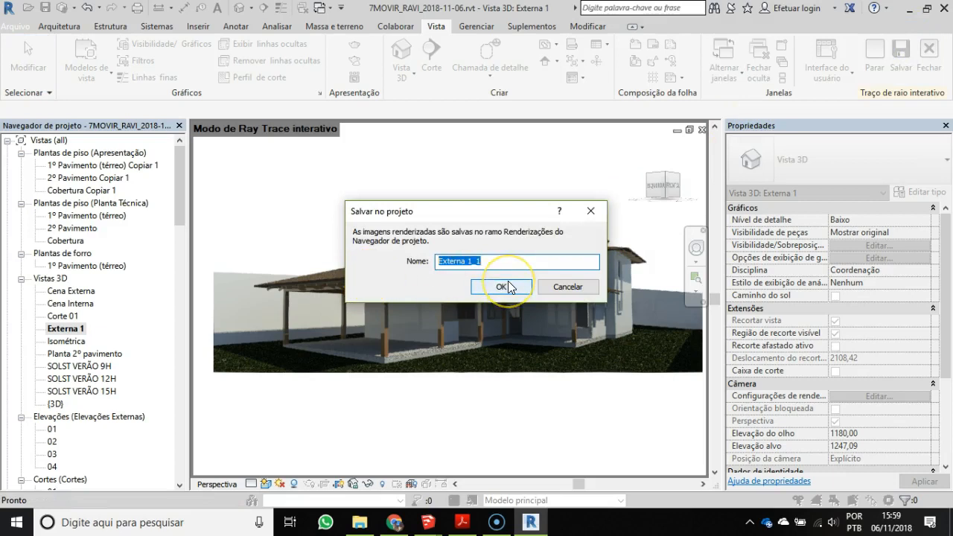
left_click(483, 263)
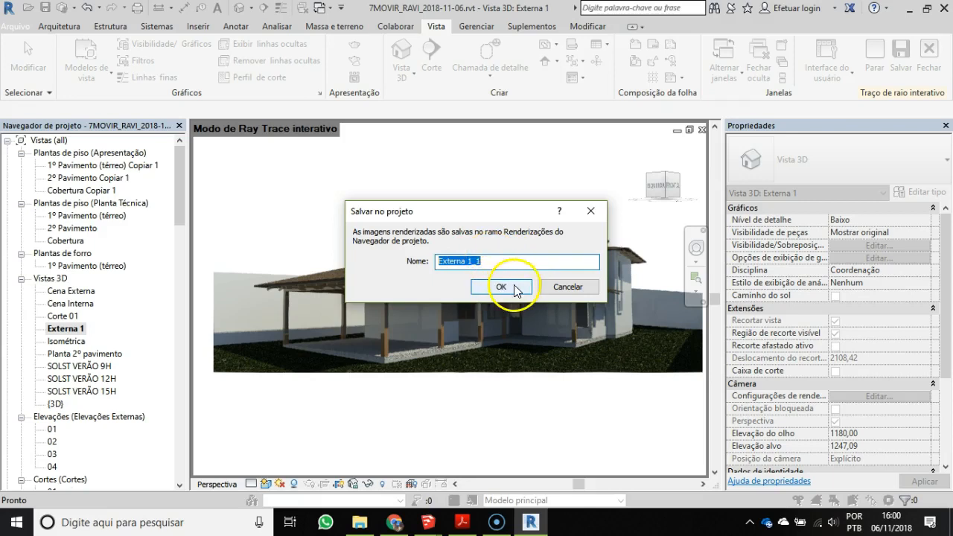
left_click(501, 289)
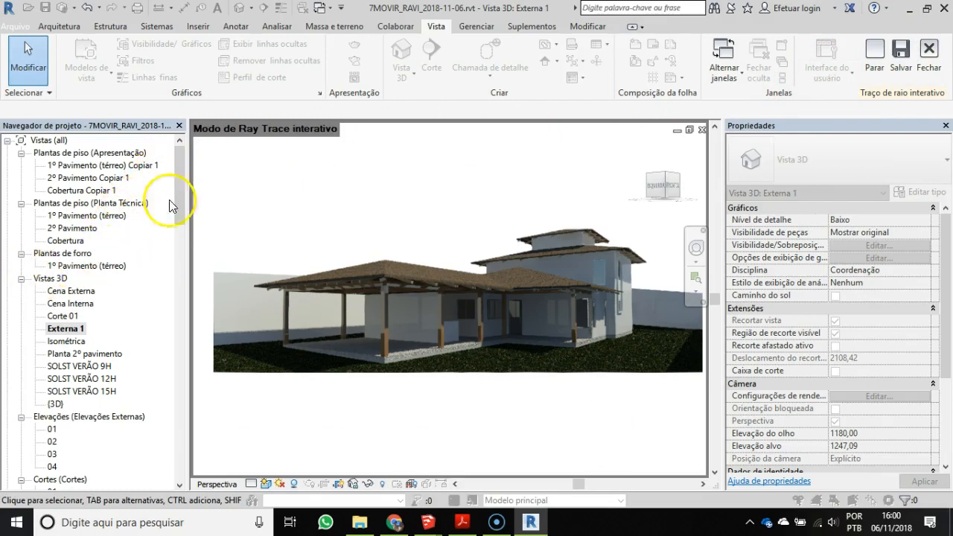
- Open the saved Externa 1_1 image from the project's Renderizações
left_click_drag(182, 191, 180, 242)
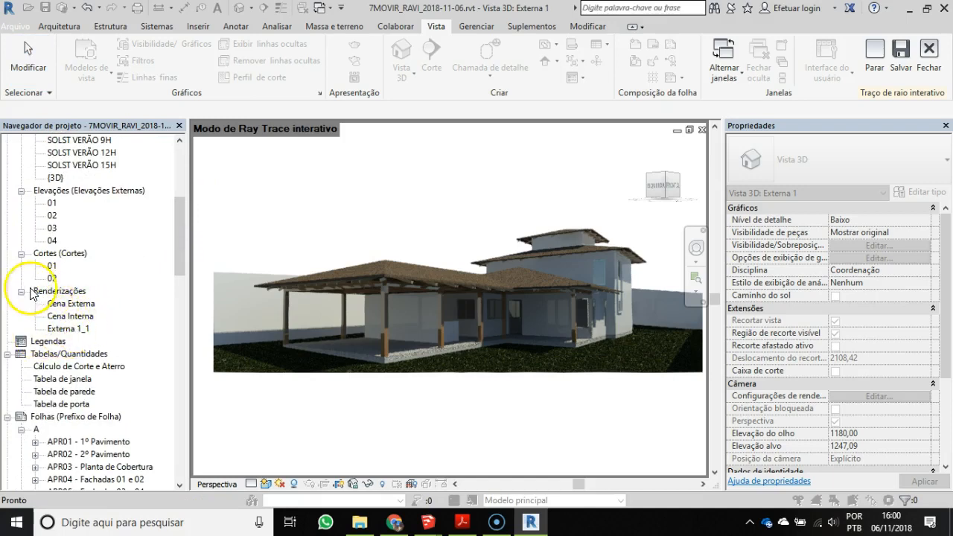
double_click(64, 329)
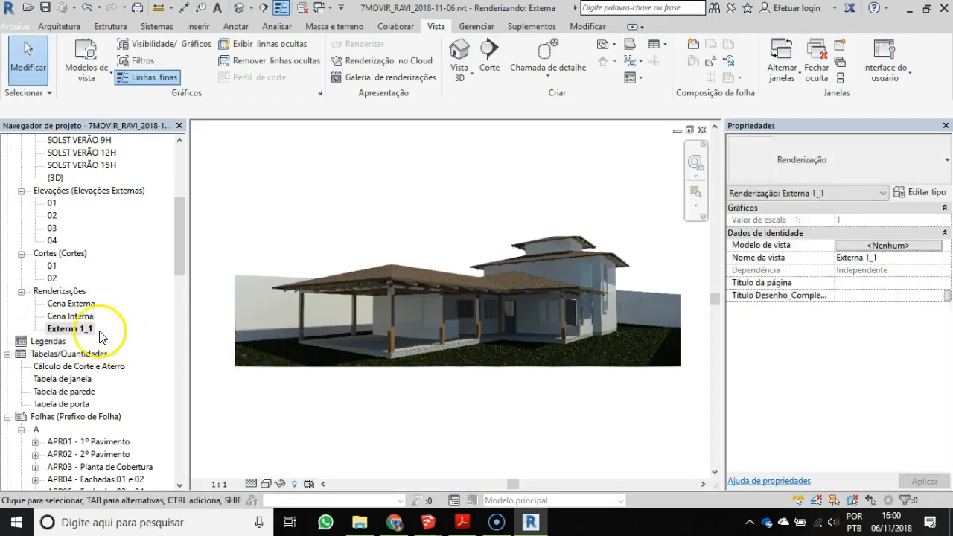
- Open sheet APR06 - Perspectivas and delete its Isométrica viewport
left_click_drag(177, 254, 172, 283)
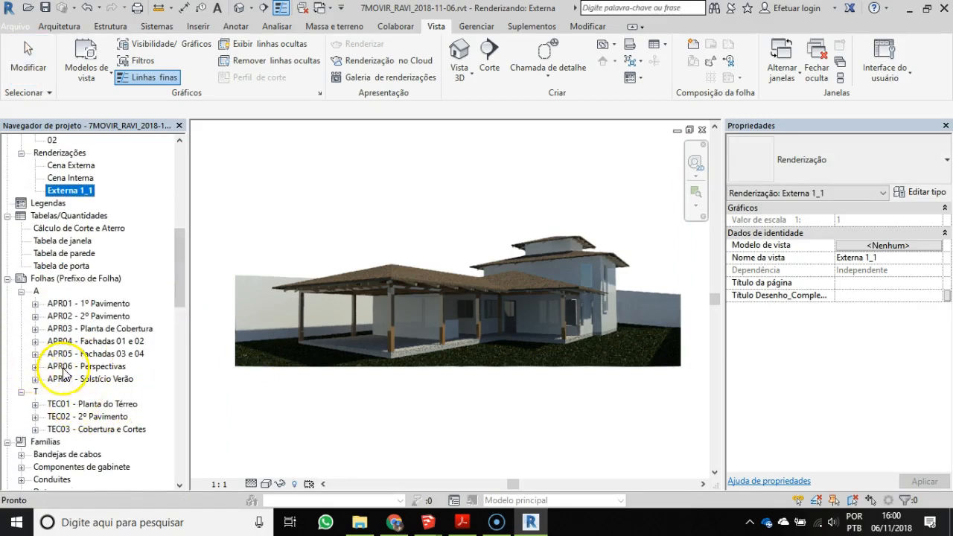
double_click(75, 367)
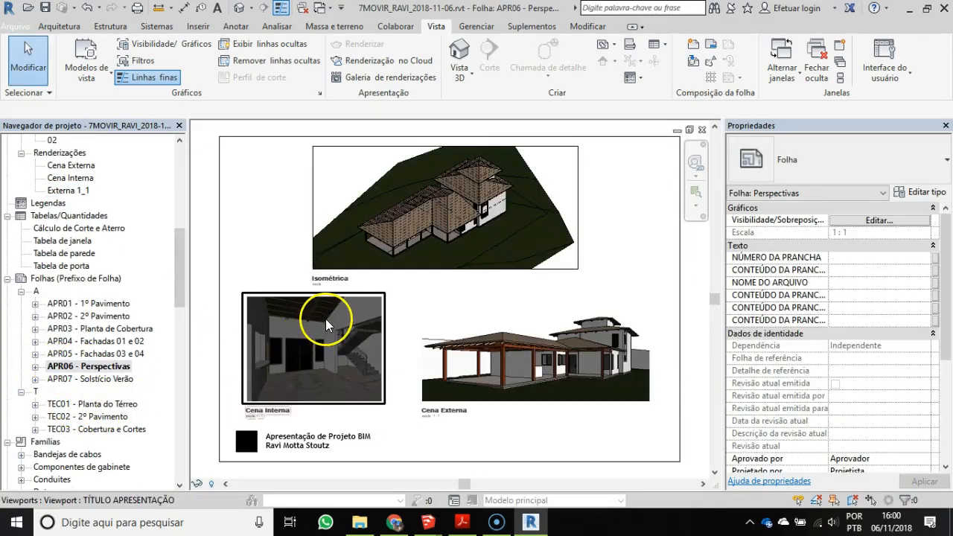
left_click(499, 228)
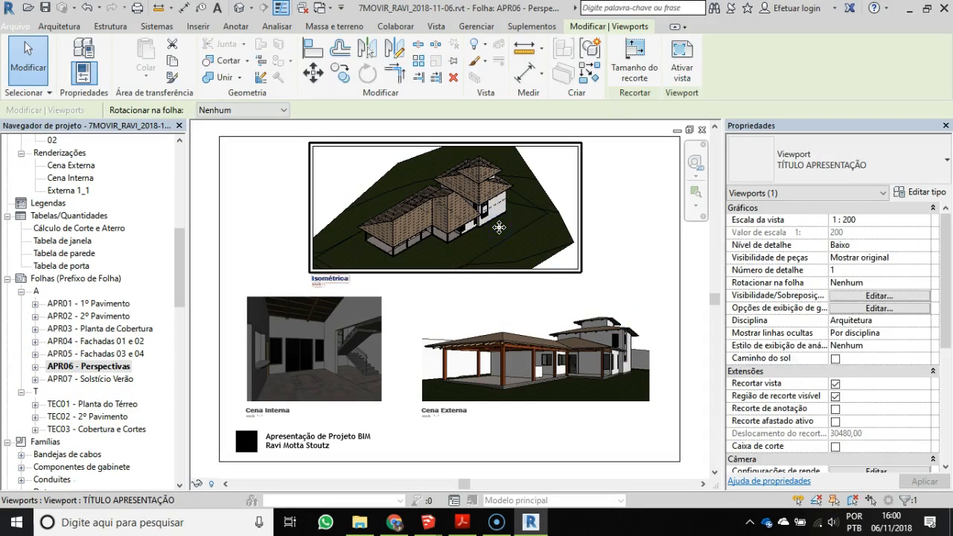
key("Delete")
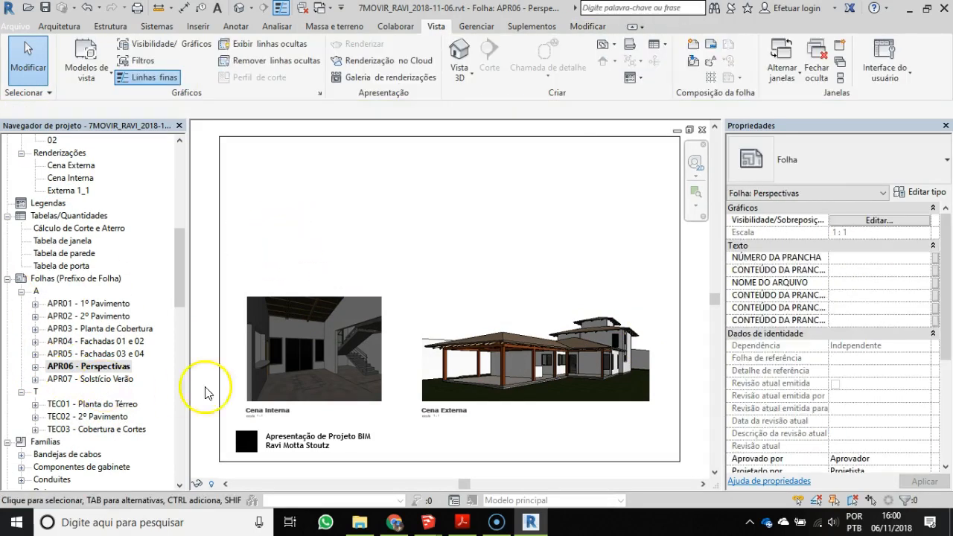
- Place the Externa 1_1 rendering on the sheet above the Cena Interna and Cena Externa views
left_click_drag(176, 266, 177, 240)
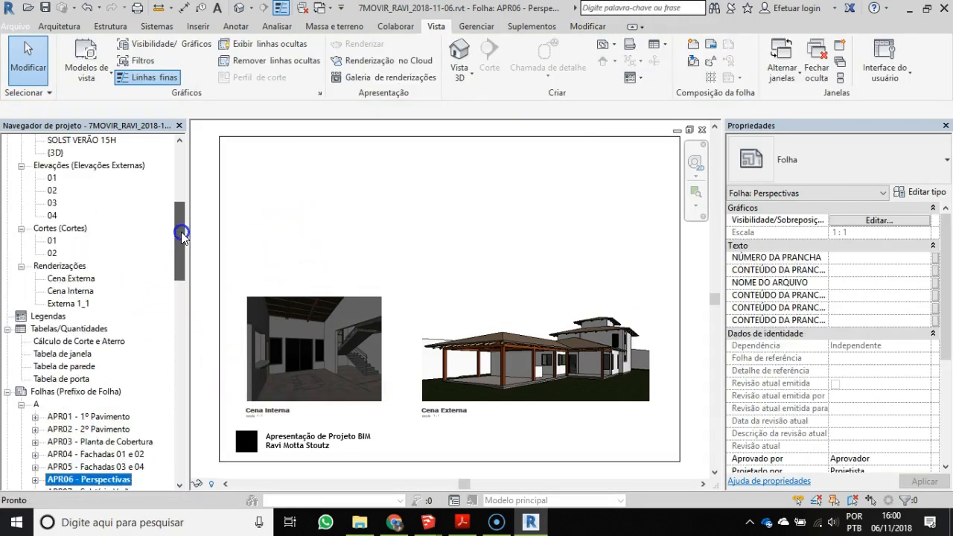
left_click(64, 304)
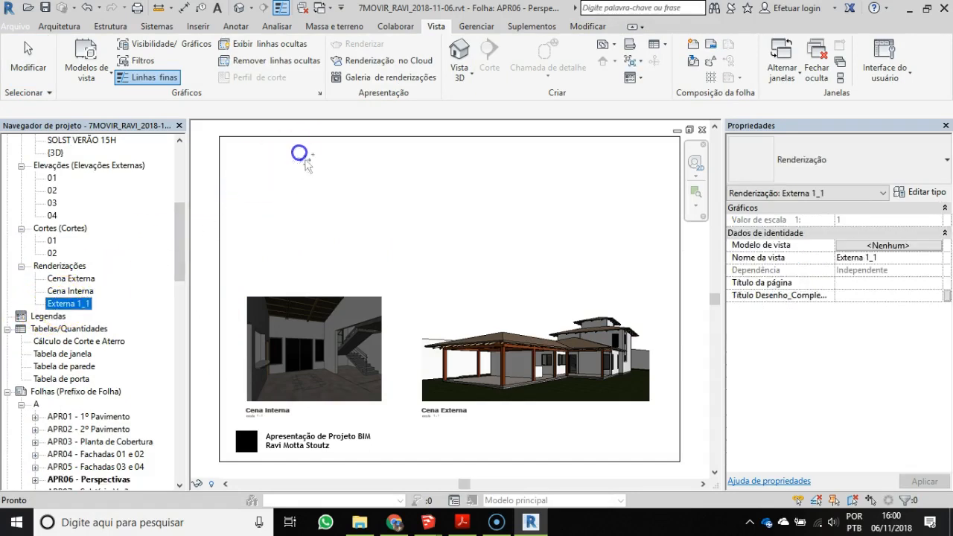
left_click_drag(339, 147, 287, 196)
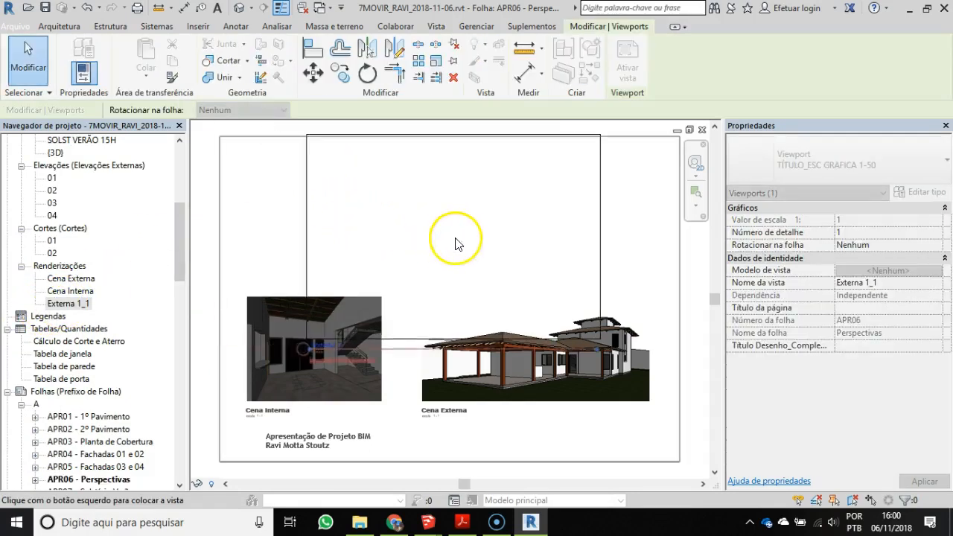
left_click(370, 259)
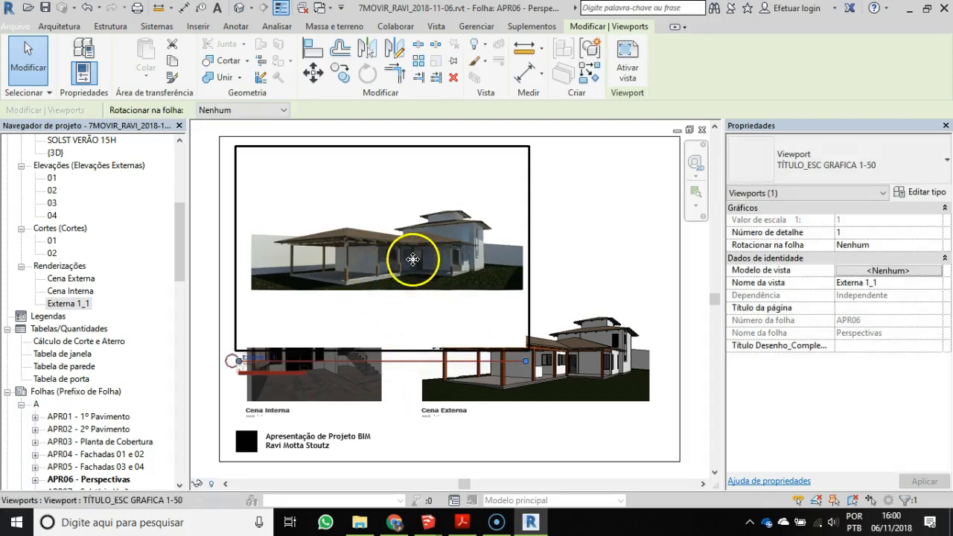
left_click(553, 304)
- Activate the Externa 1_1 viewport, shrink its raster image proportionally to about 15,5 by 10,7, and deactivate the viewport
left_click(437, 230)
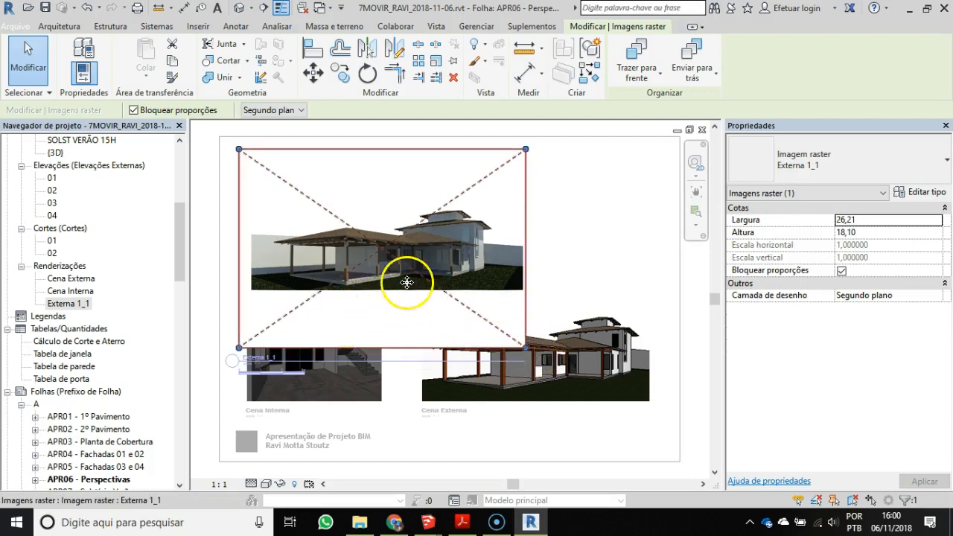
left_click_drag(526, 349, 491, 283)
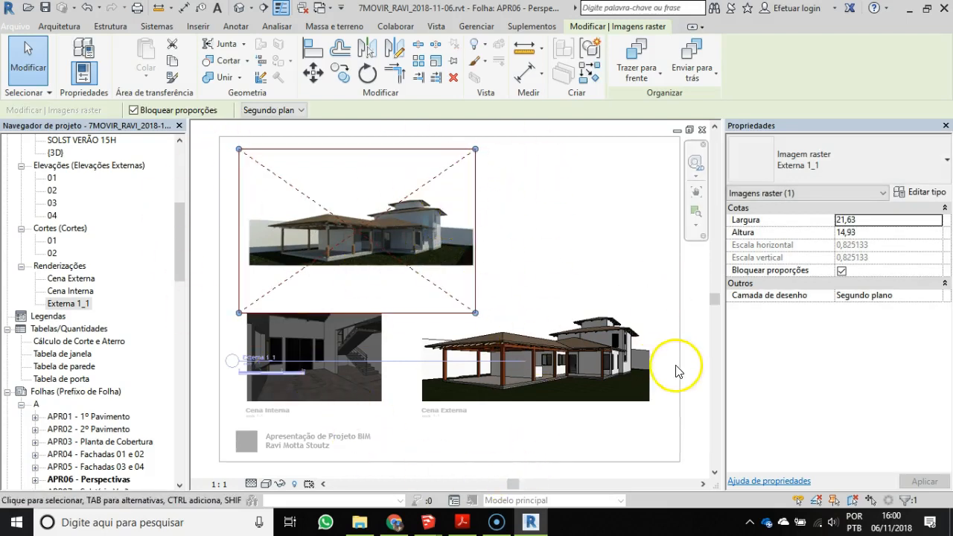
scroll(447, 284, "up", 3)
scroll(481, 322, "down", 3)
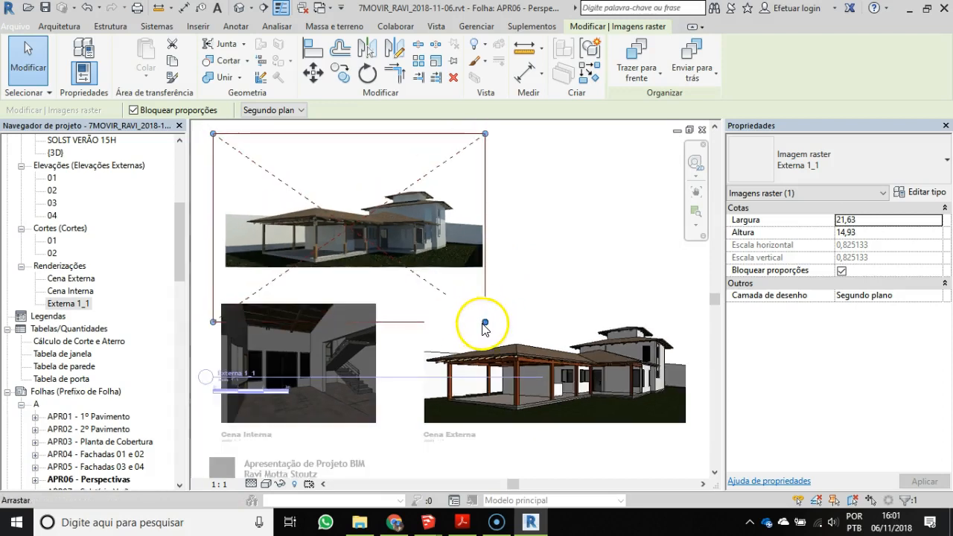
left_click_drag(485, 323, 404, 273)
scroll(433, 271, "down", 1)
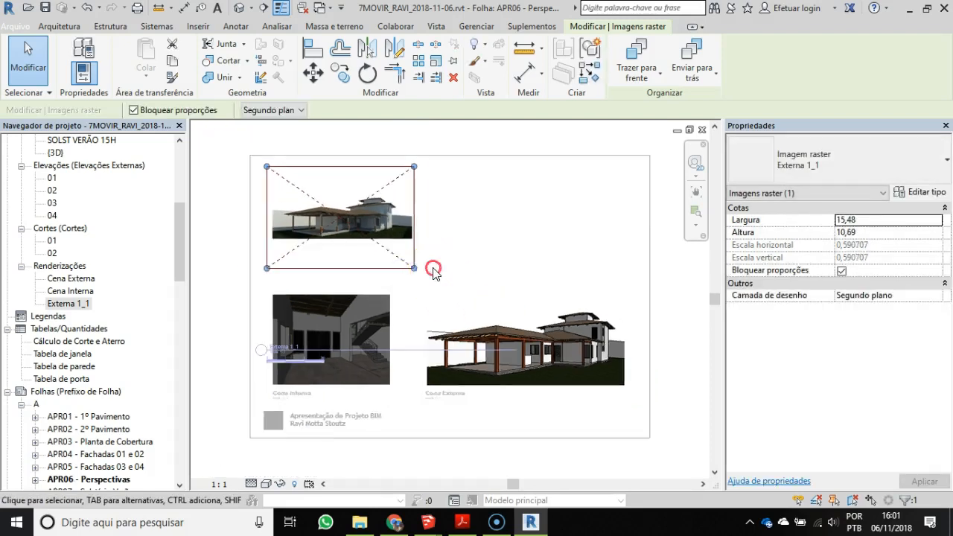
middle_click_drag(433, 271, 520, 290)
left_click(303, 254)
left_click(213, 268)
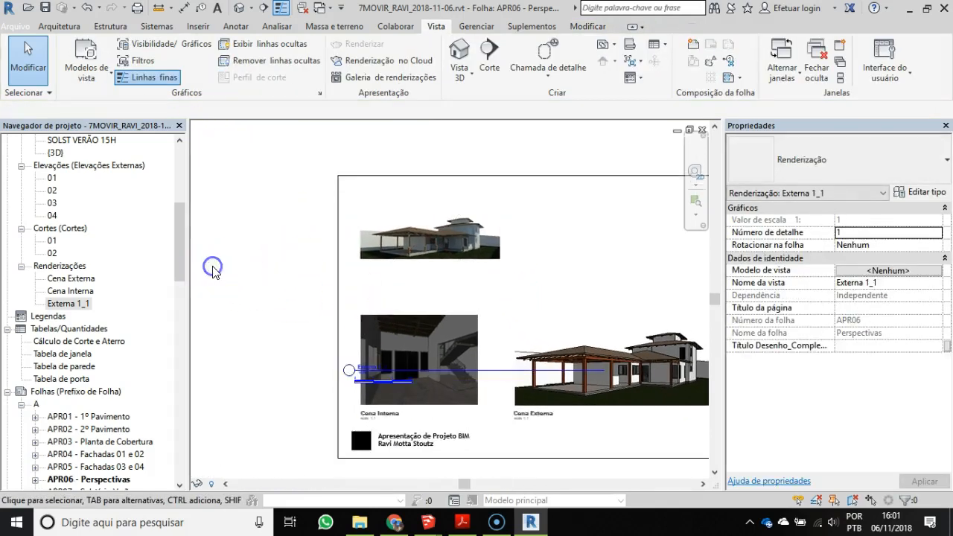
- Move the Externa 1_1 viewport title up to sit directly beneath the rendered house image
left_click(346, 371)
left_click_drag(346, 370, 365, 271)
scroll(373, 265, "up", 3)
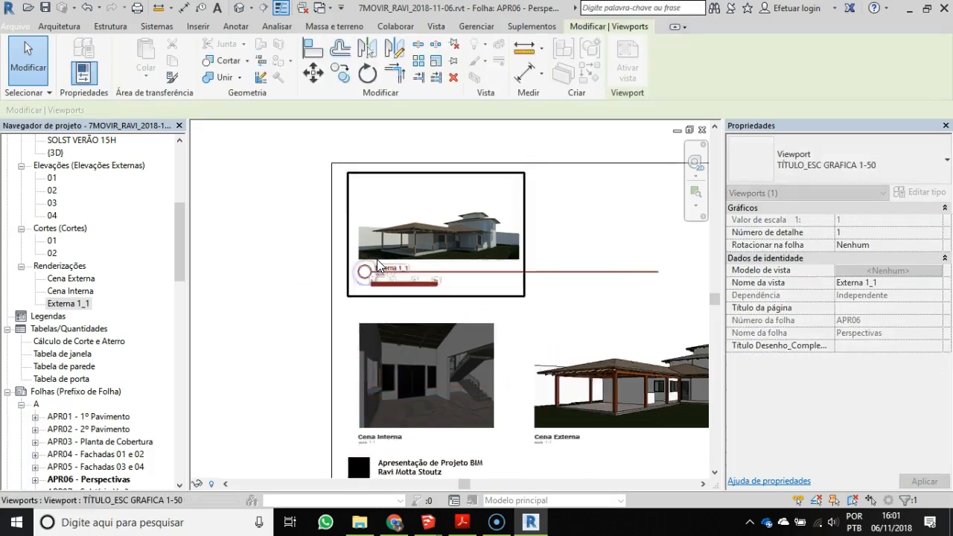
middle_click_drag(399, 334, 352, 322)
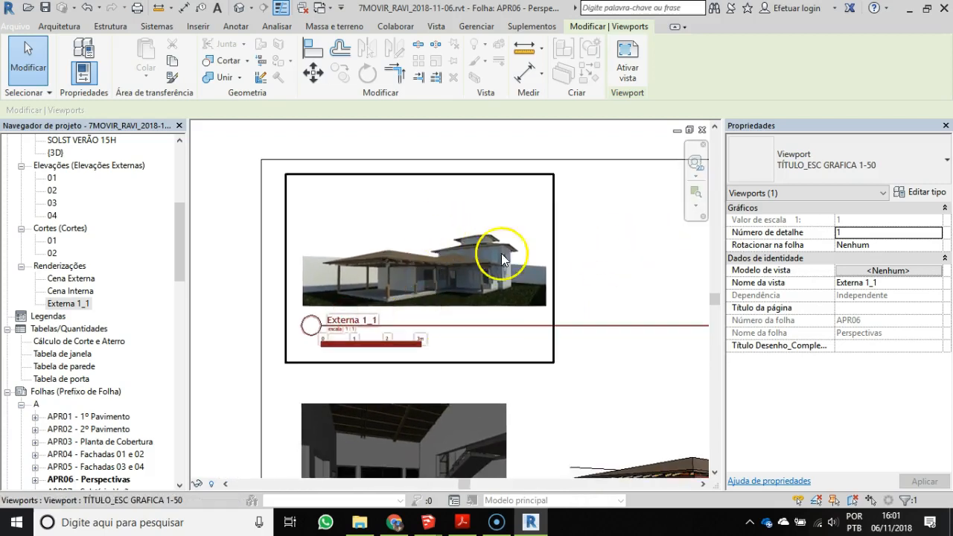
key("Escape")
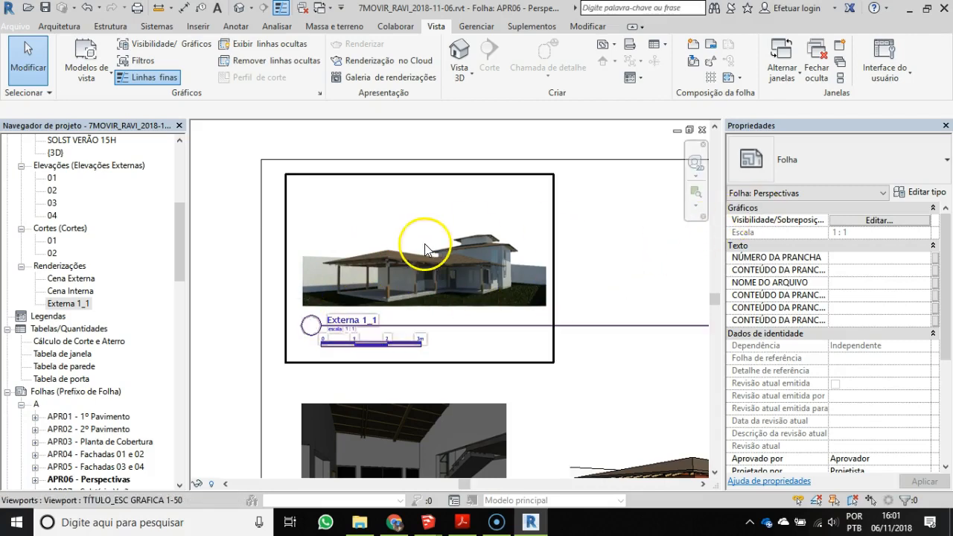
- Change the Externa 1_1 viewport type to TÍTULO APRESENTAÇÃO
left_click(394, 280)
left_click(815, 162)
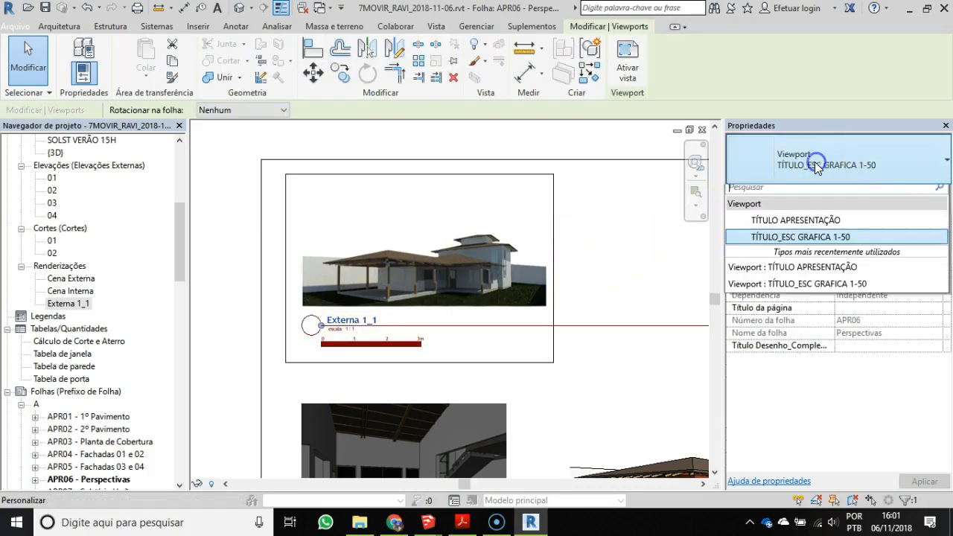
left_click(795, 230)
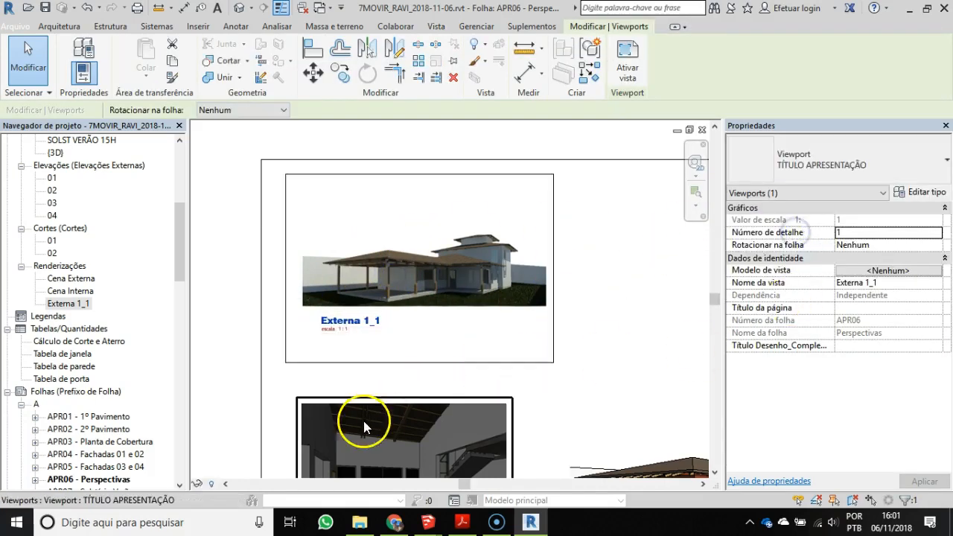
left_click(626, 363)
scroll(362, 351, "up", 2)
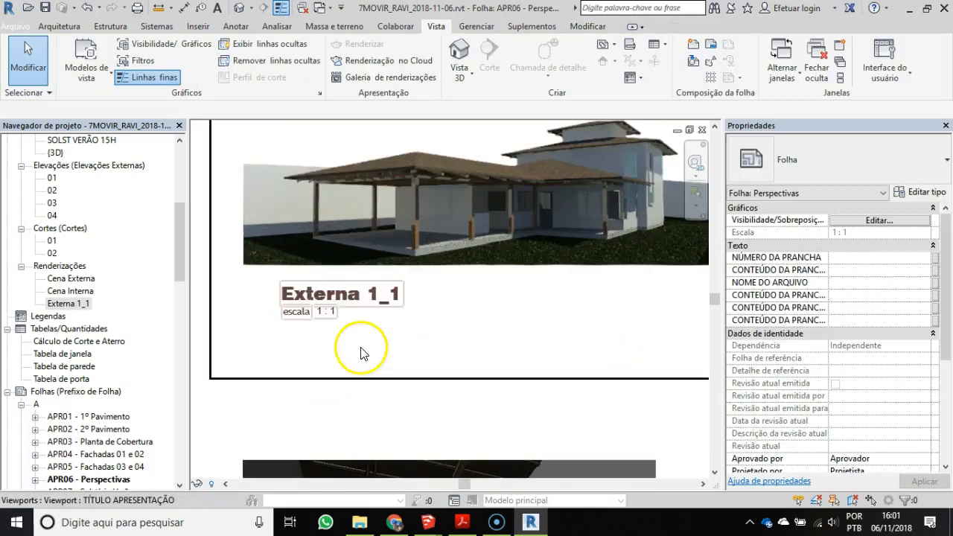
- Examine the title and scale label beneath the Externa 1_1 rendering and the raster image inside its viewport
scroll(362, 321, "up", 2)
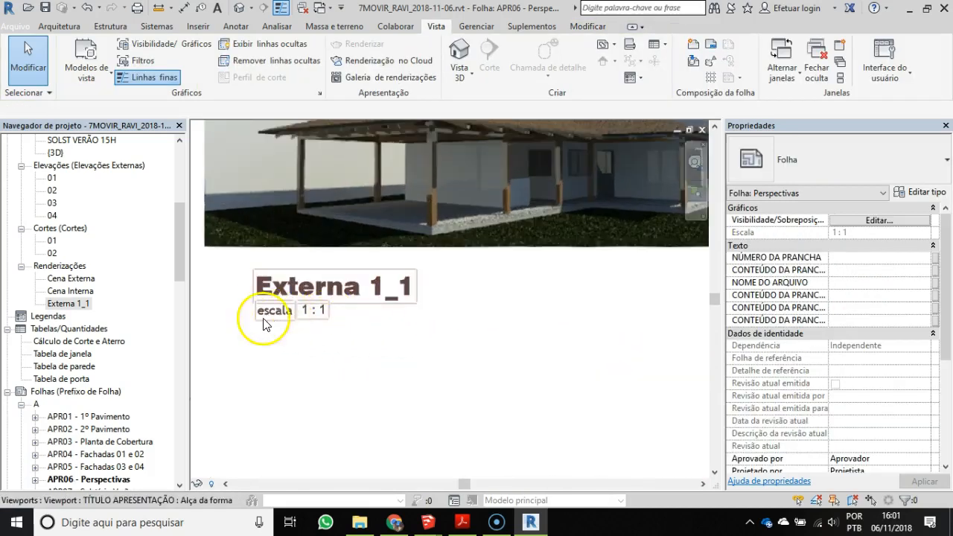
scroll(349, 328, "down", 2)
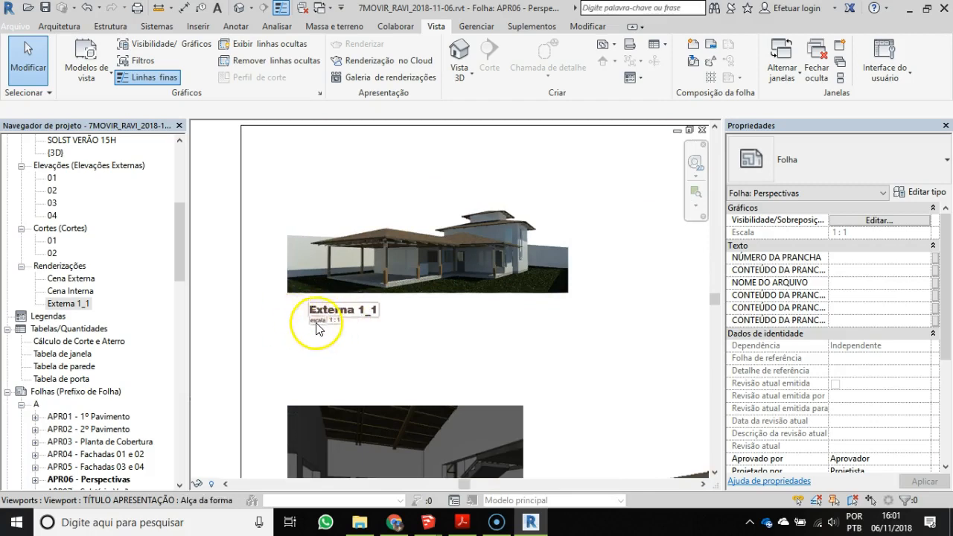
scroll(317, 327, "up", 2)
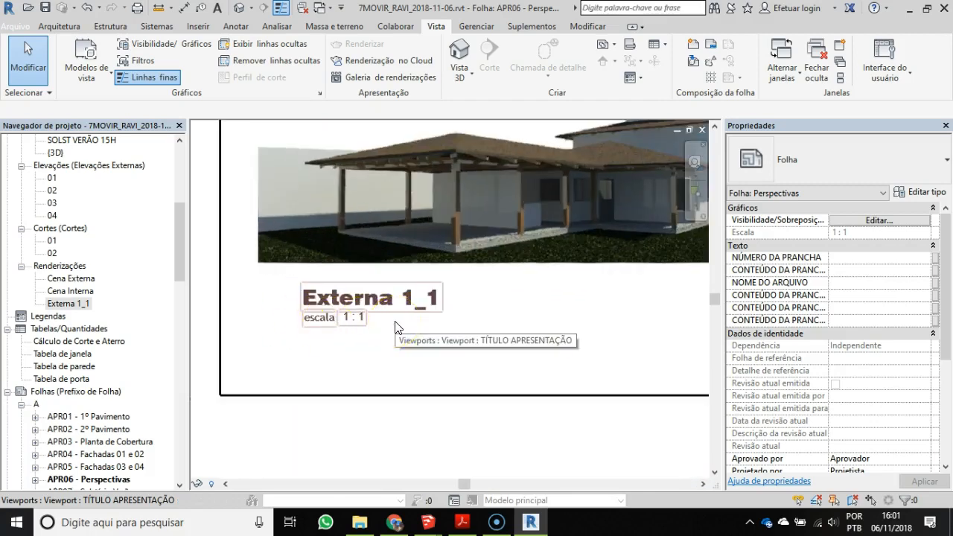
scroll(395, 324, "down", 3)
middle_click_drag(477, 311, 499, 355)
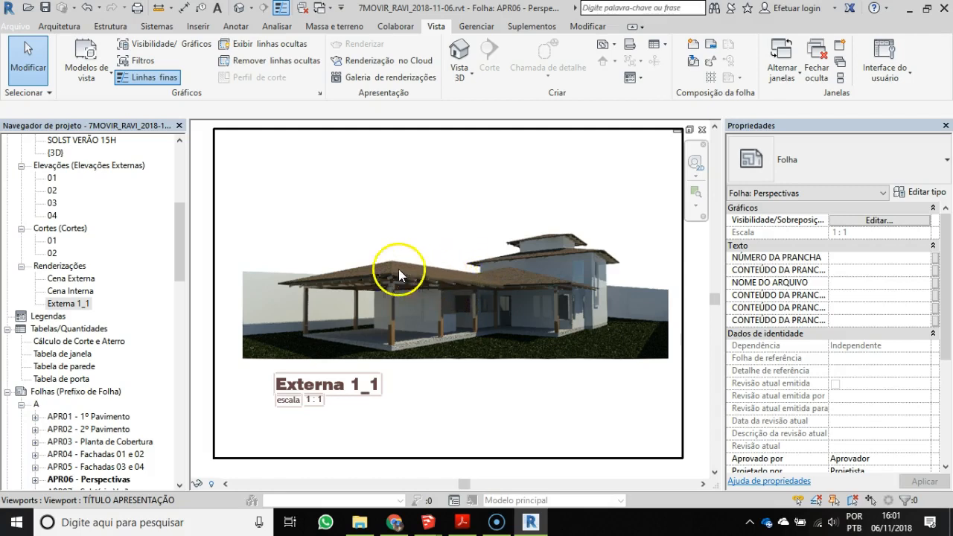
left_click(443, 247)
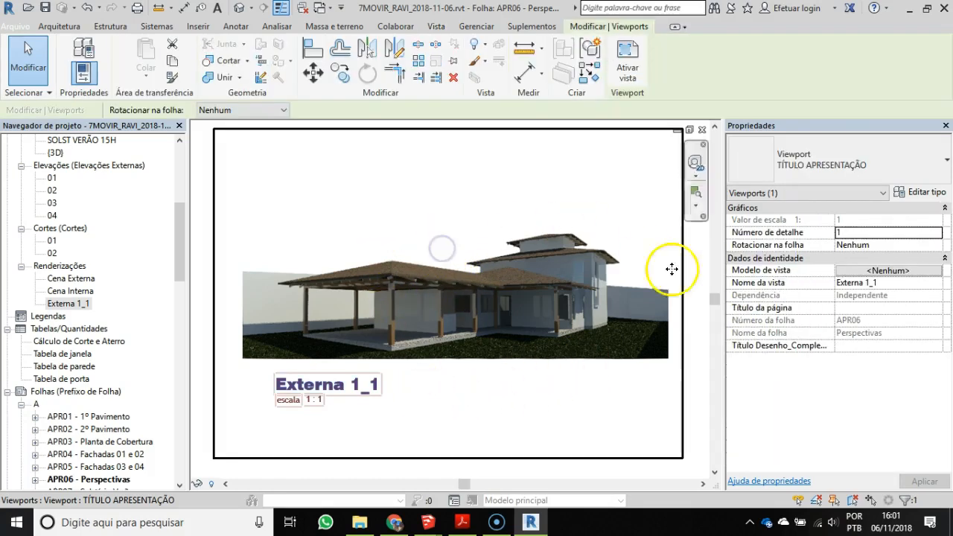
double_click(429, 261)
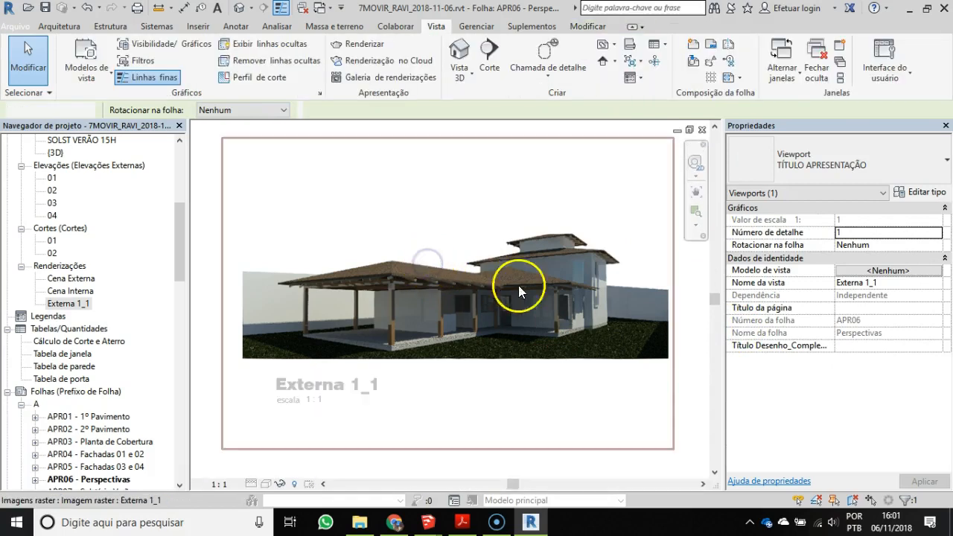
left_click(487, 286)
key("Escape")
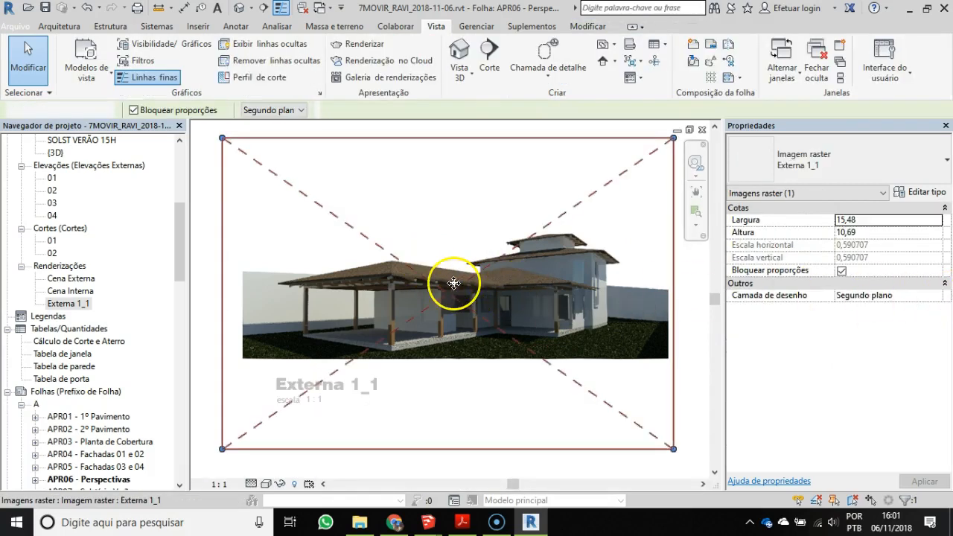
scroll(250, 420, "down", 2)
double_click(216, 368)
- Set the Externa 1_1 viewport's title on sheet to "Vista Externa Verão 9h" and apply it
left_click(365, 292)
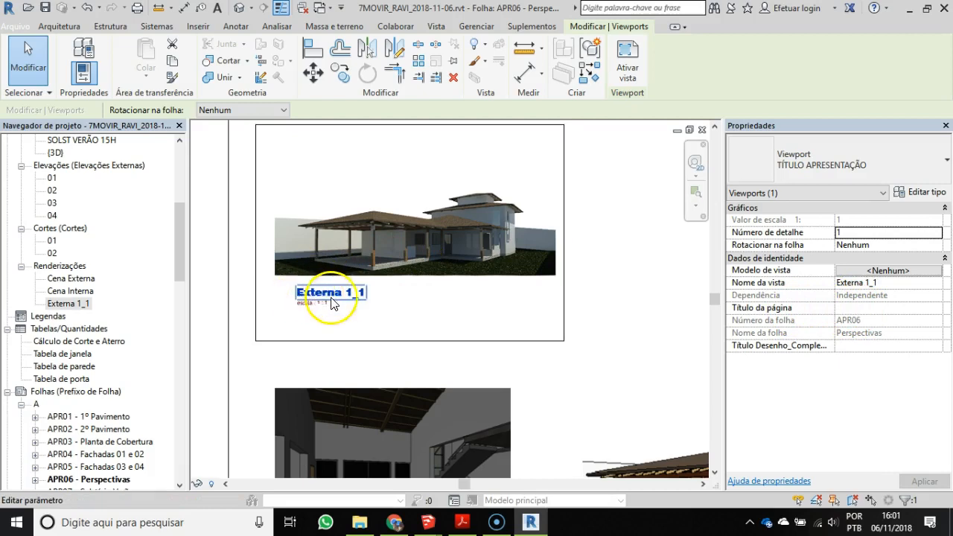
left_click(862, 308)
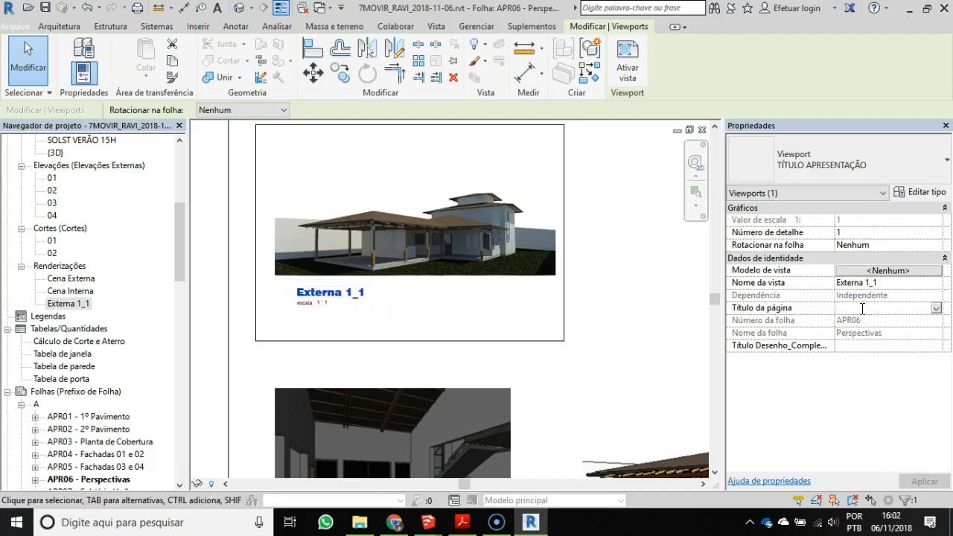
type("Vista Externa Verão 9h")
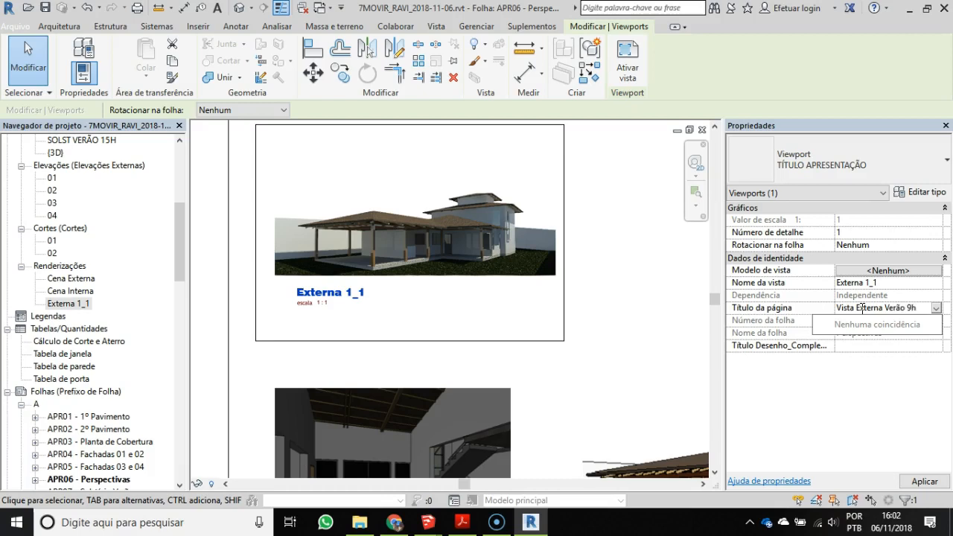
key("Return")
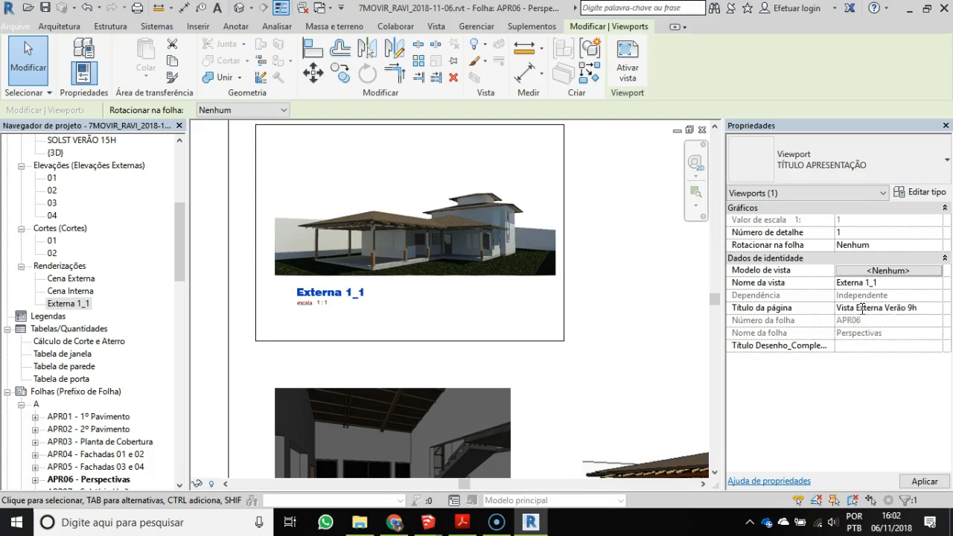
left_click(927, 480)
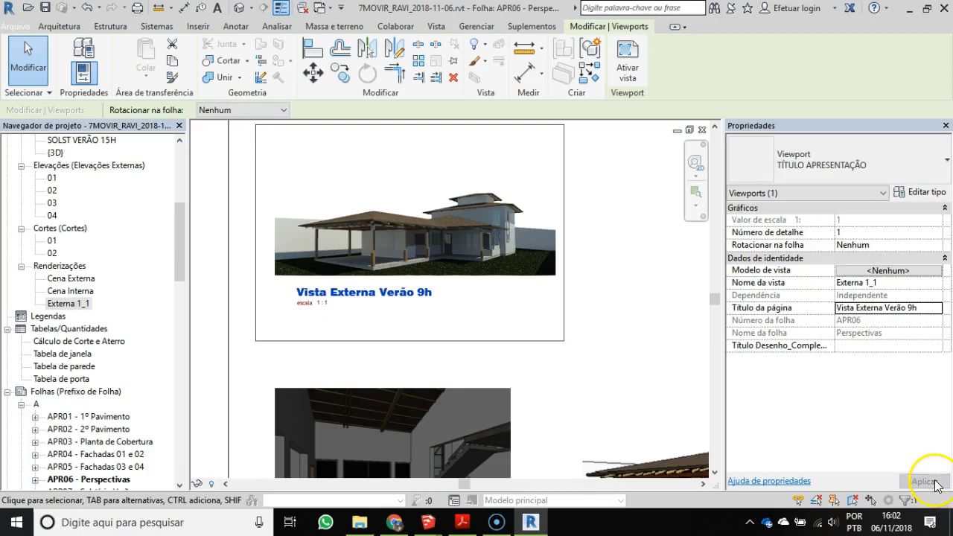
- Add a period after "Externa" in the viewport title to read "Vista Externa. Verão 9h", and deselect the viewport
left_click(376, 293)
left_click(357, 290)
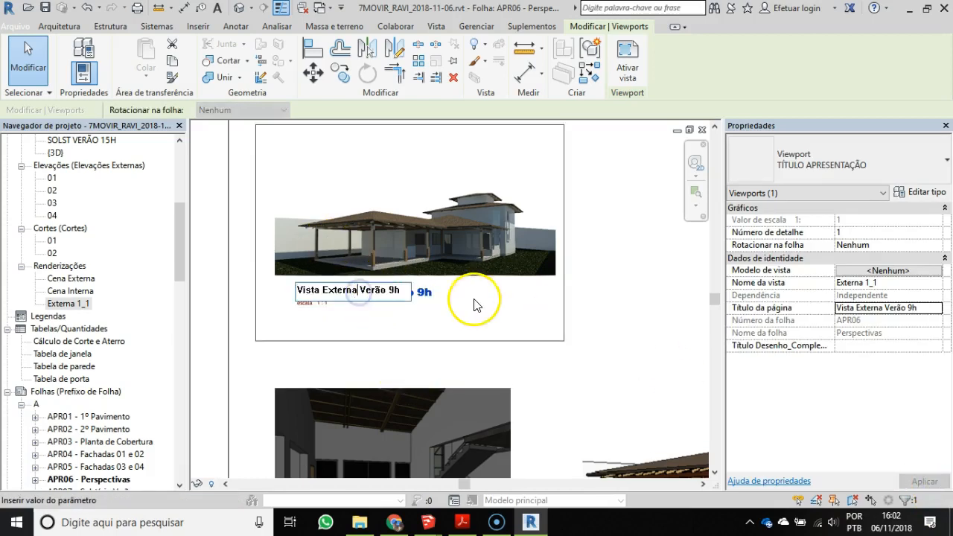
left_click(636, 304)
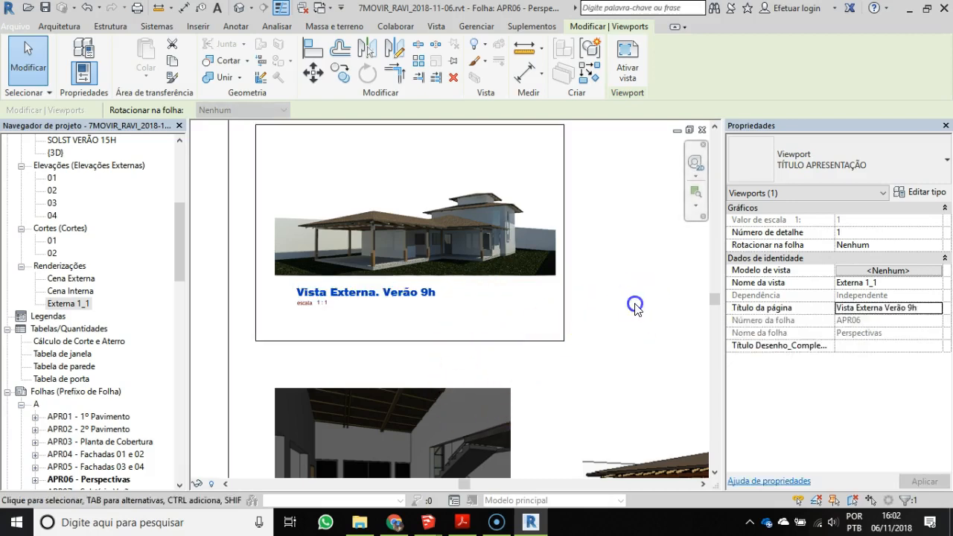
scroll(385, 332, "down", 2)
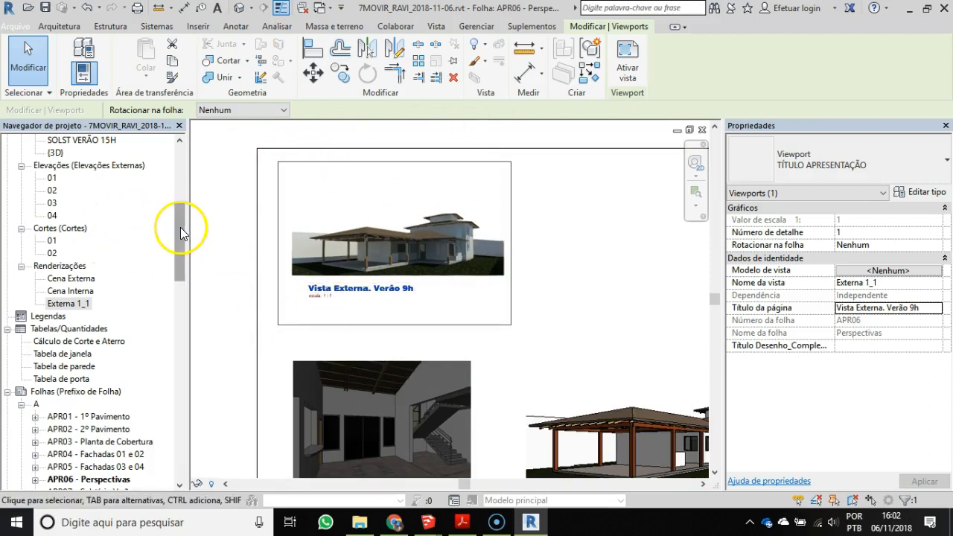
- Open the 1º Pavimento (térreo) Copiar 1 floor plan and place a camera in the Sala de Estar corner beside the Varanda, aimed at the Sala de Jantar
left_click_drag(180, 228, 181, 170)
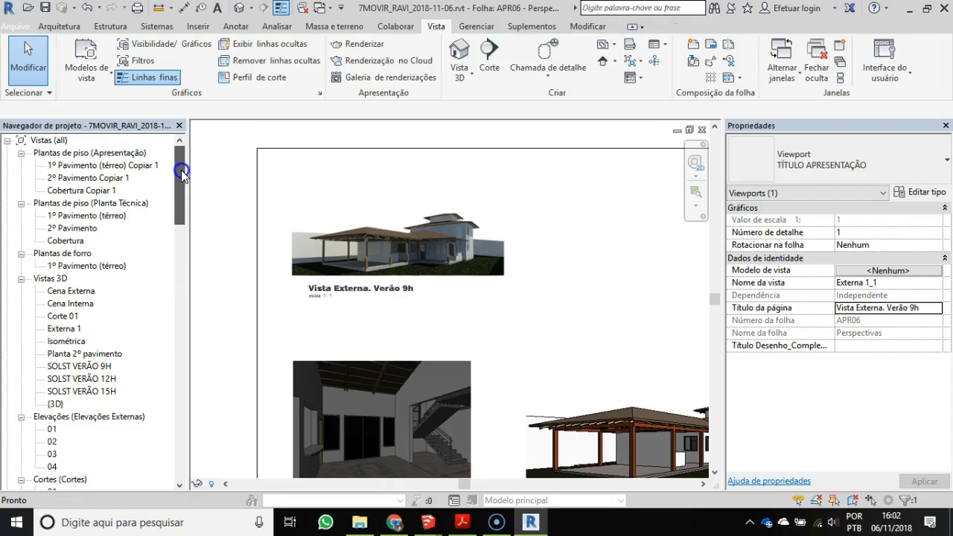
double_click(90, 167)
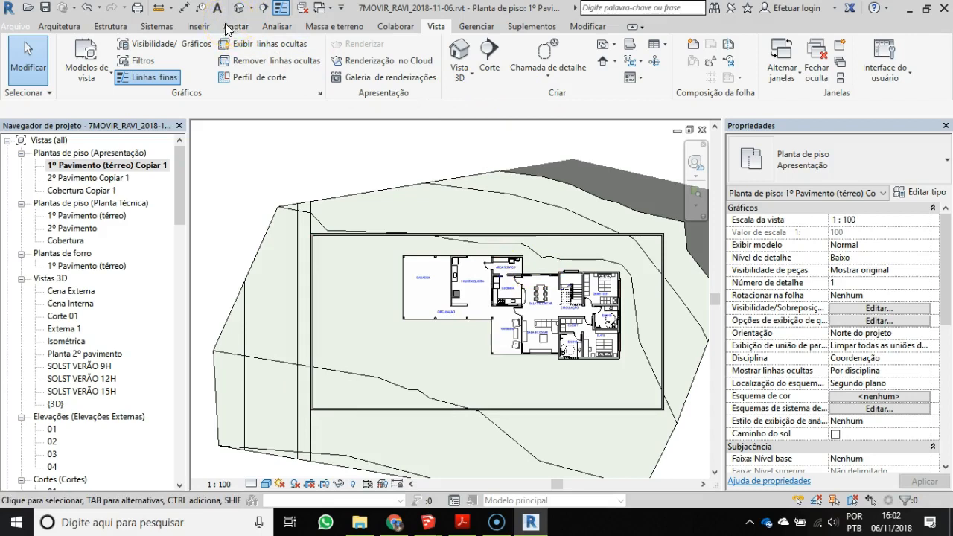
left_click(253, 10)
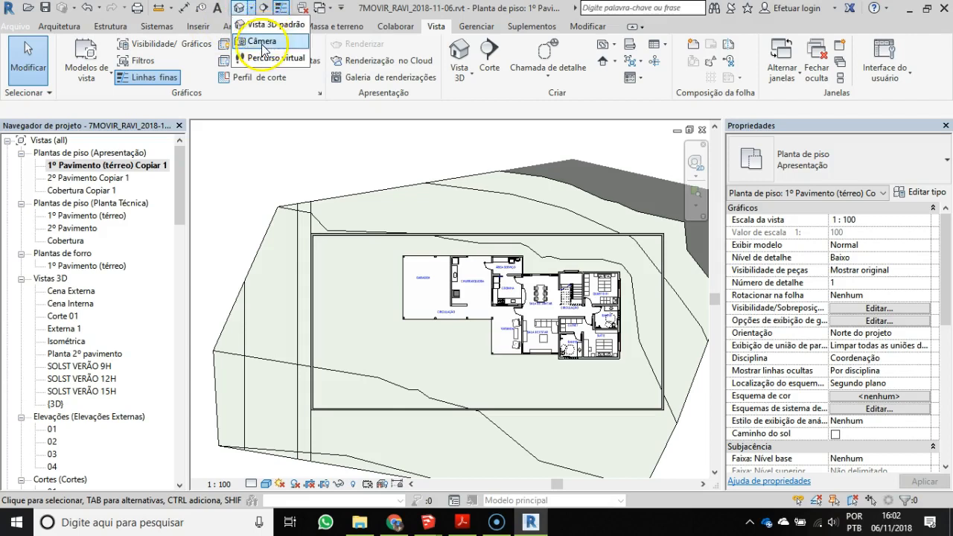
left_click(263, 42)
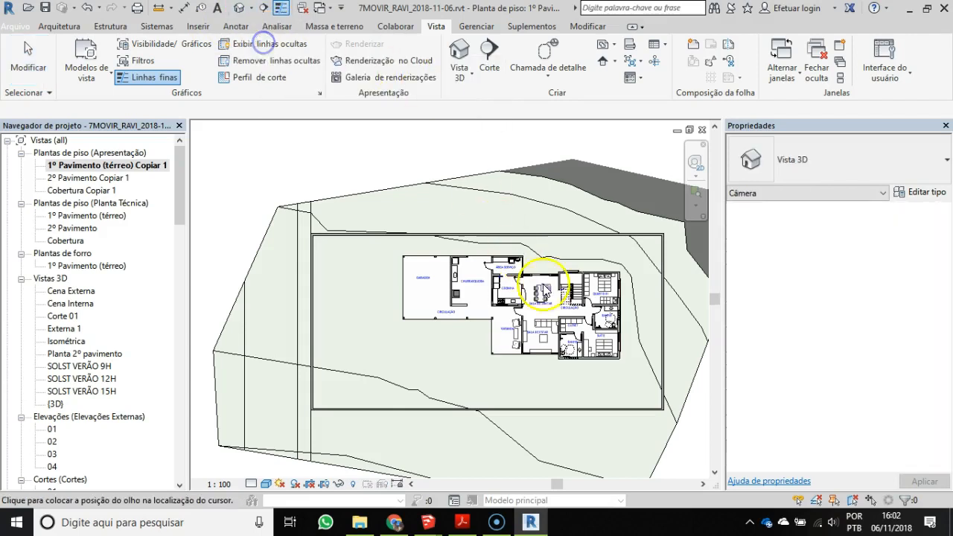
scroll(477, 322, "up", 3)
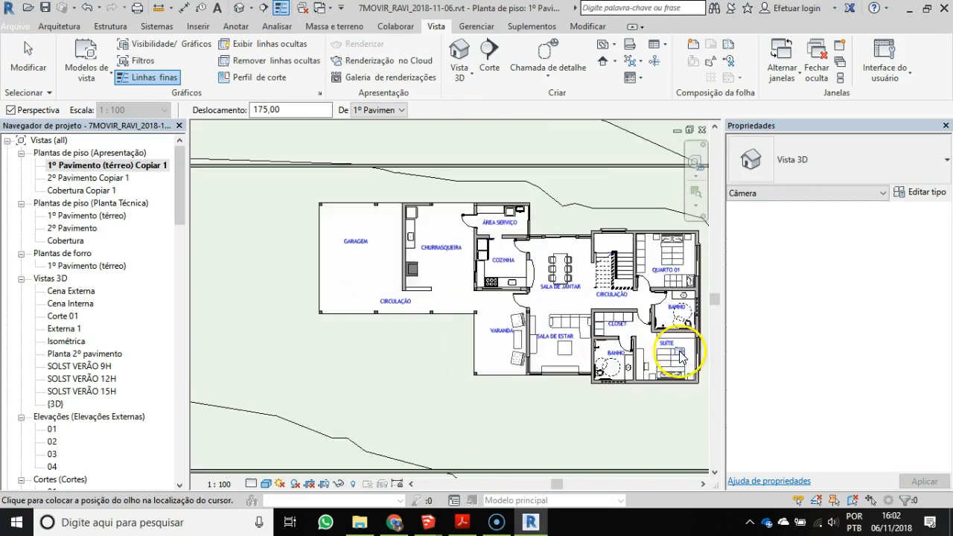
scroll(670, 348, "up", 2)
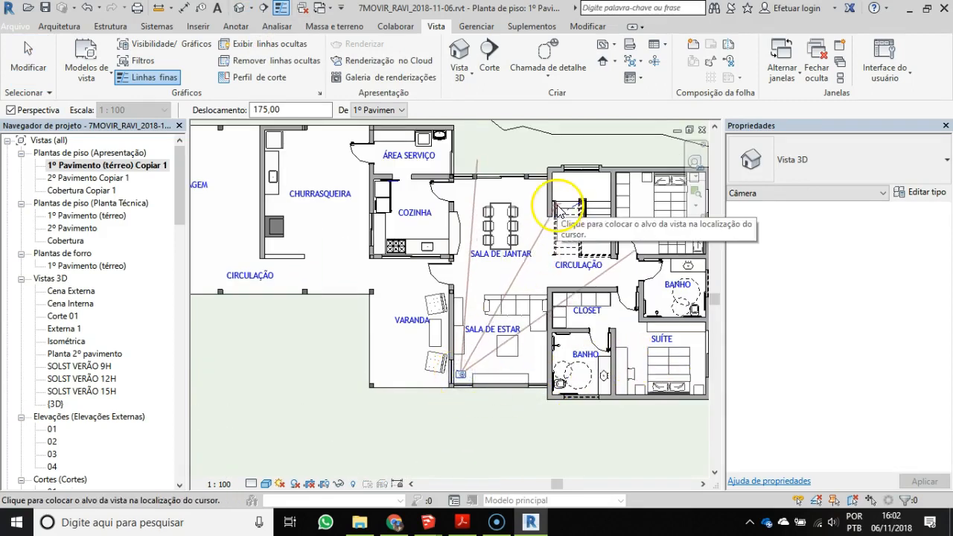
left_click(516, 211)
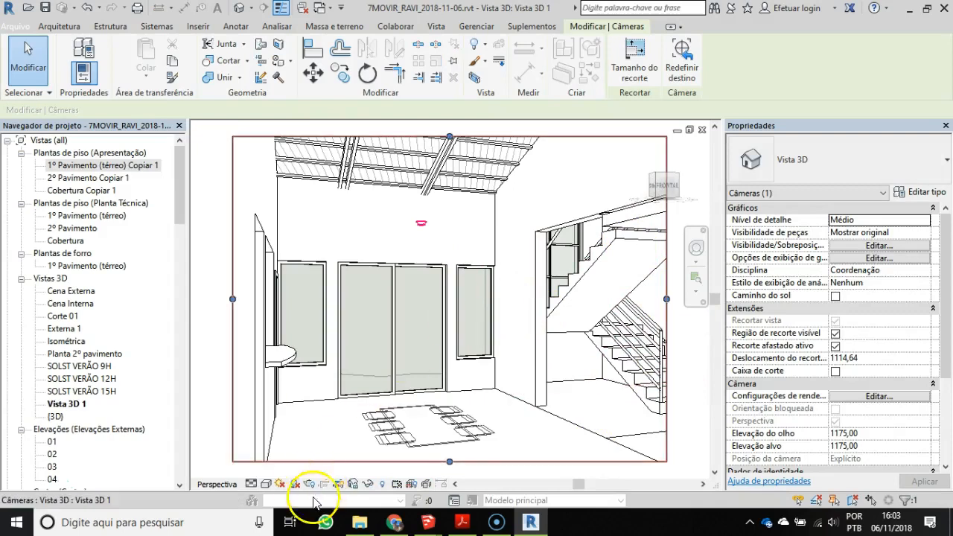
- Set the new interior camera view's detail level to Baixo and its visual style to Realista
left_click(251, 484)
left_click(268, 438)
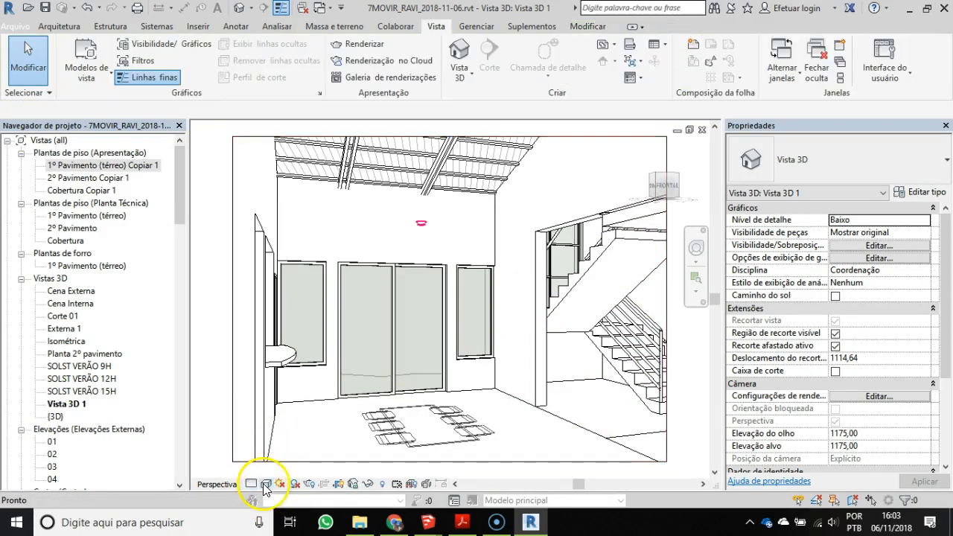
left_click(266, 485)
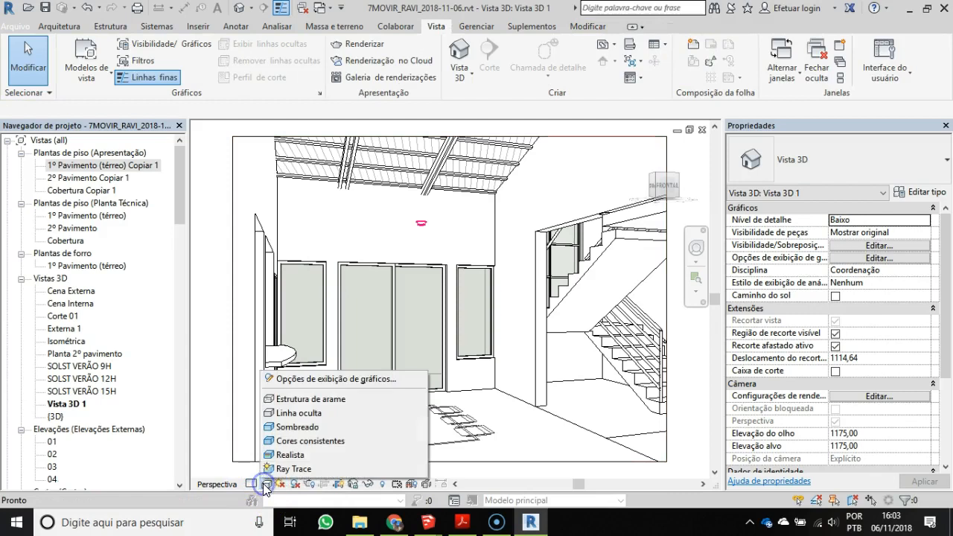
left_click(295, 460)
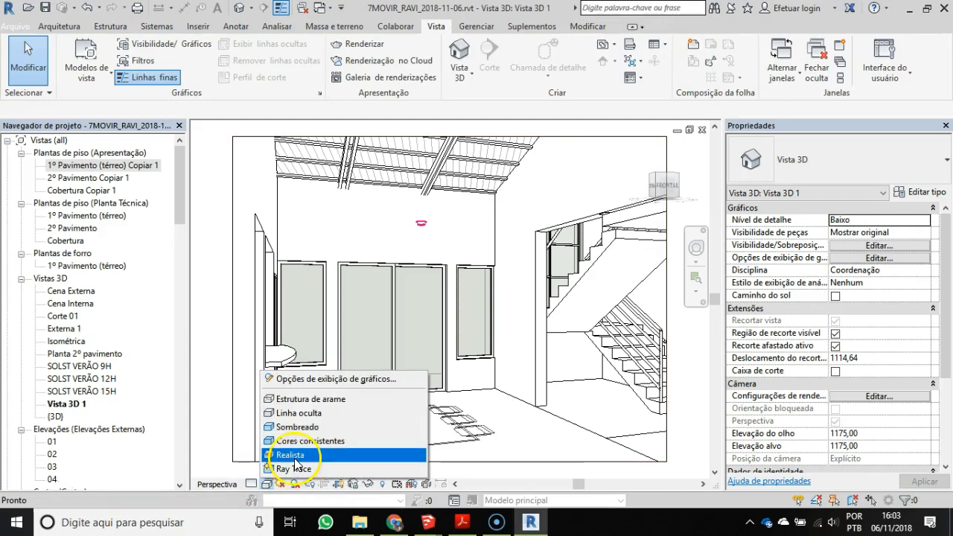
- Enlarge the interior camera view's crop region upward and outward on both sides to show more ceiling and wall
scroll(381, 376, "down", 3)
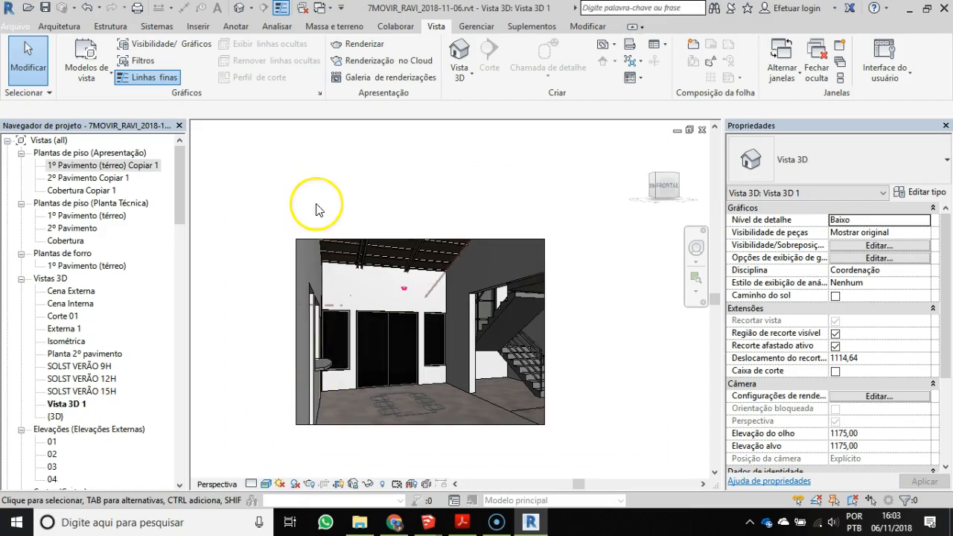
scroll(382, 382, "down", 2)
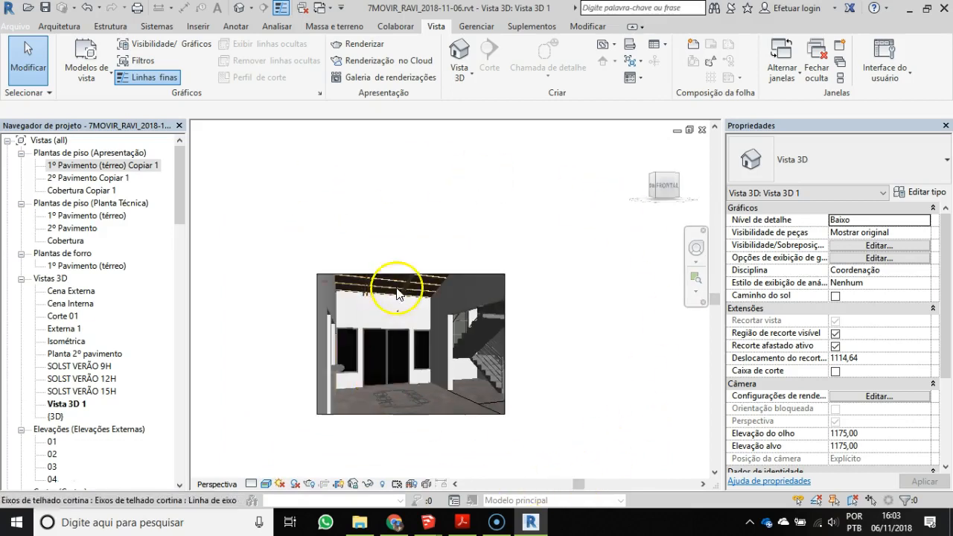
left_click(487, 274)
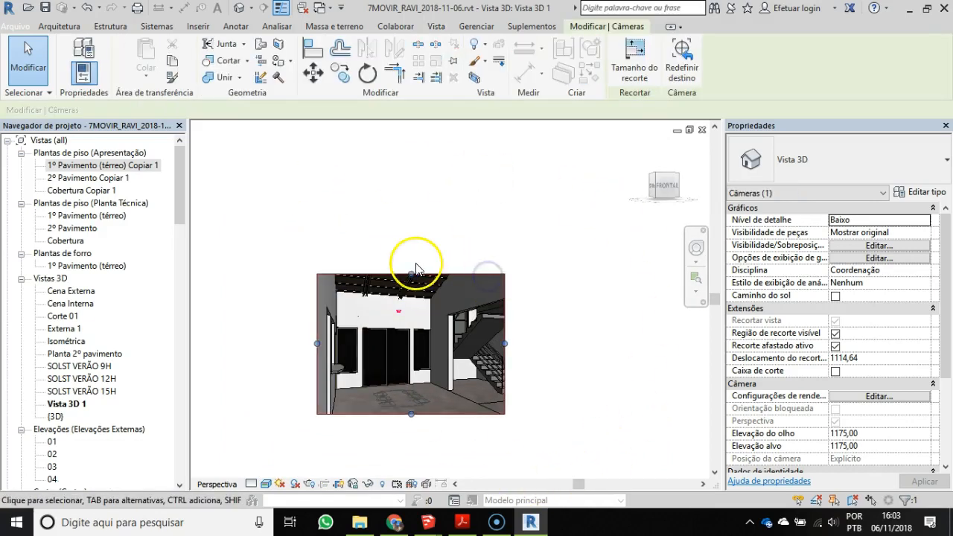
left_click_drag(411, 274, 411, 236)
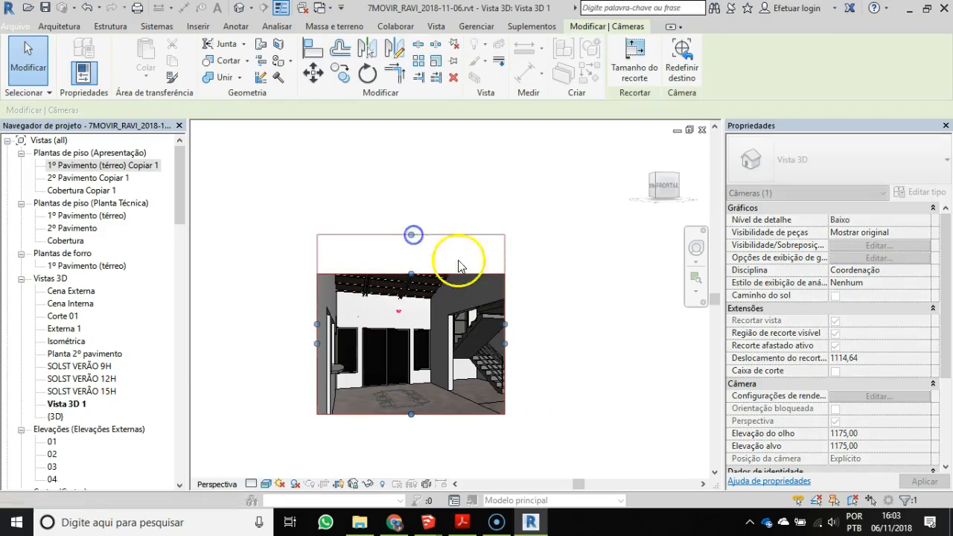
left_click_drag(505, 325, 614, 325)
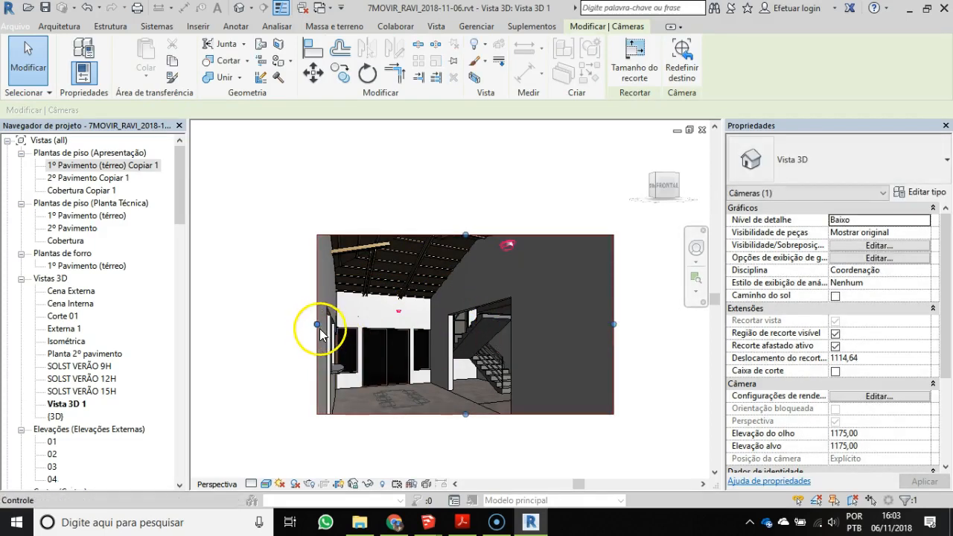
left_click_drag(317, 324, 266, 322)
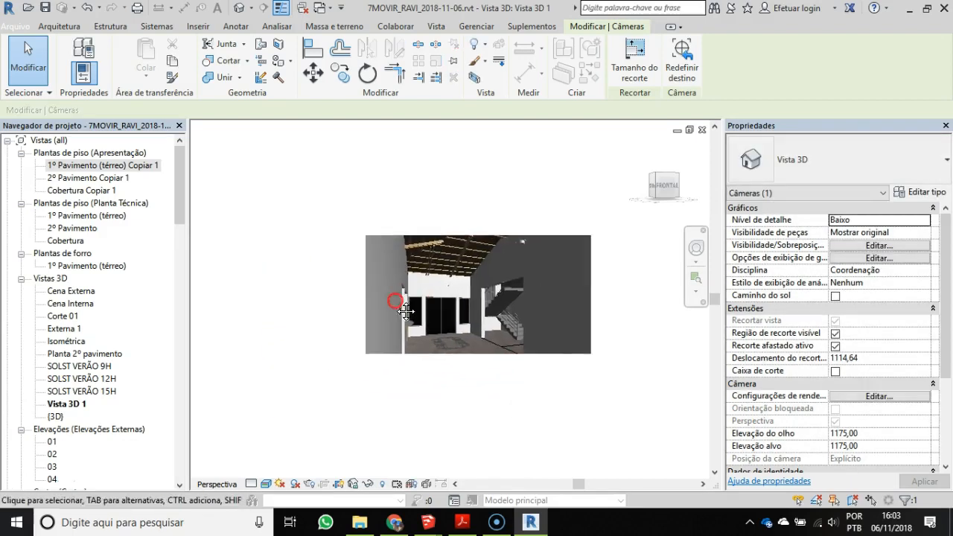
- Extend the interior view's crop region down over the floor, farther out on both sides, and higher to include more roof structure
left_click_drag(478, 356, 477, 440)
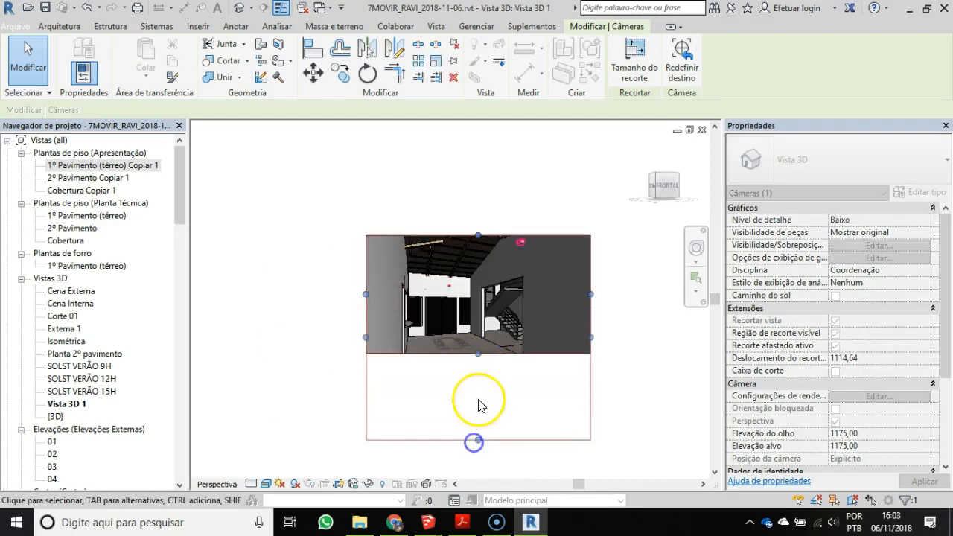
left_click_drag(366, 339, 239, 337)
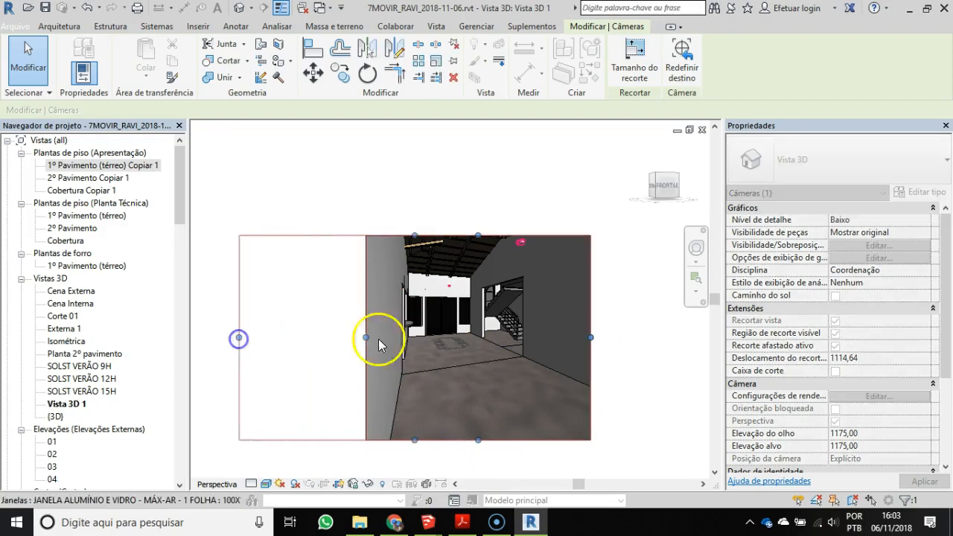
left_click_drag(583, 338, 706, 339)
scroll(564, 366, "down", 1)
middle_click_drag(517, 356, 436, 368)
left_click_drag(404, 266, 403, 189)
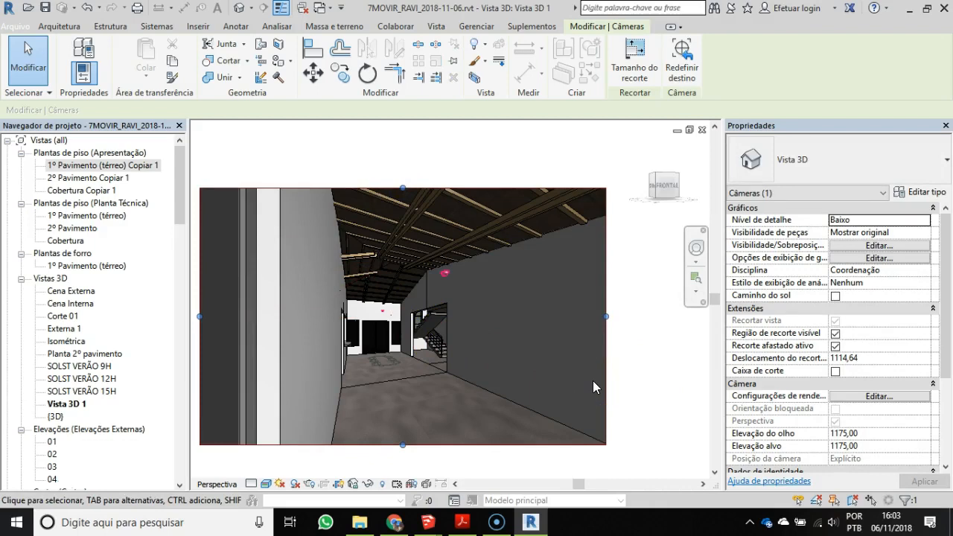
left_click(580, 345)
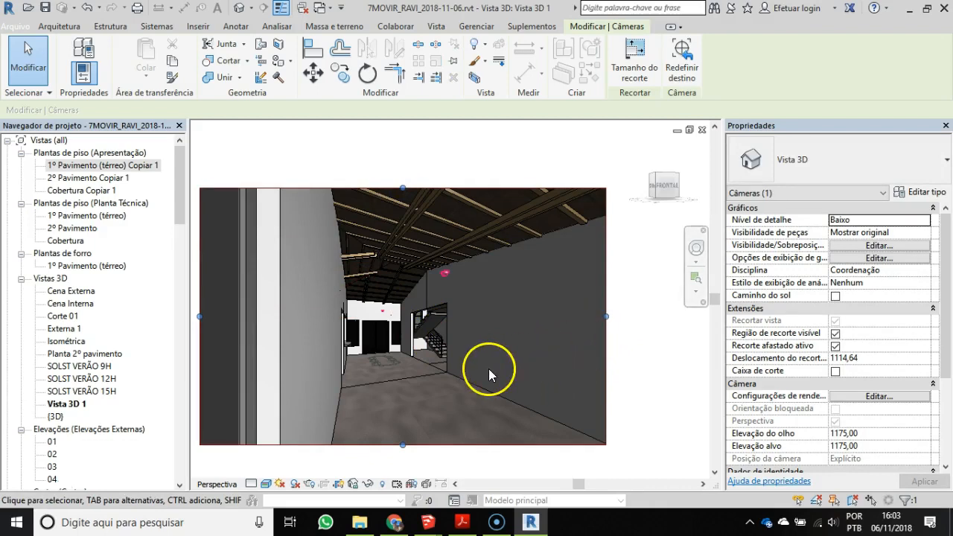
- Narrow the interior camera view's crop region on both sides and trim it at the ceiling and floor around the dining area and stairs
scroll(409, 356, "down", 1)
middle_click_drag(410, 354, 436, 316)
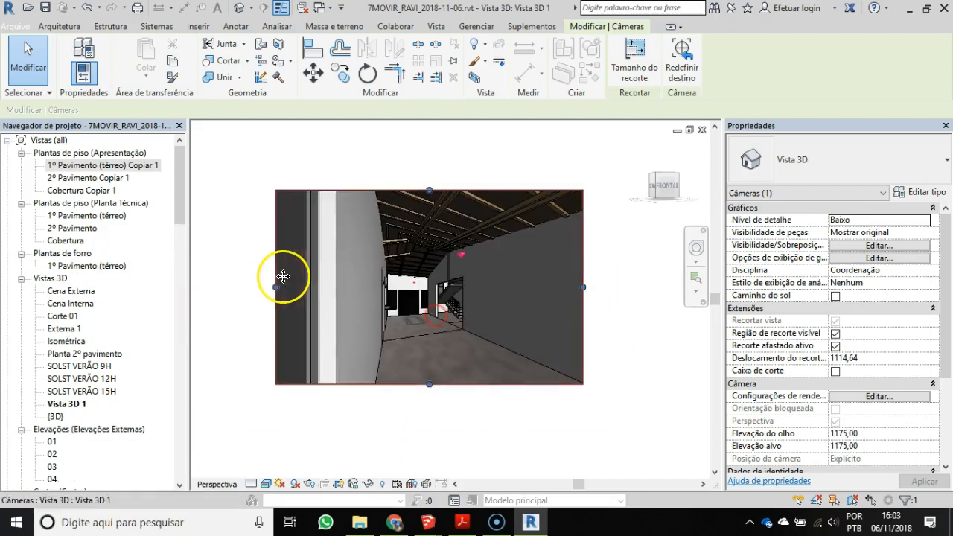
left_click_drag(275, 288, 357, 287)
left_click_drag(469, 383, 470, 359)
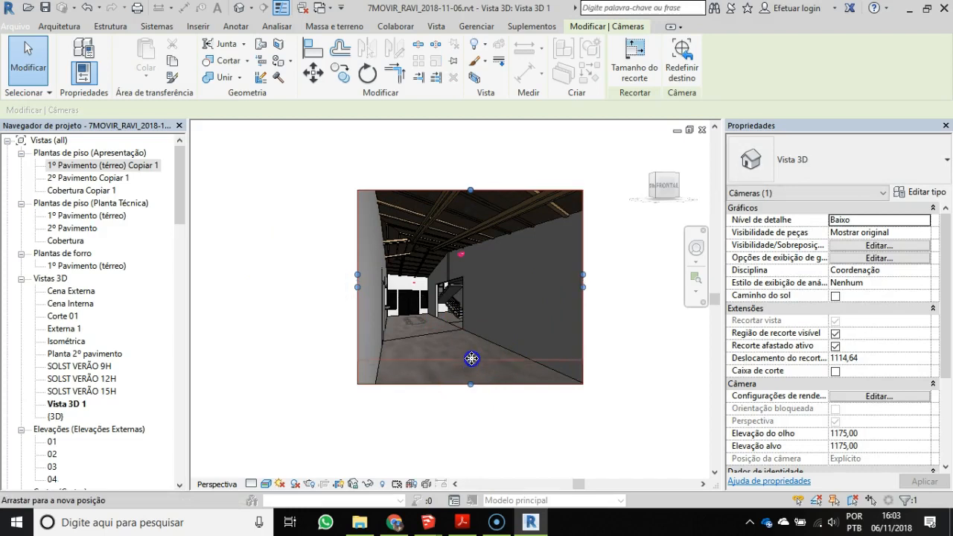
left_click_drag(584, 275, 518, 279)
left_click_drag(438, 190, 437, 254)
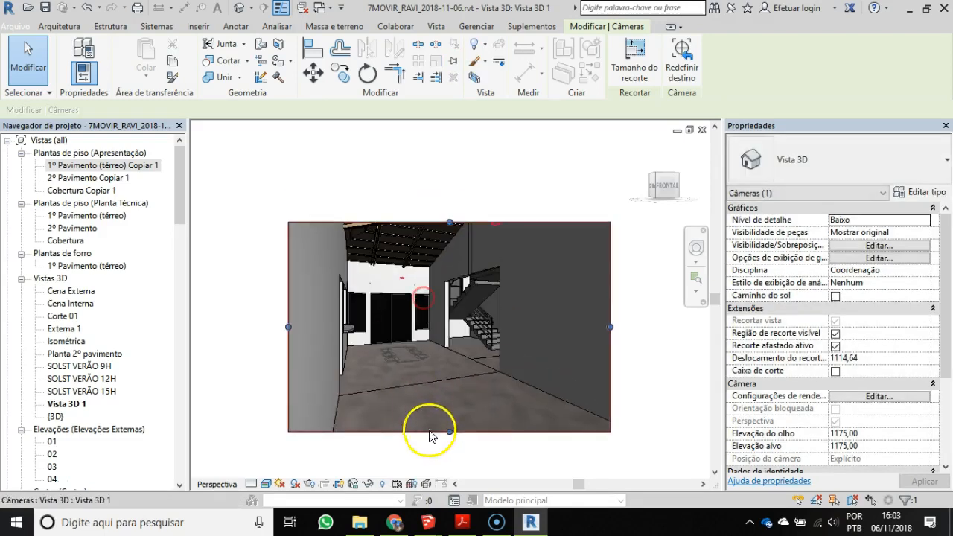
left_click_drag(449, 432, 447, 405)
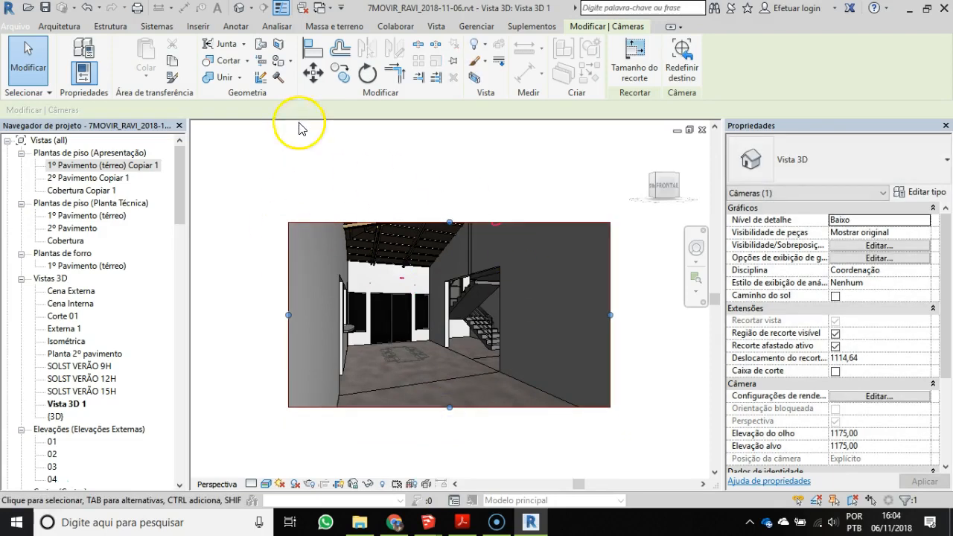
left_click(239, 238)
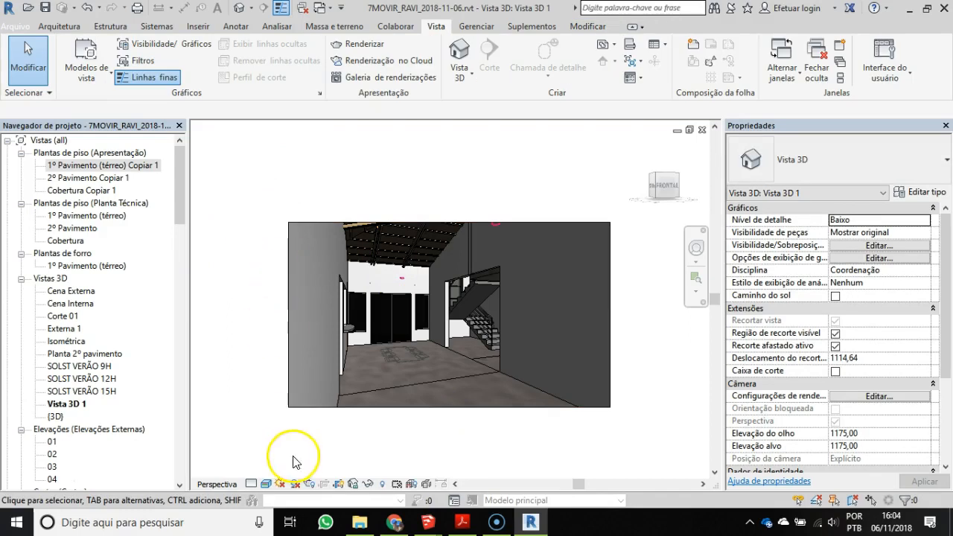
middle_click(233, 244)
middle_click(234, 245)
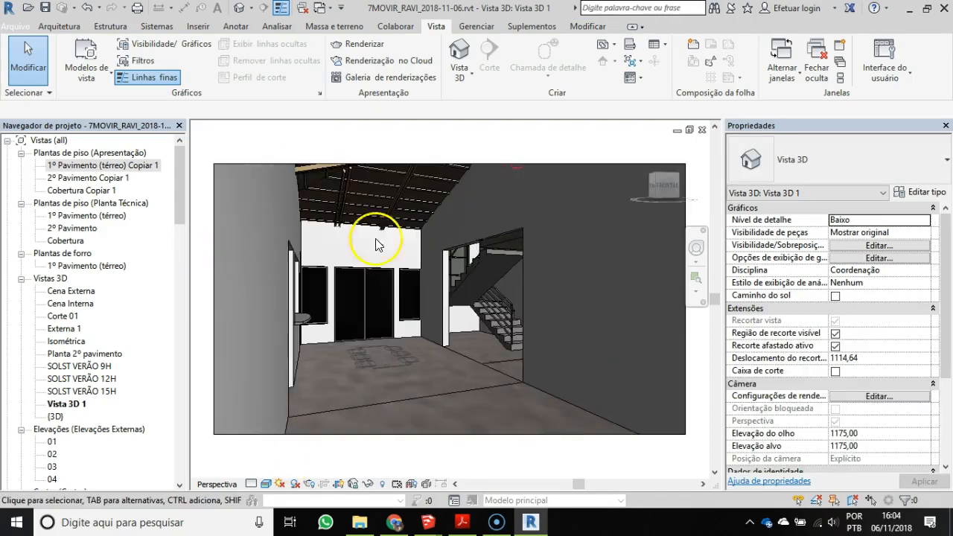
- Render the Vista 3D 1 interior view with the Ray Trace visual style and stop the rendering
left_click(267, 484)
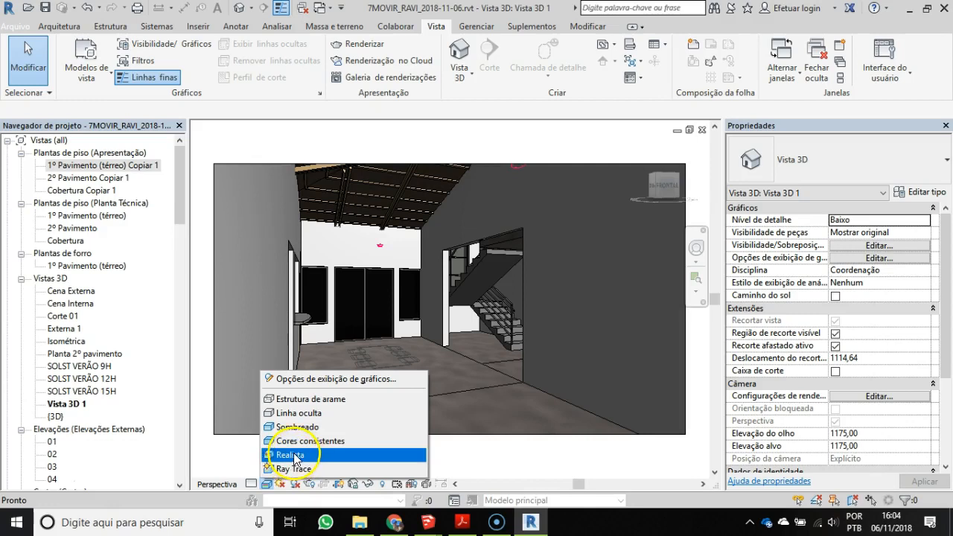
left_click(296, 469)
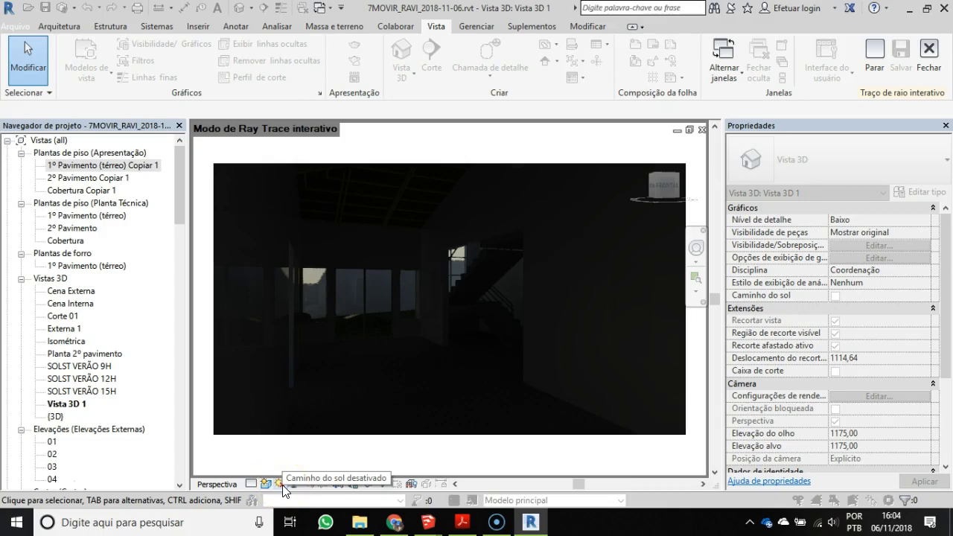
left_click(281, 484)
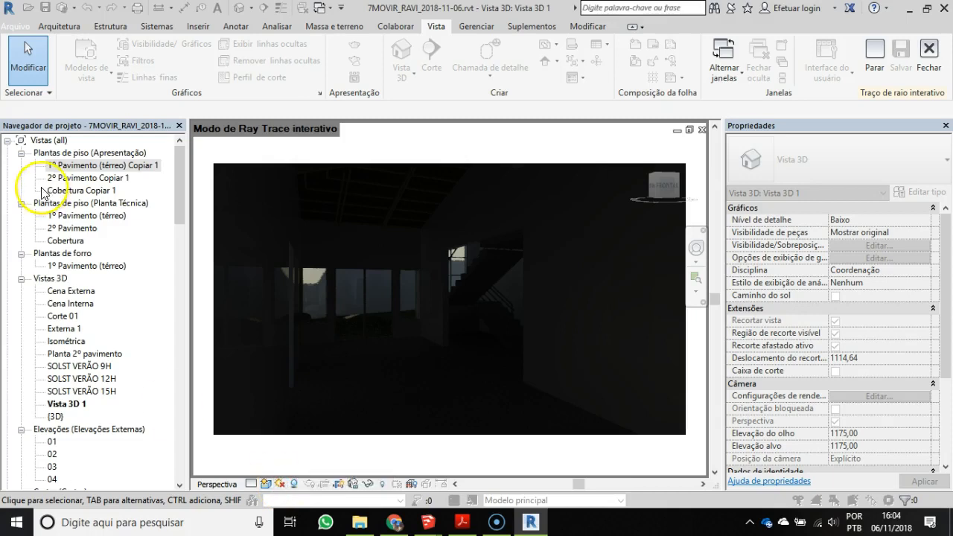
left_click(62, 166)
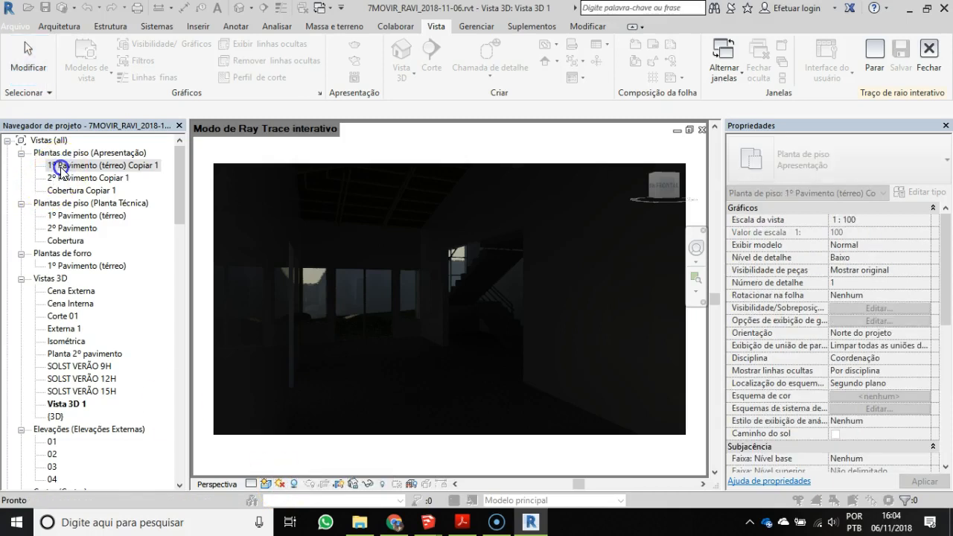
left_click(73, 171)
left_click(875, 50)
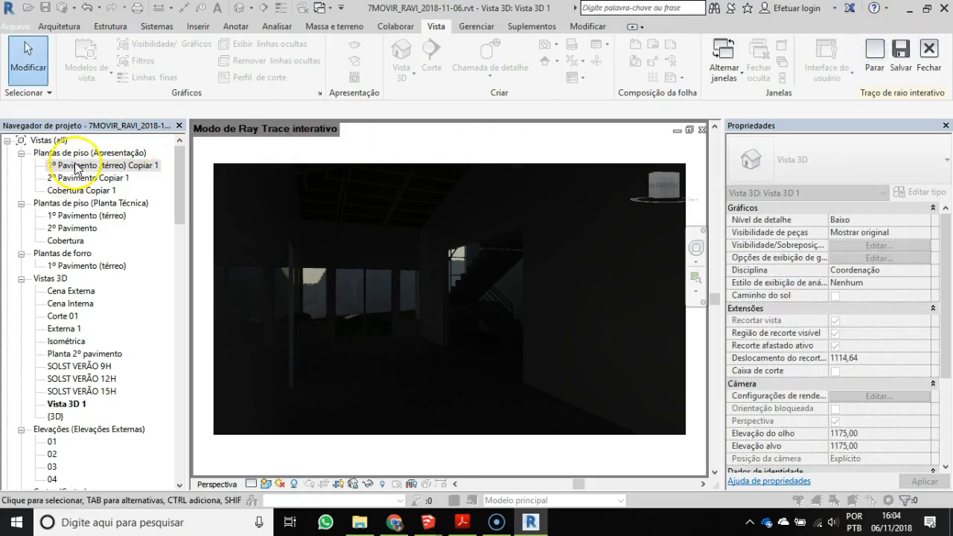
- Review the 1º Pavimento (térreo) Copiar 1 floor plan and return to the Vista 3D 1 camera view
double_click(74, 167)
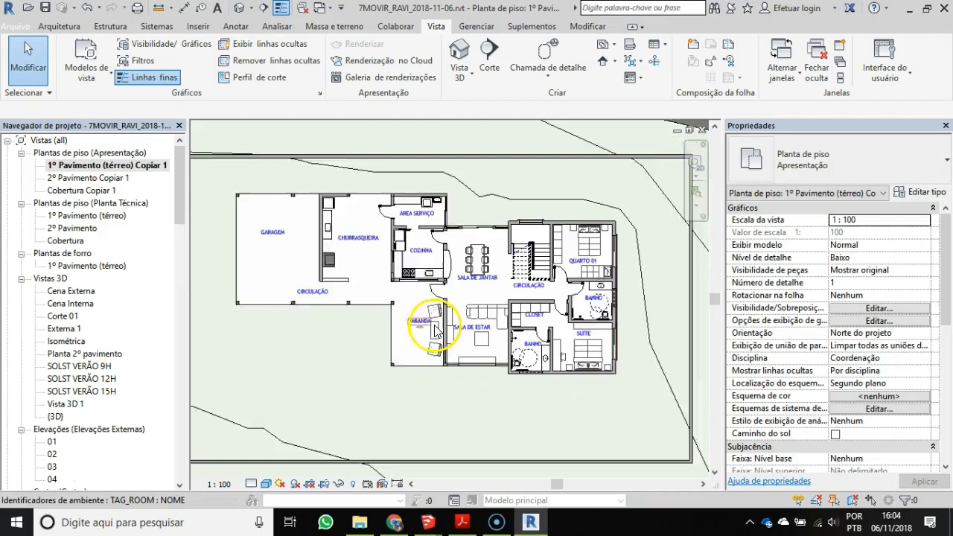
scroll(435, 332, "down", 1)
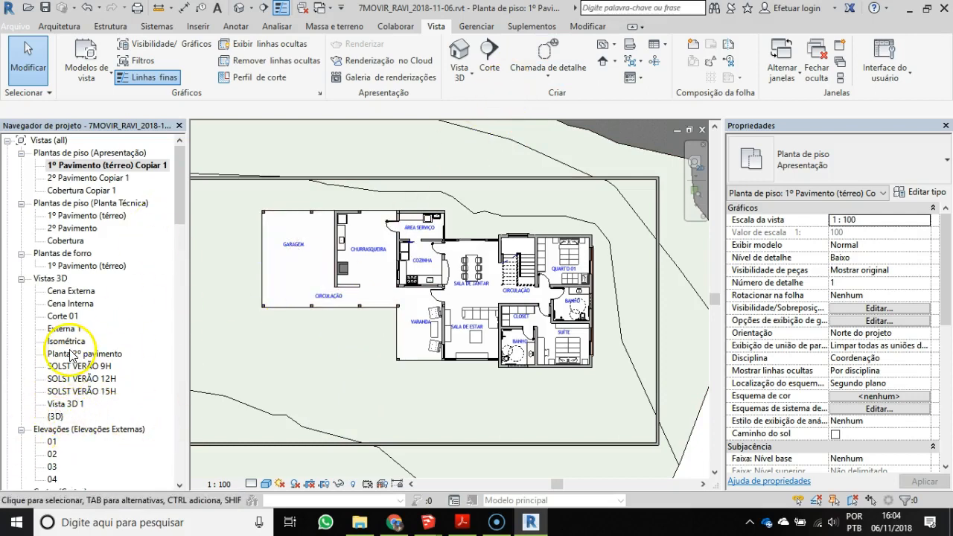
double_click(70, 404)
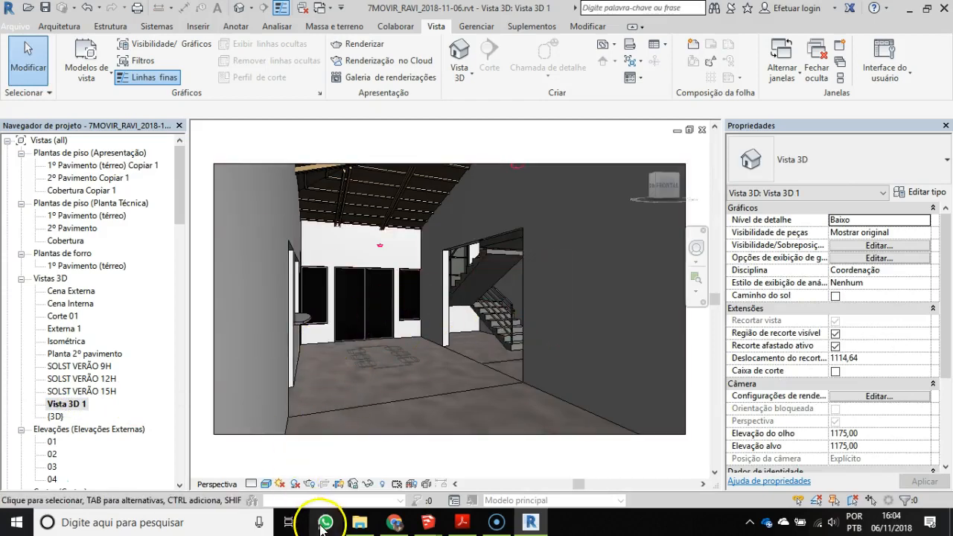
- Turn on shadows in the Vista 3D 1 view and open its sun settings
left_click(282, 485)
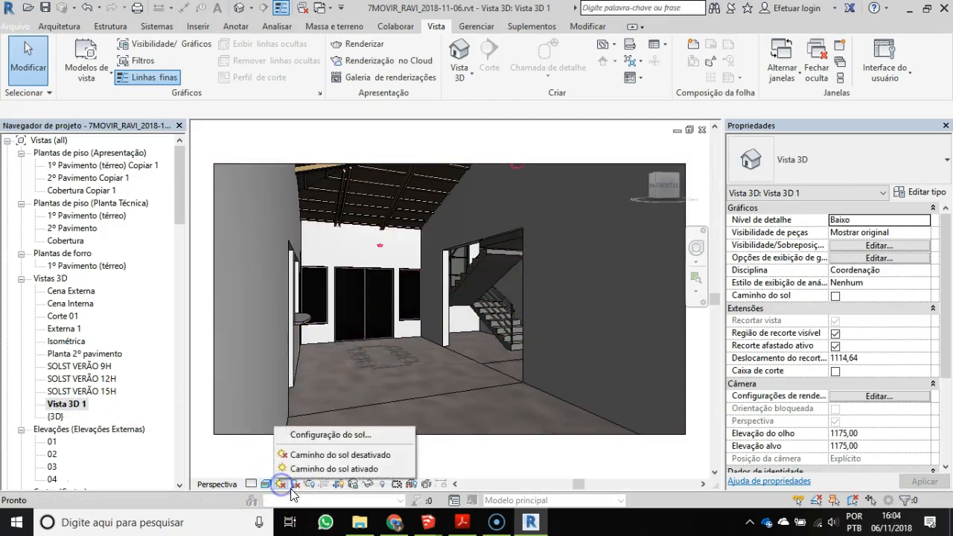
left_click(298, 485)
left_click(280, 484)
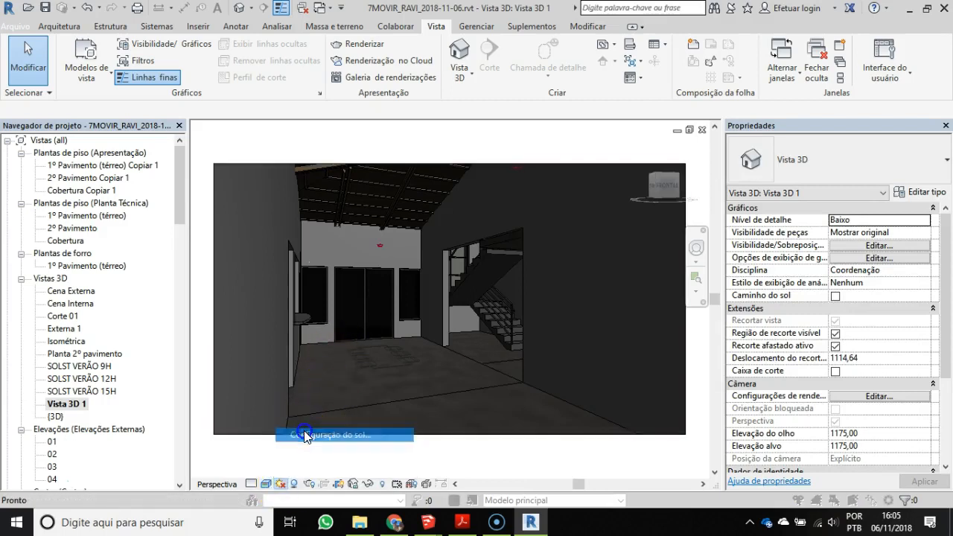
left_click(322, 435)
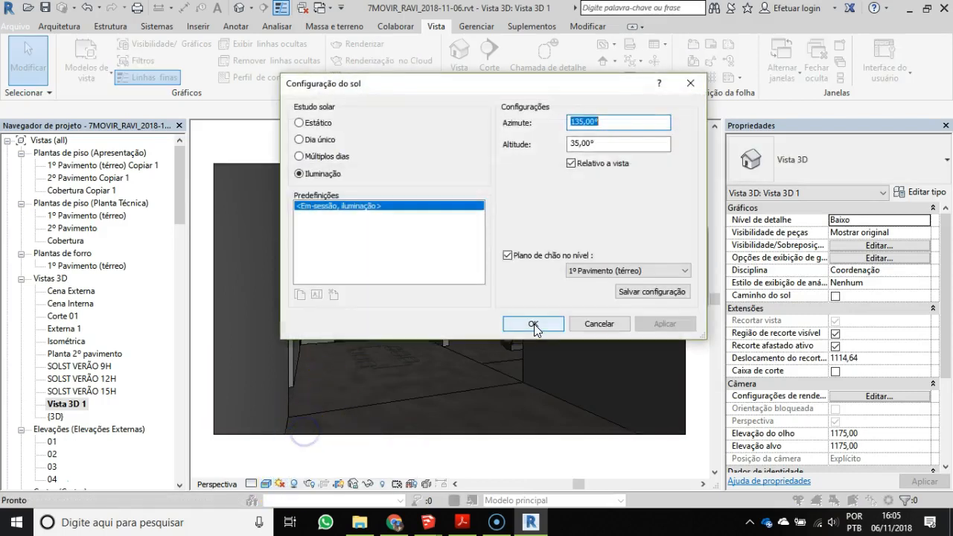
- Switch the solar study to Estático and duplicate the Solsticio Inverno 15h preset as Solsticio Inverno 12h
left_click(313, 124)
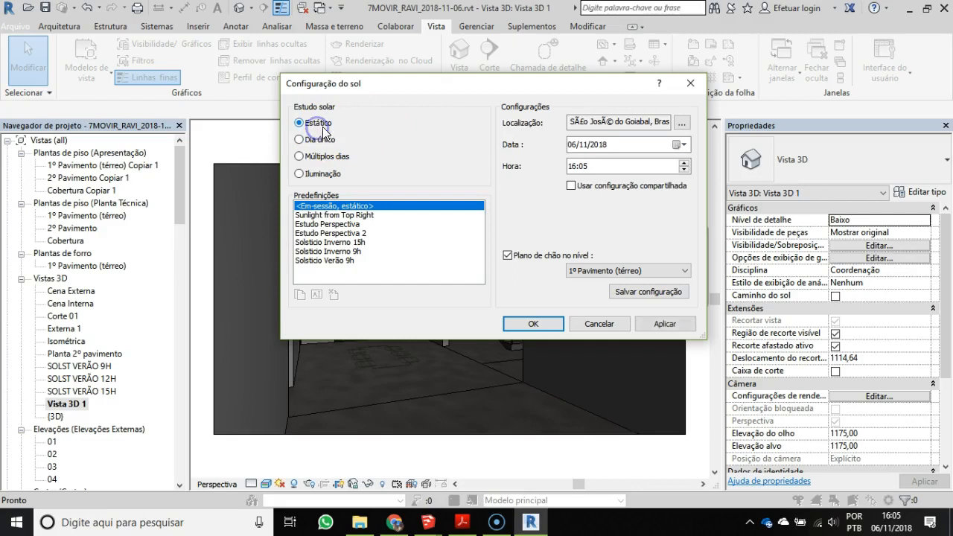
left_click(329, 243)
left_click(301, 295)
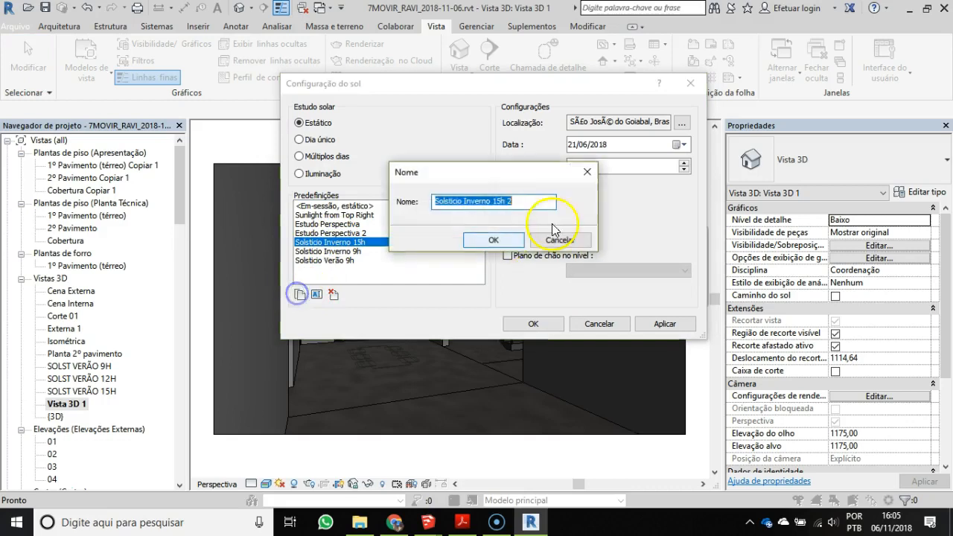
left_click_drag(496, 206, 605, 207)
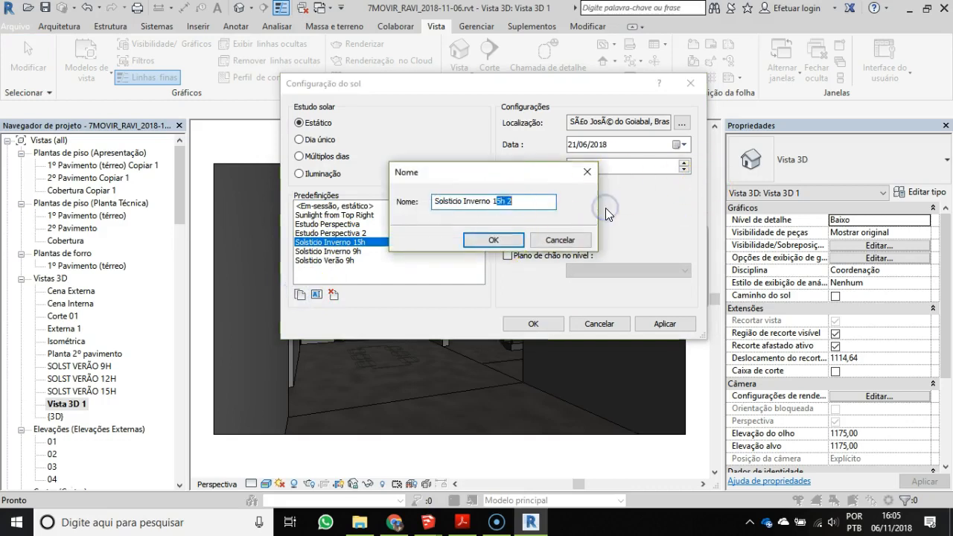
key("Return")
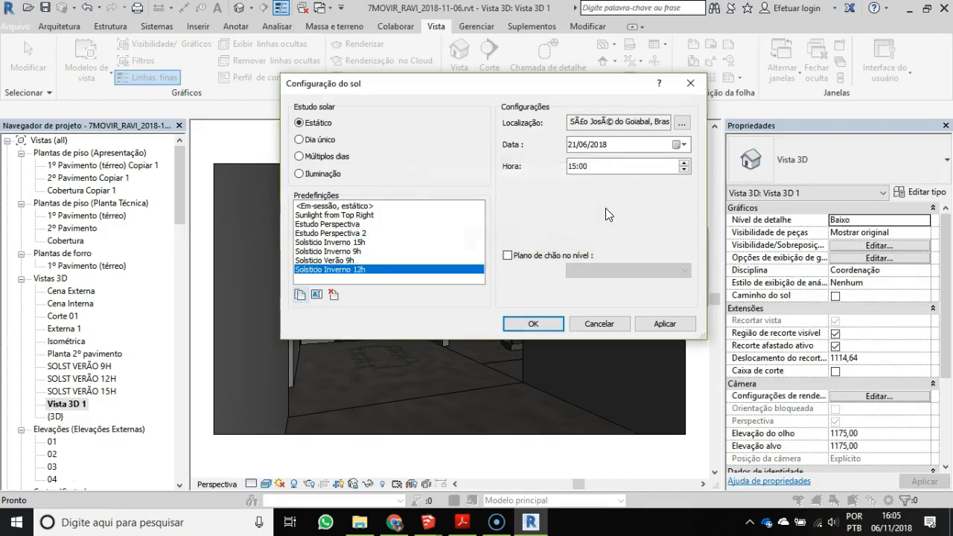
- Edit the hour of the Solsticio Inverno 12h preset and apply the sun settings to the view
left_click(572, 166)
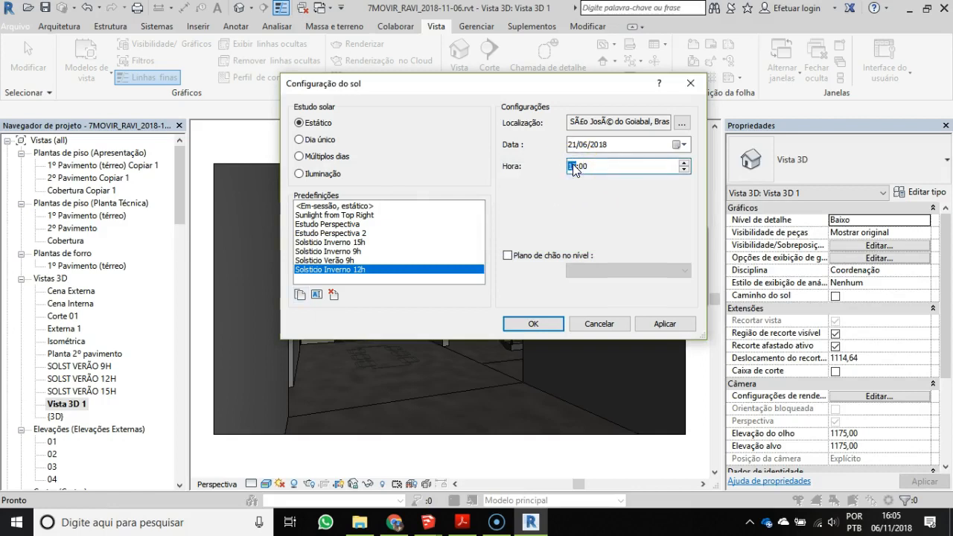
left_click(668, 325)
left_click(533, 325)
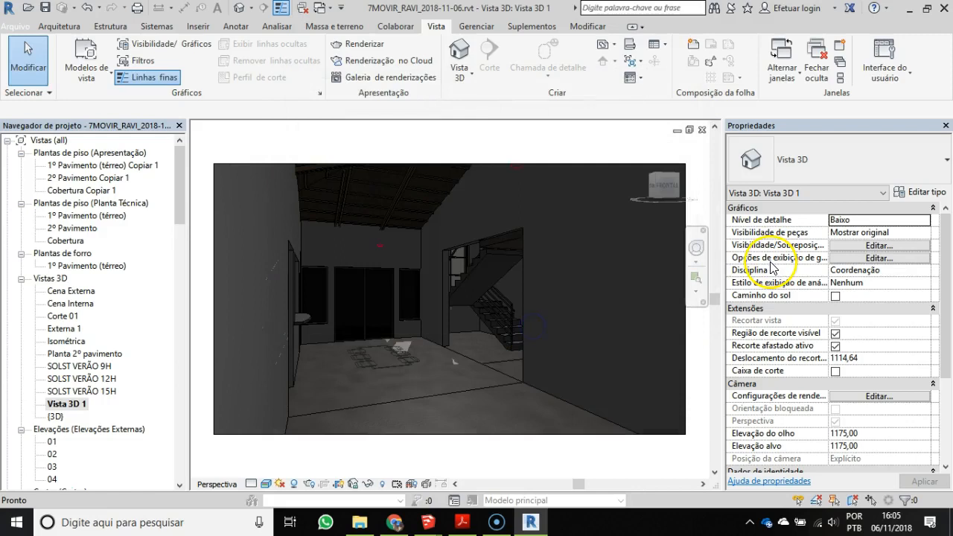
- Render the interior view with Ray Trace and save the stopped rendering in the project as Interna 1_1
left_click(266, 484)
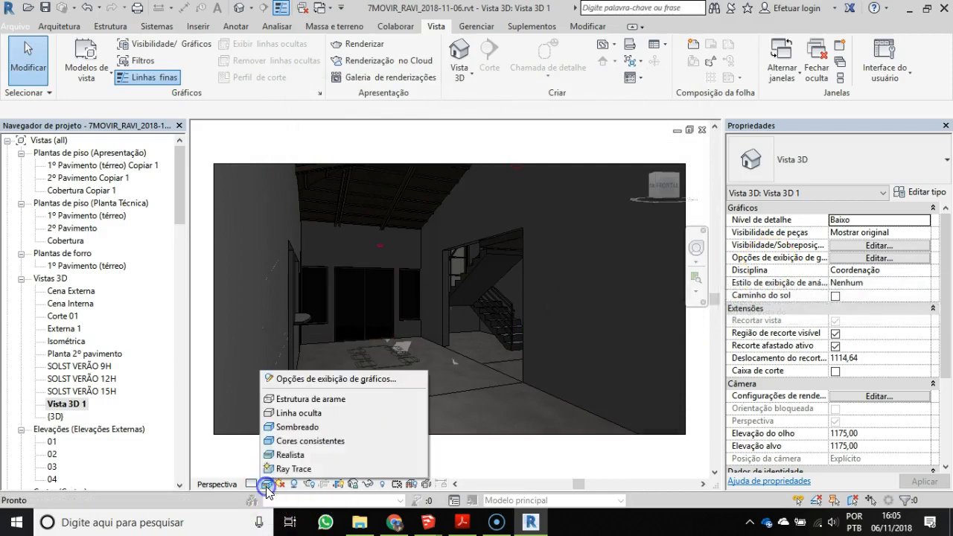
left_click(298, 470)
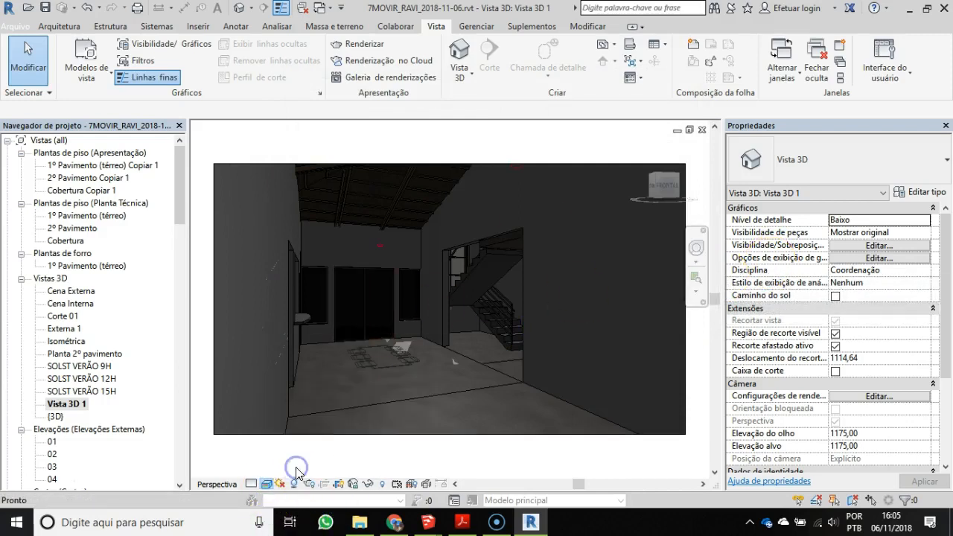
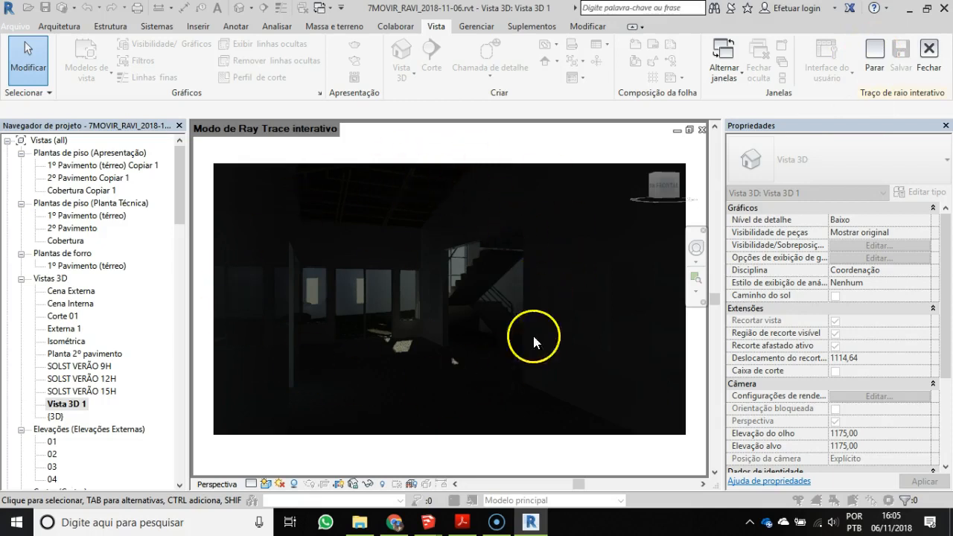
left_click(880, 54)
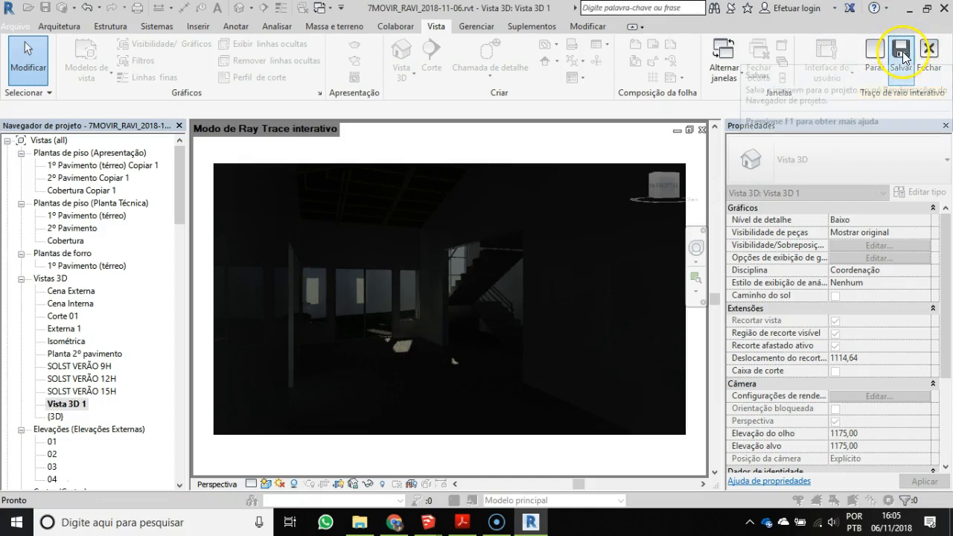
left_click(901, 49)
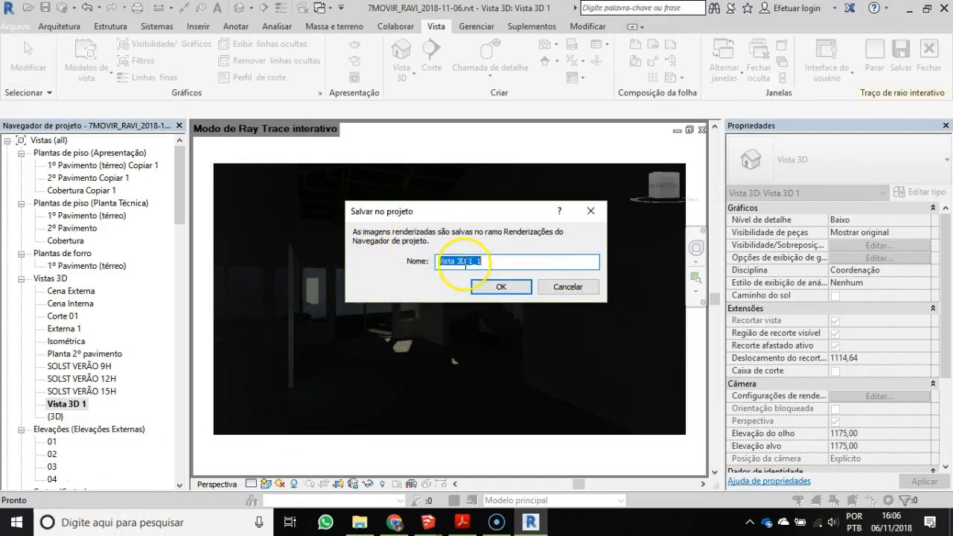
type("Intern")
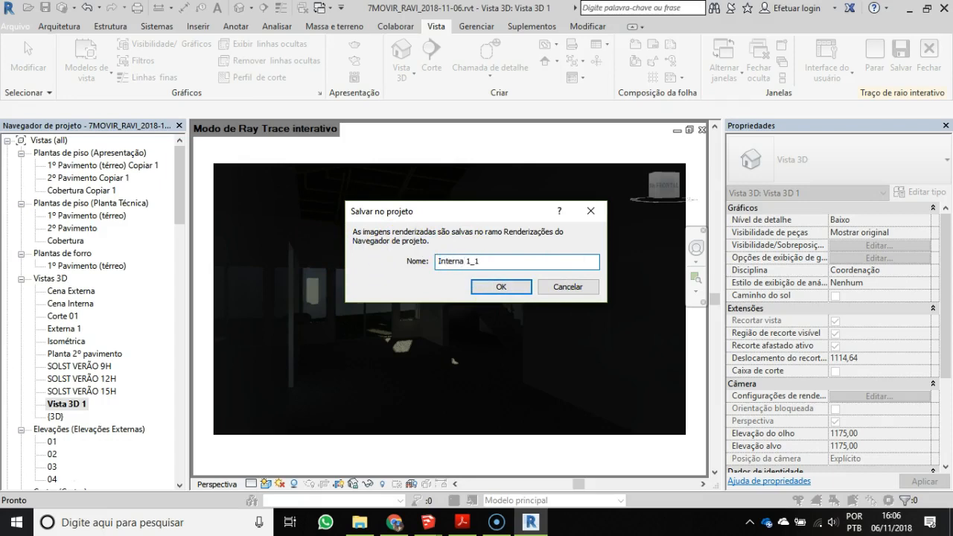
left_click(500, 287)
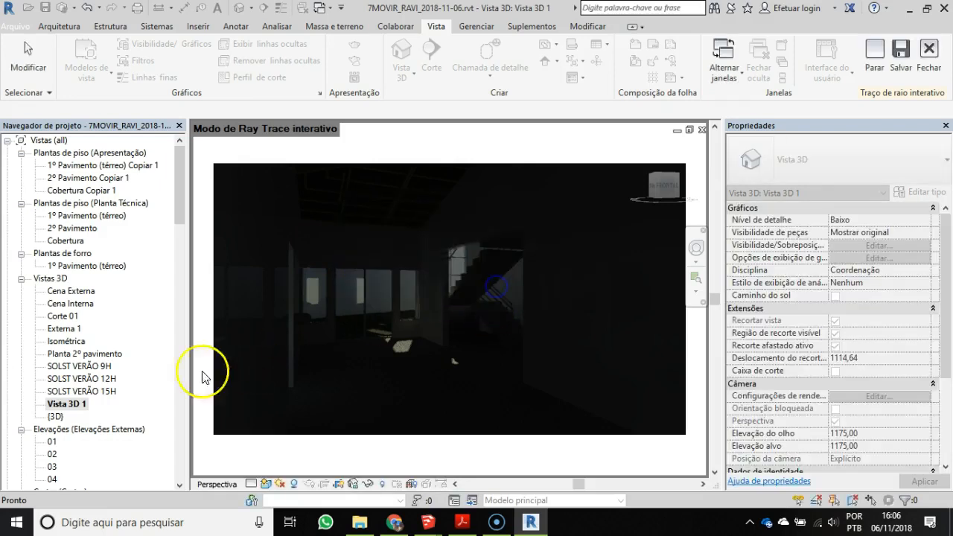
- Exit the interactive Ray Trace mode and rename the 3D view Vista 3D 1 as Interna 1
left_click(71, 406)
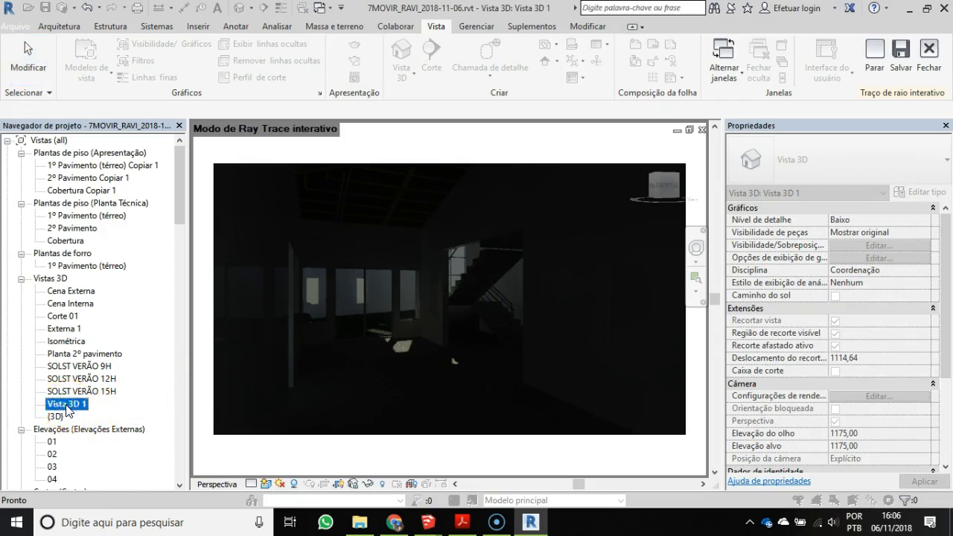
left_click(70, 406)
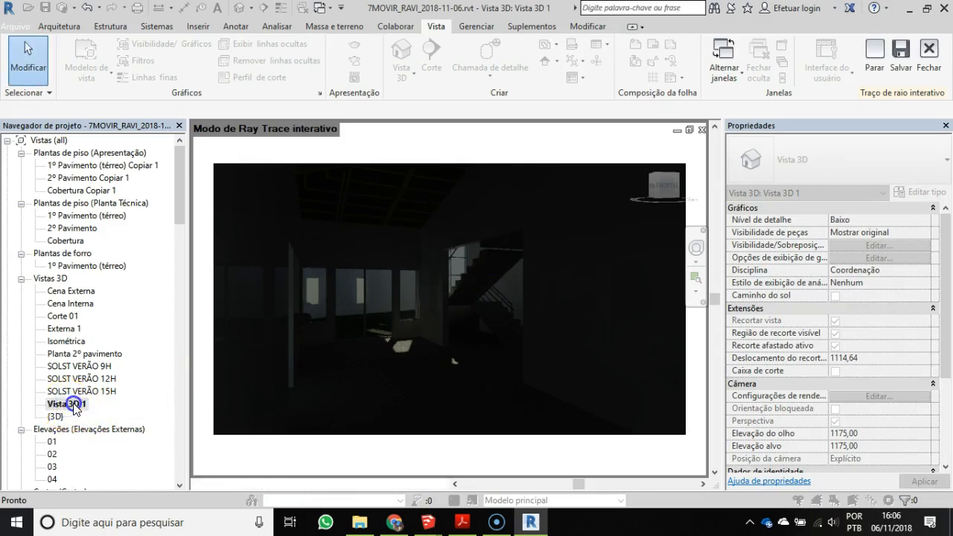
double_click(75, 406)
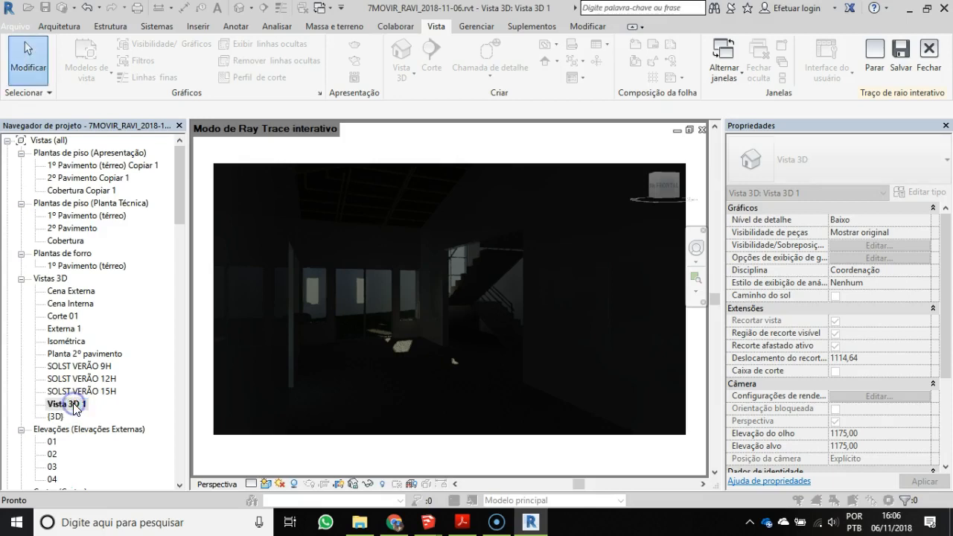
right_click(75, 406)
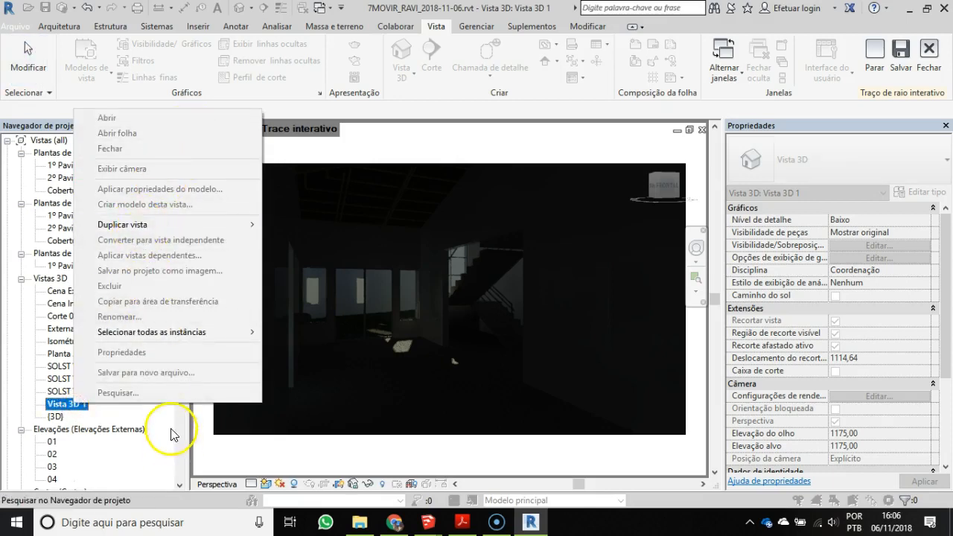
left_click(62, 408)
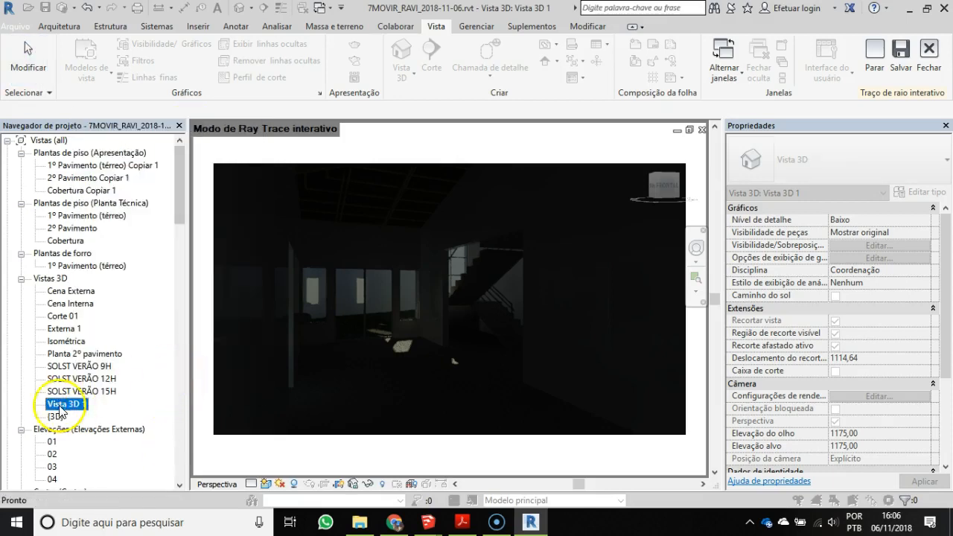
left_click(929, 49)
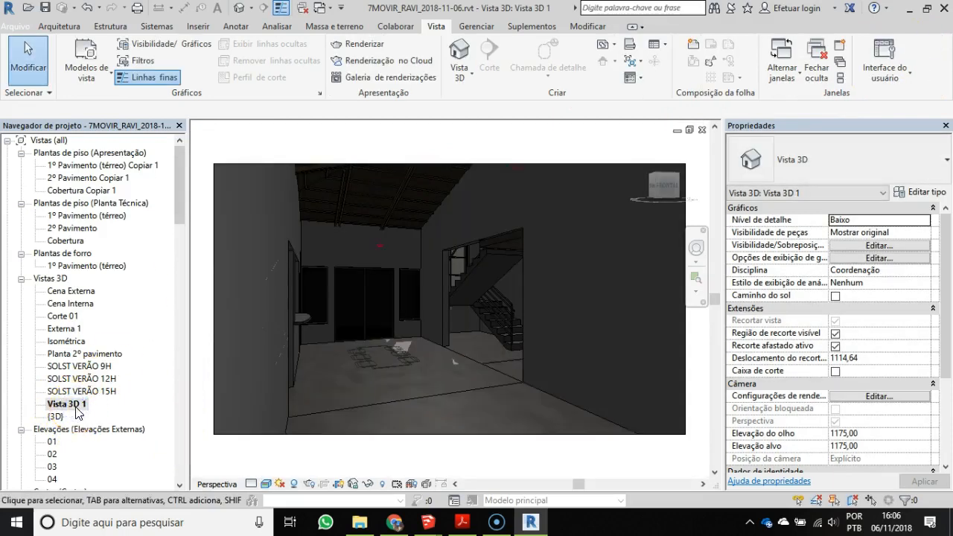
left_click(74, 406)
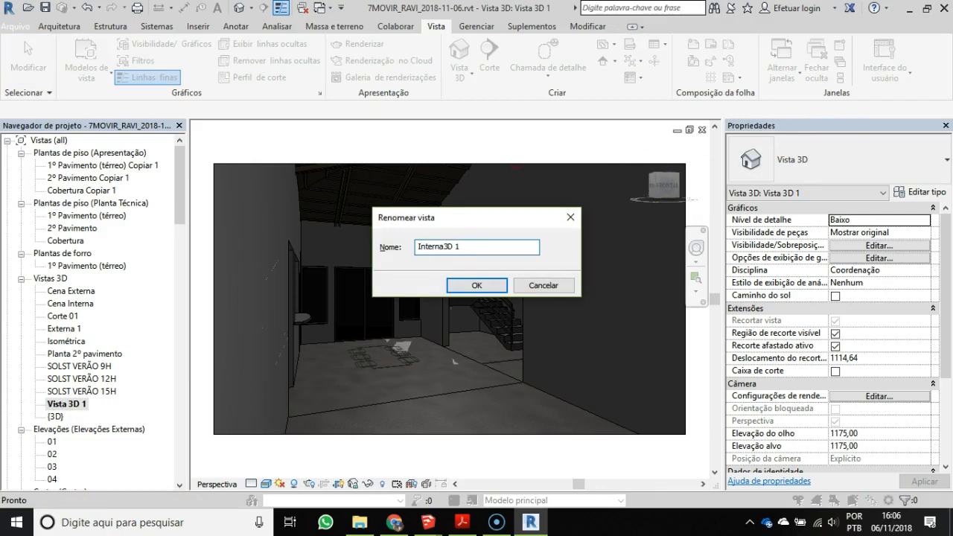
key("Return")
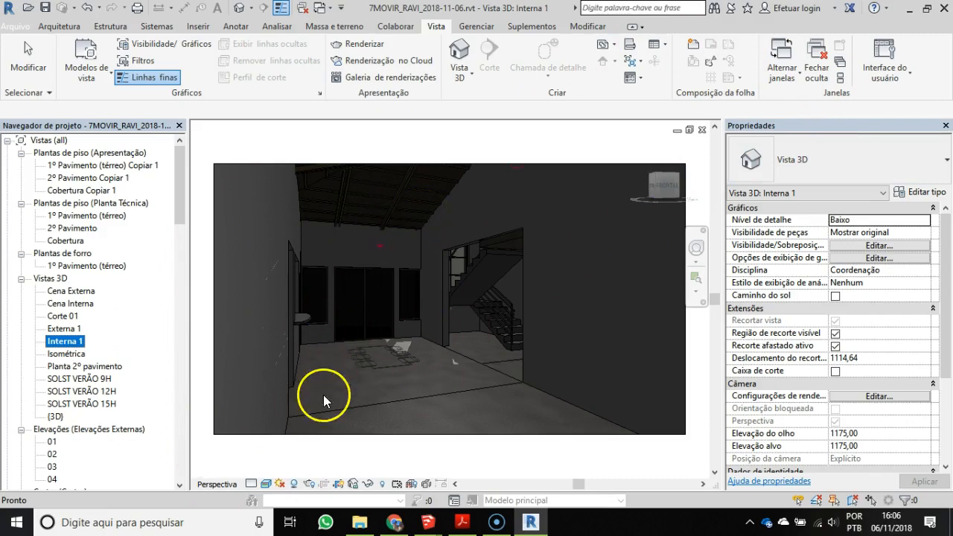
left_click(267, 484)
left_click(286, 469)
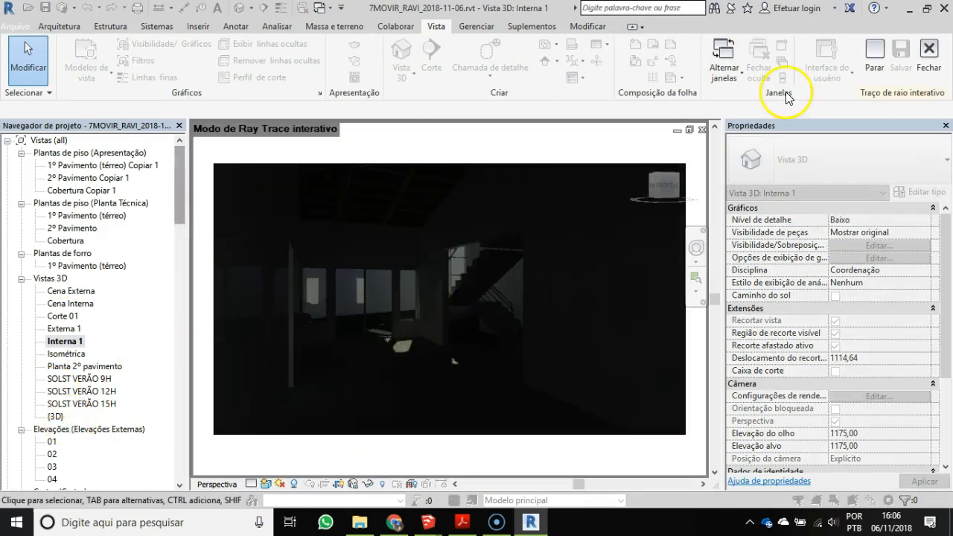
left_click(876, 56)
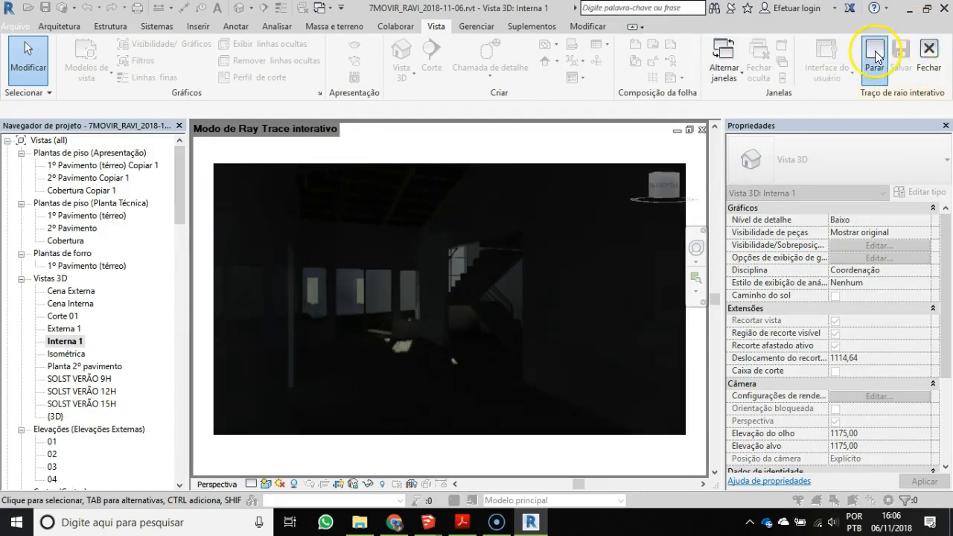
left_click(928, 52)
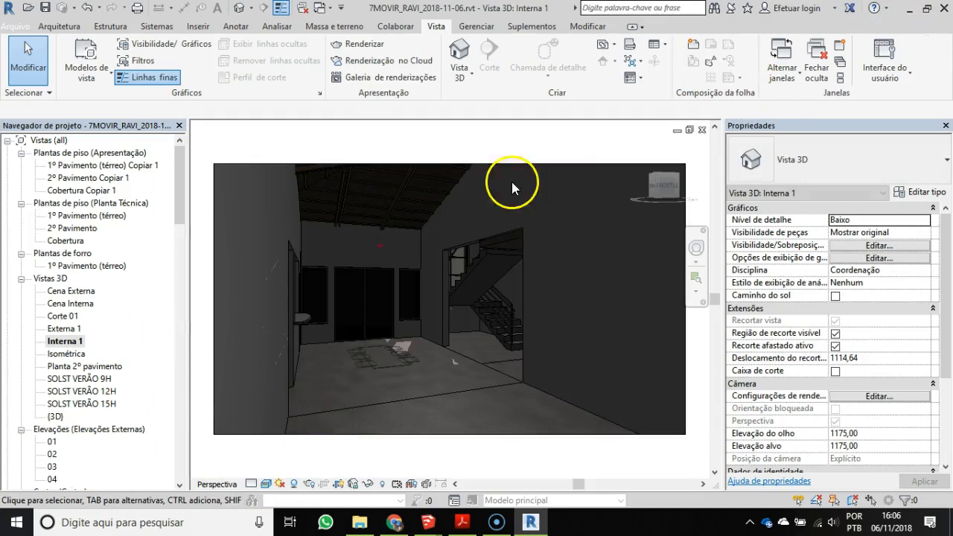
- Open the saved rendering Interna 1_1 to check it and return to the sheet APR06 - Perspectivas
left_click_drag(178, 186, 177, 251)
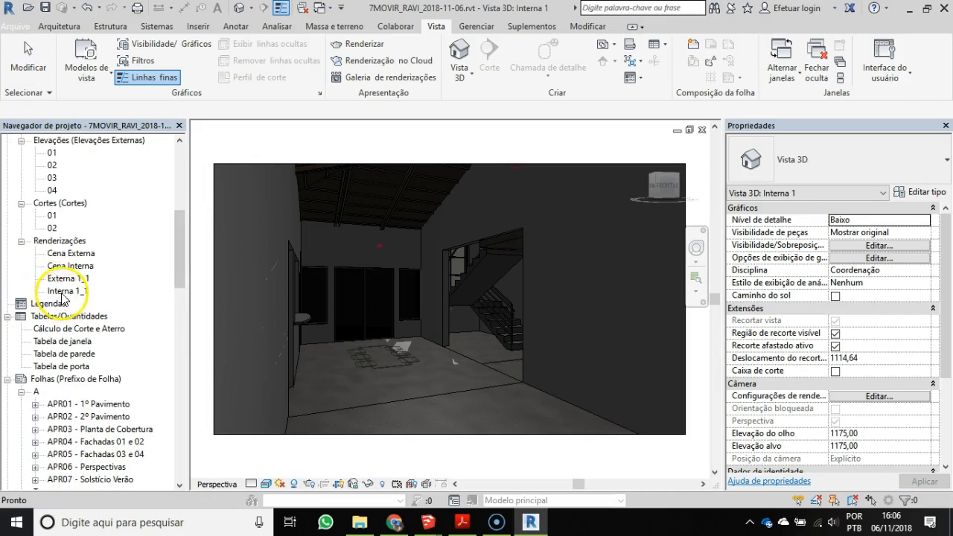
double_click(65, 291)
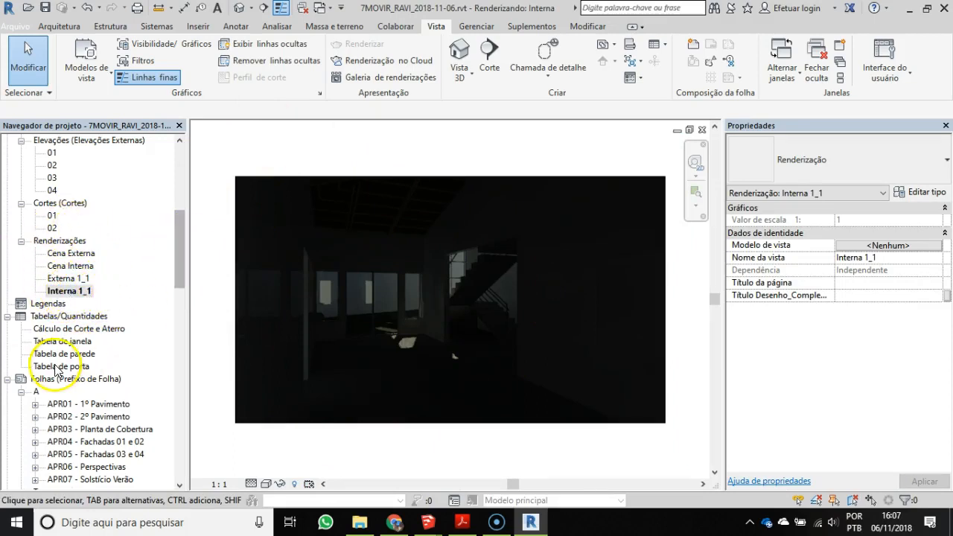
left_click_drag(182, 267, 183, 302)
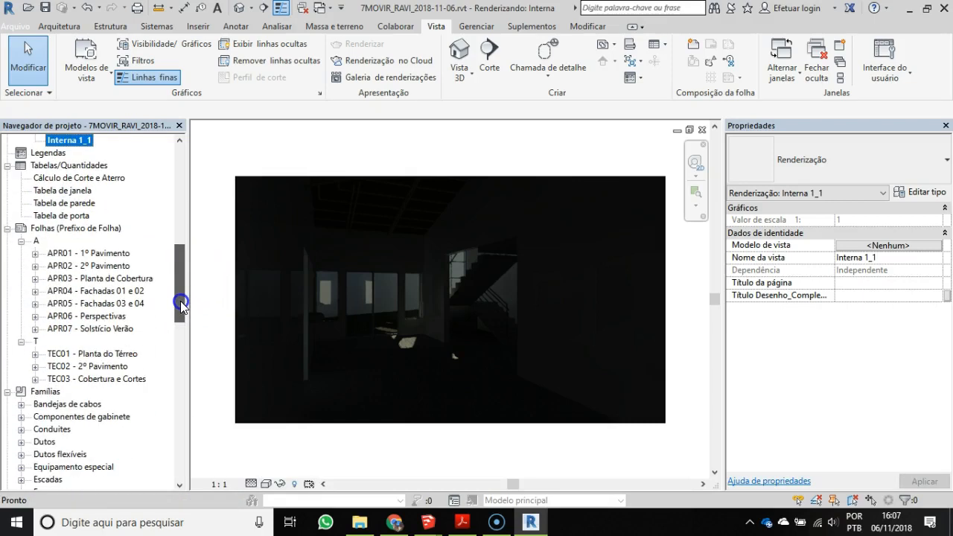
double_click(99, 329)
double_click(90, 317)
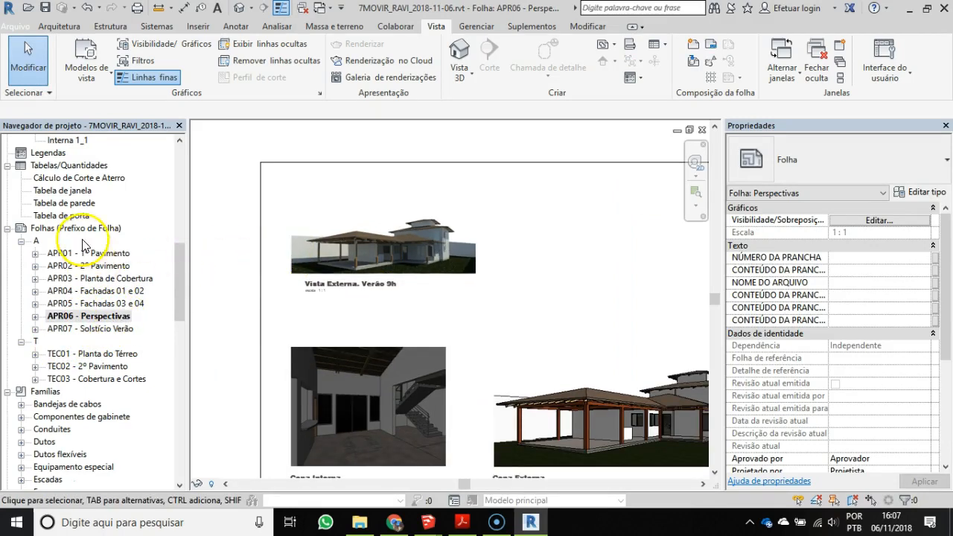
- Place the Interna 1_1 rendering on the sheet above Cena Externa and set its viewport type to TÍTULO APRESENTAÇÃO
left_click_drag(181, 253, 181, 207)
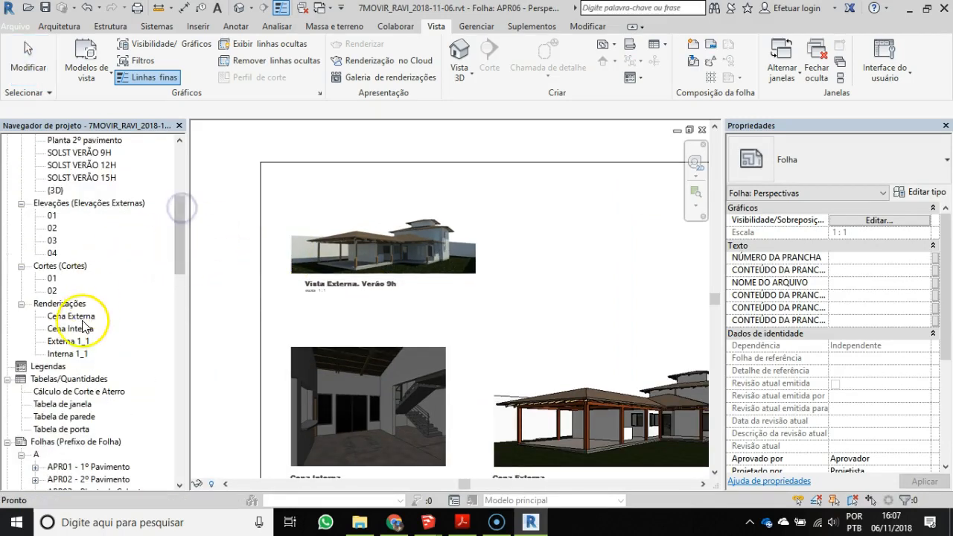
left_click_drag(68, 354, 604, 267)
scroll(484, 275, "down", 2)
middle_click_drag(458, 283, 417, 280)
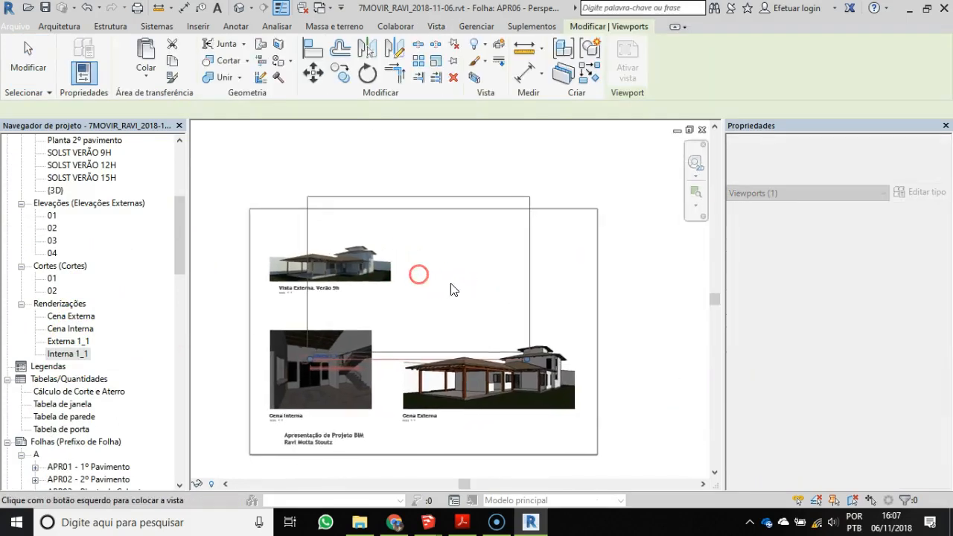
left_click(519, 248)
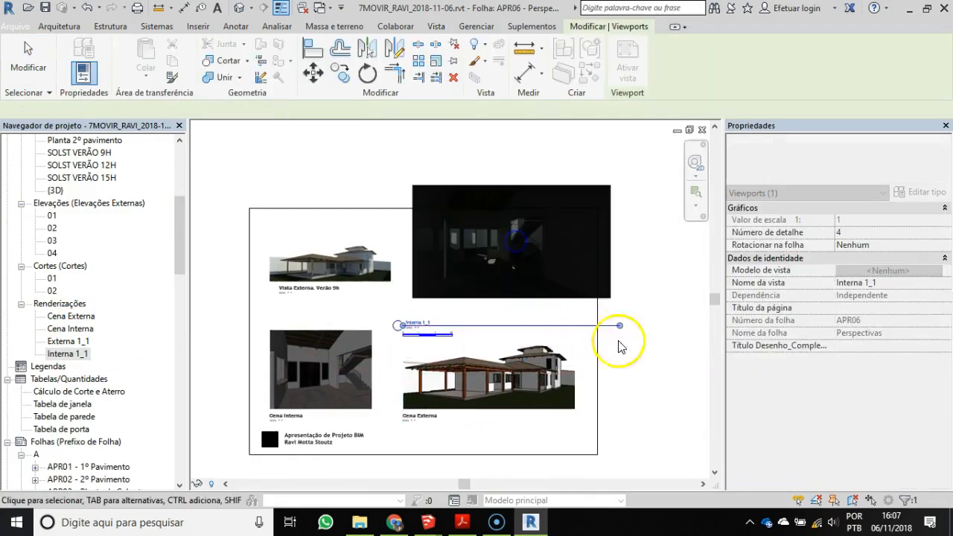
left_click(838, 170)
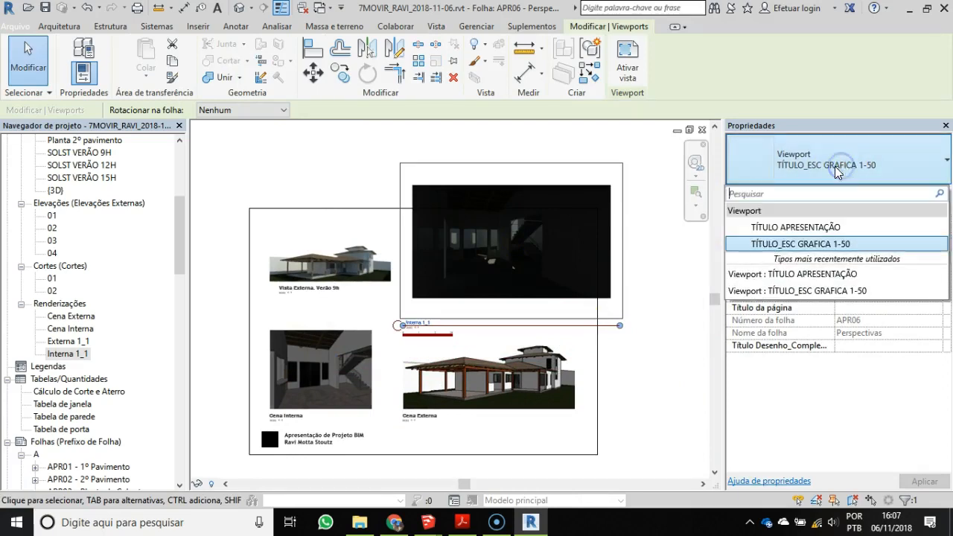
left_click(805, 227)
scroll(426, 334, "up", 2)
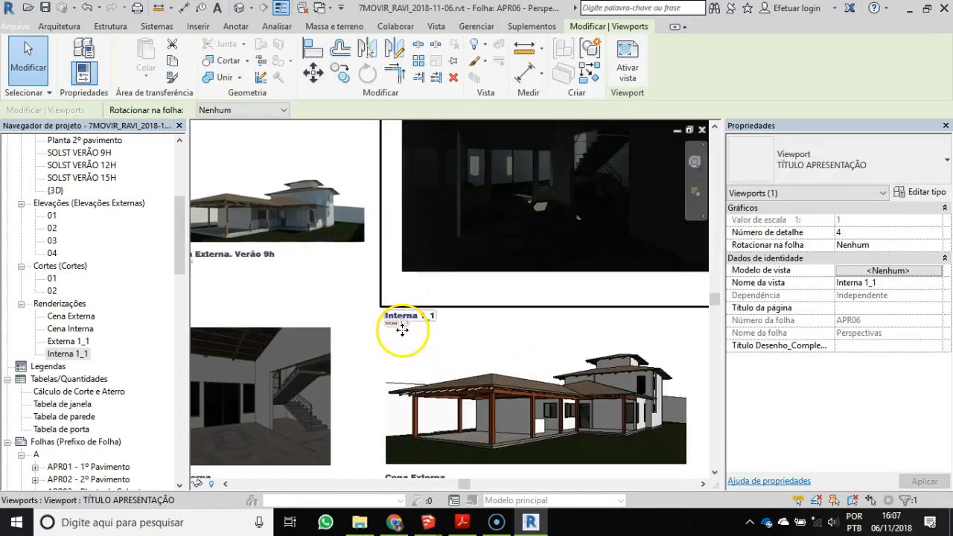
scroll(548, 235, "down", 1)
middle_click_drag(500, 270, 423, 303)
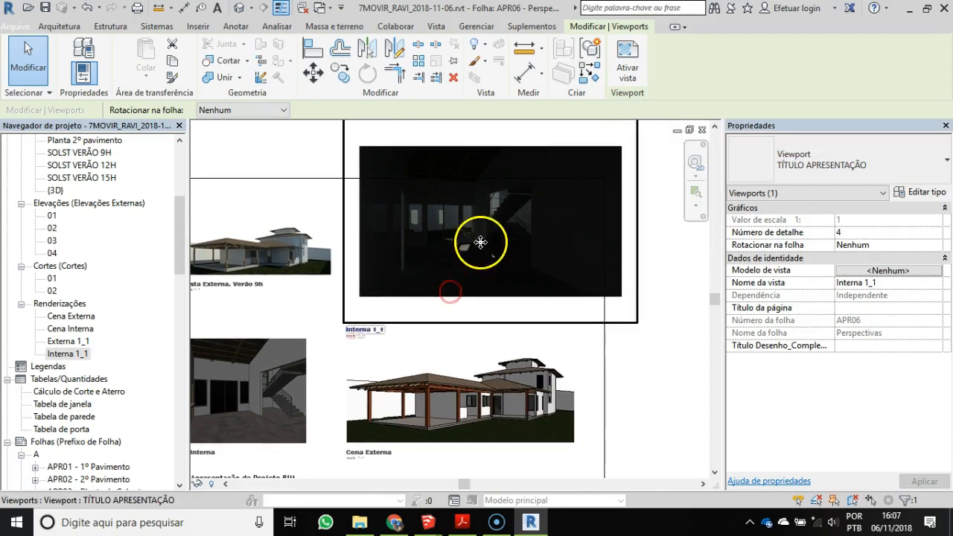
- Activate the Interna 1_1 viewport, shrink its image to about 16.29 by 11.24, reposition it inside the sheet border and deactivate the viewport
double_click(483, 237)
scroll(471, 257, "down", 1)
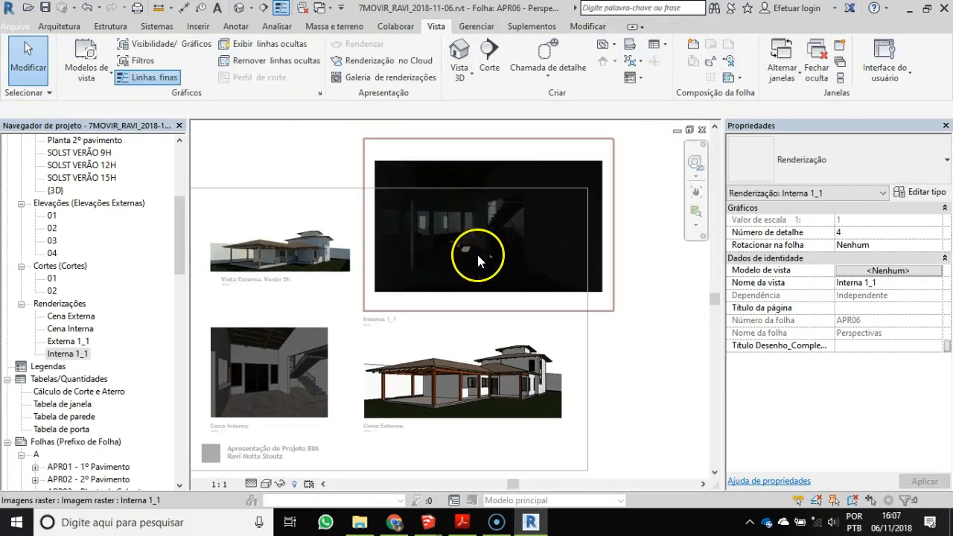
left_click(487, 237)
left_click_drag(614, 311, 518, 246)
left_click_drag(451, 178, 488, 295)
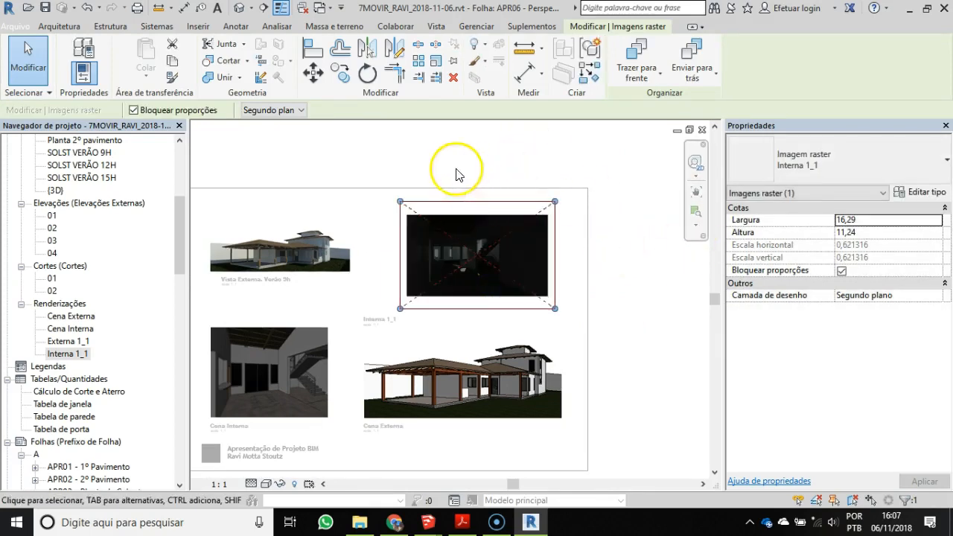
double_click(457, 170)
- Move the Interna 1_1 title directly beneath its image and set its title on the sheet to Cena Interna. Verão 12h
scroll(392, 325, "up", 1)
left_click_drag(365, 318, 431, 299)
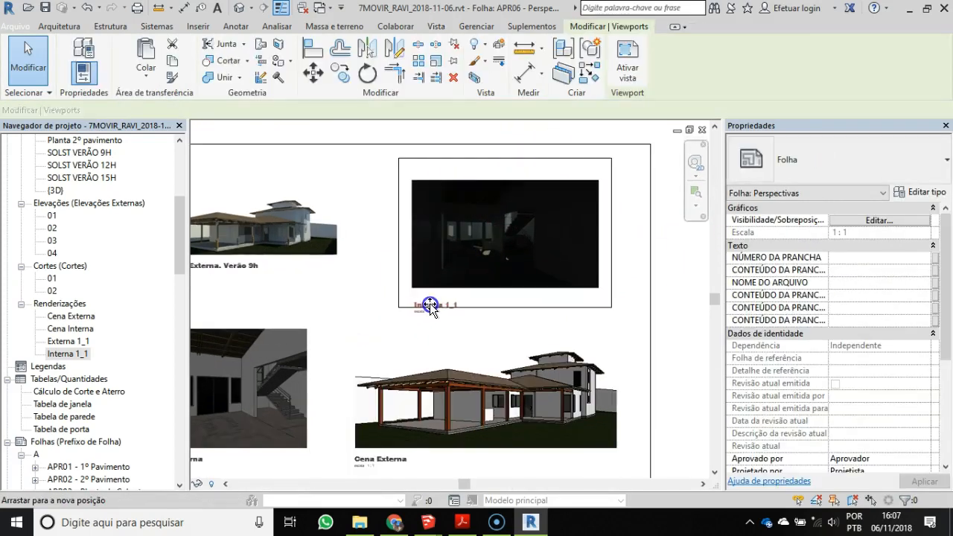
scroll(446, 313, "up", 3)
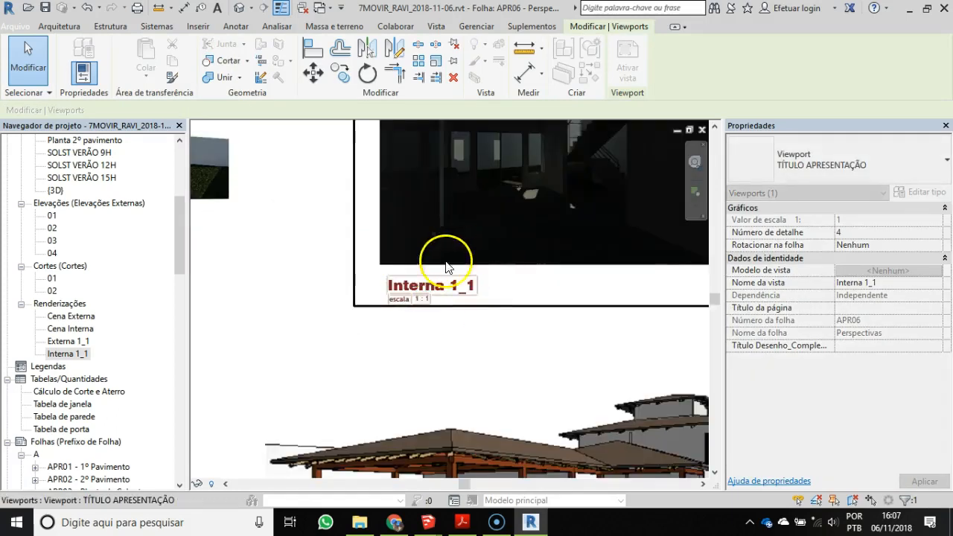
left_click(857, 308)
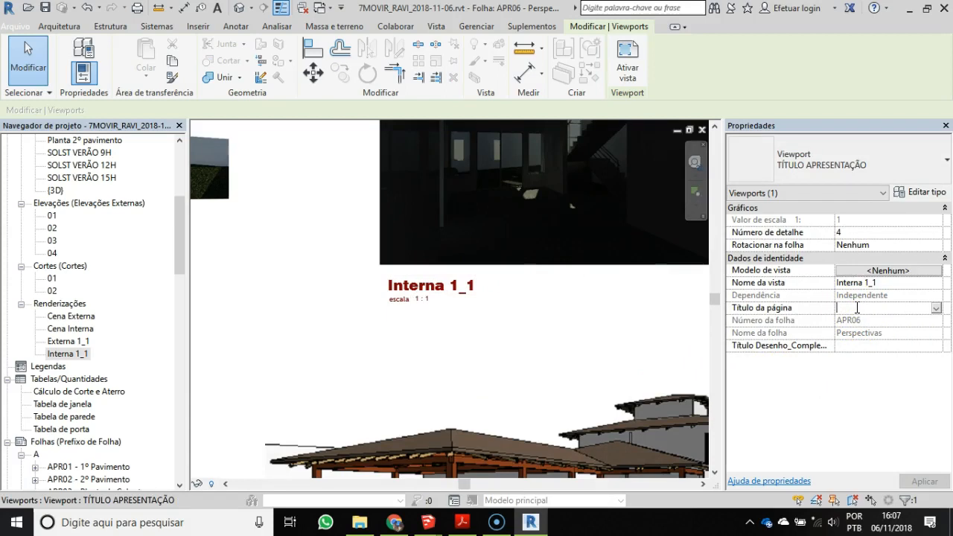
type("Cena Interna. Verão 12h")
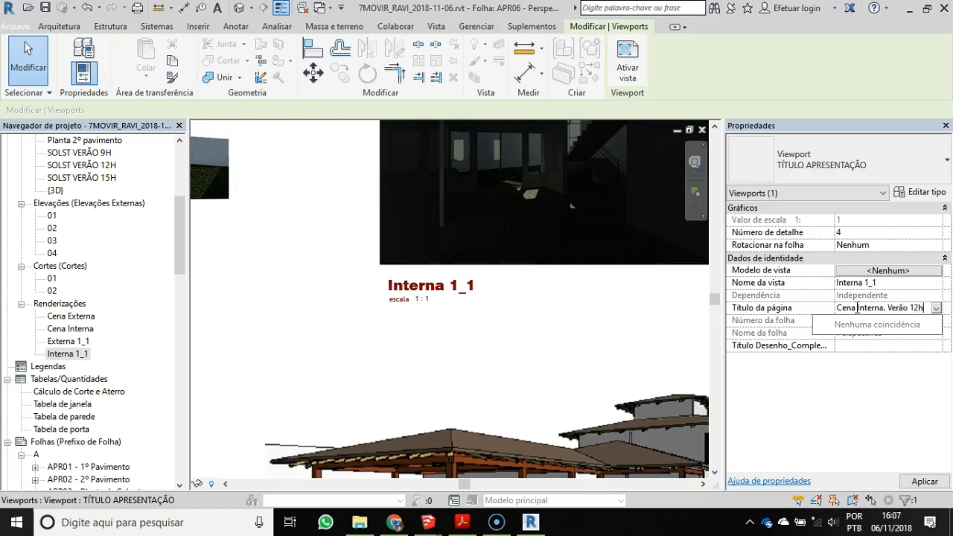
key("Return")
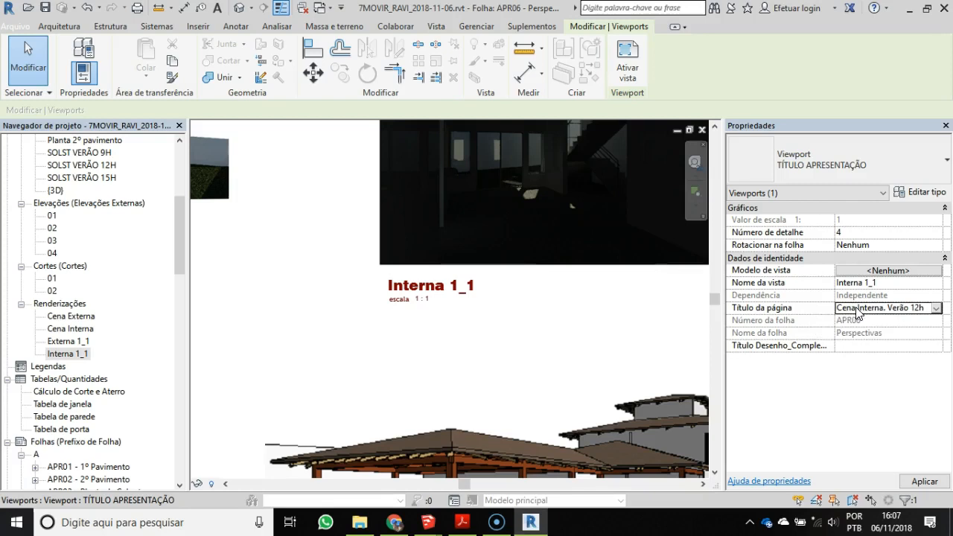
scroll(357, 335, "down", 5)
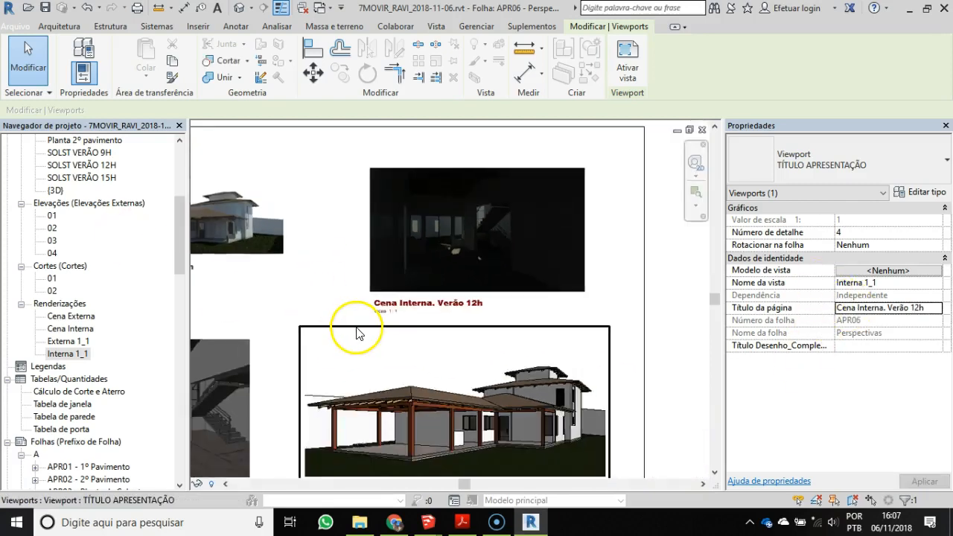
scroll(533, 311, "up", 2)
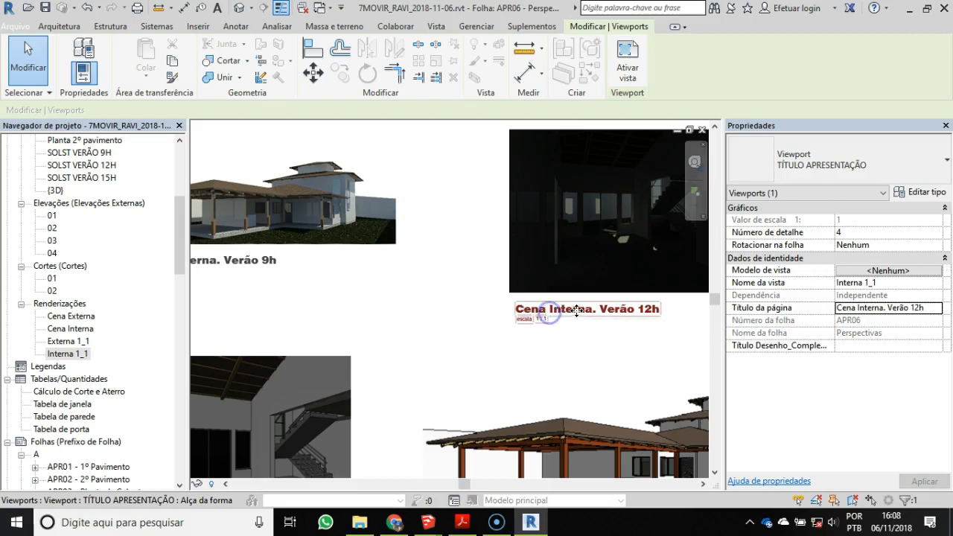
key("Escape")
left_click(581, 270)
left_click(578, 225)
left_click(567, 371)
double_click(564, 362)
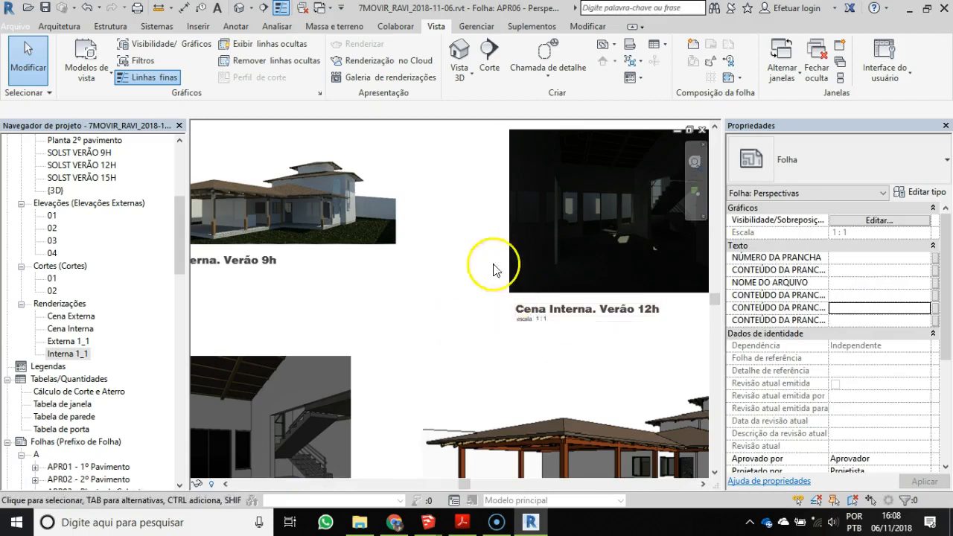
- Change the interior rendering's title on the sheet to Vista Interna. Verão 12h
left_click(549, 313)
left_click(561, 306)
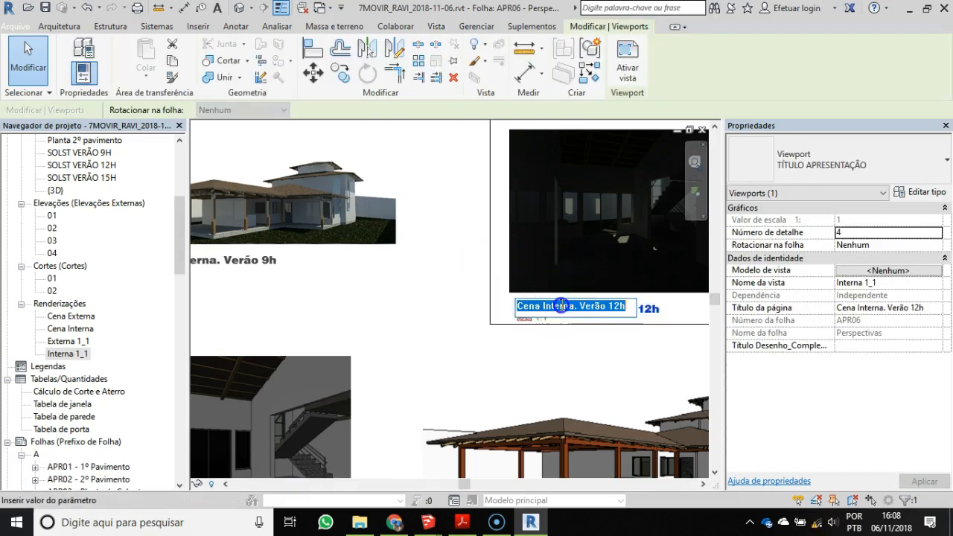
left_click_drag(543, 302, 385, 293)
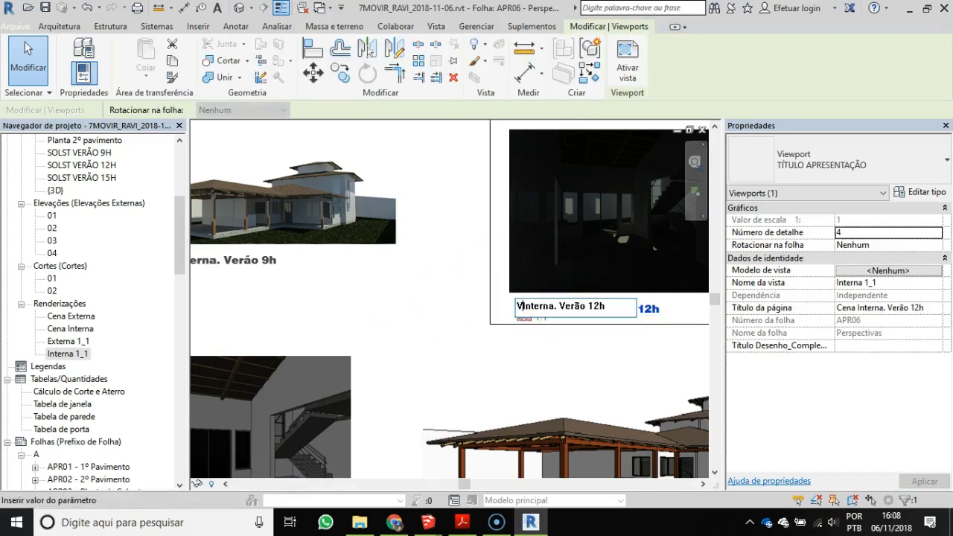
type("Vista")
key("Return")
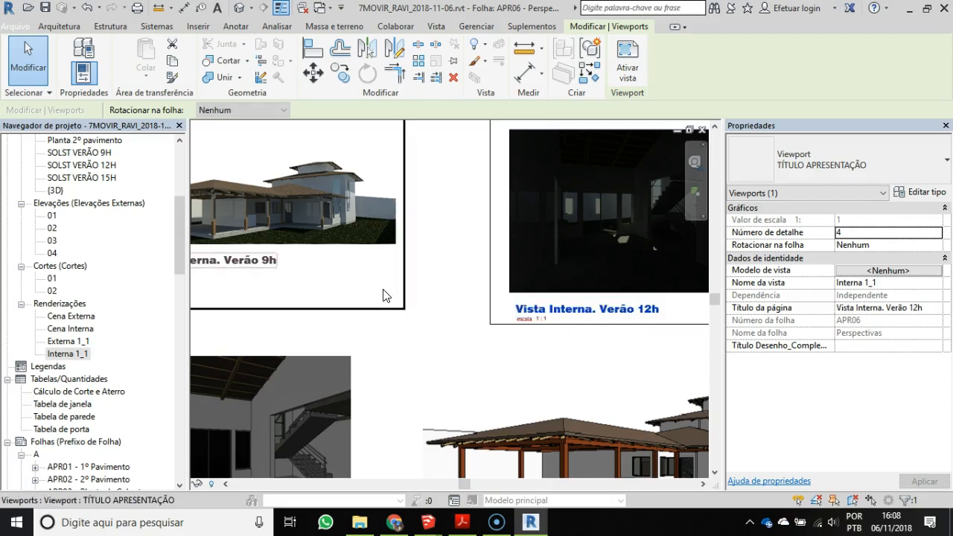
scroll(619, 328, "down", 2)
scroll(566, 332, "down", 3)
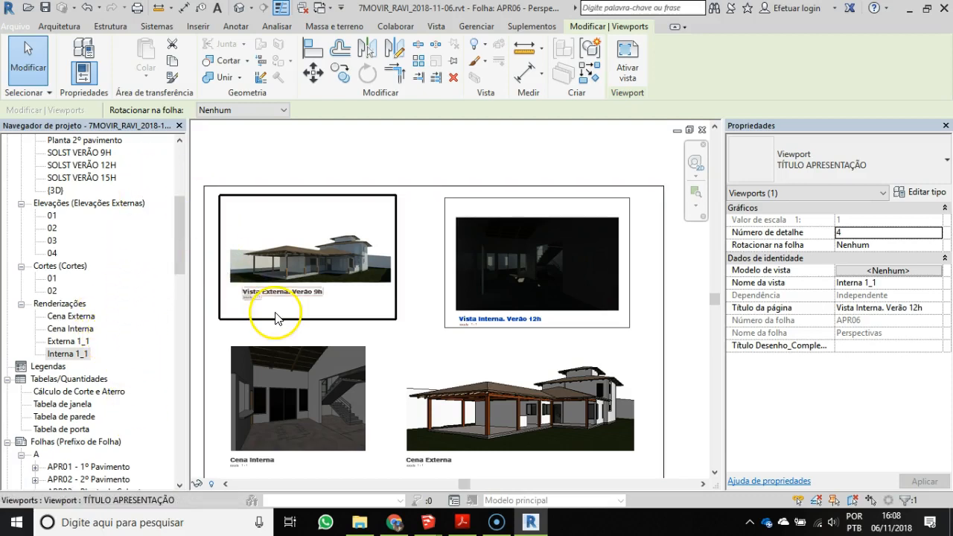
- Open the rendering settings of 3D view Externa 1 and set Rascunho quality with printer resolution at 150 DPI
left_click_drag(183, 229, 183, 195)
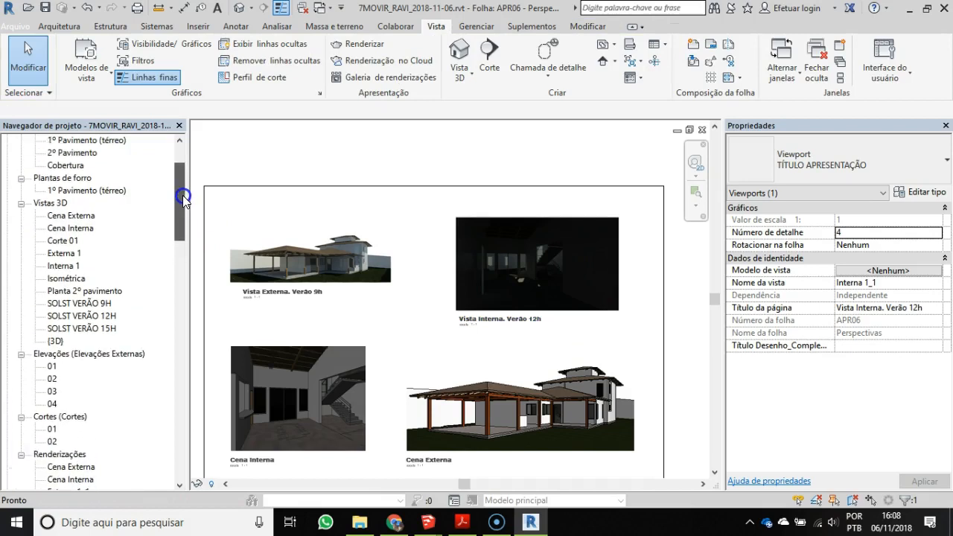
double_click(63, 254)
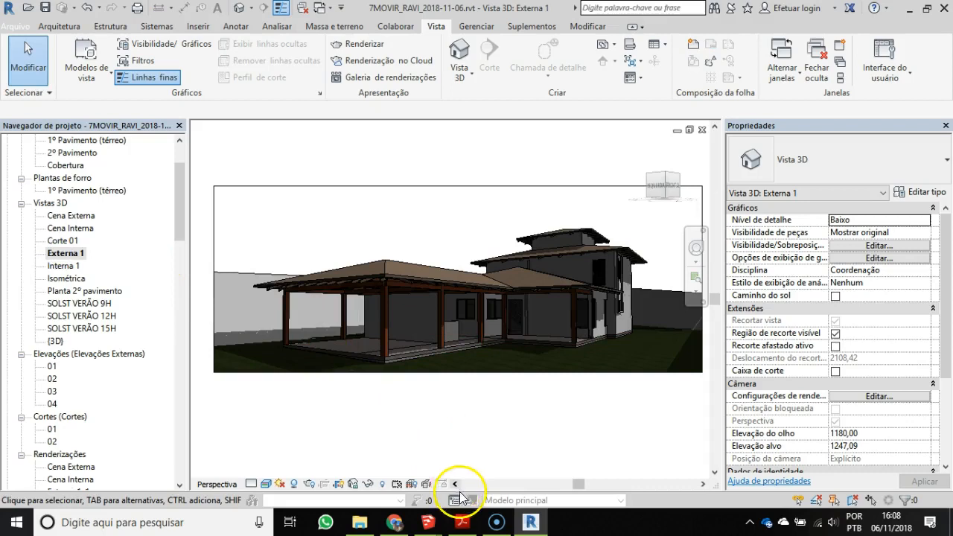
left_click(309, 484)
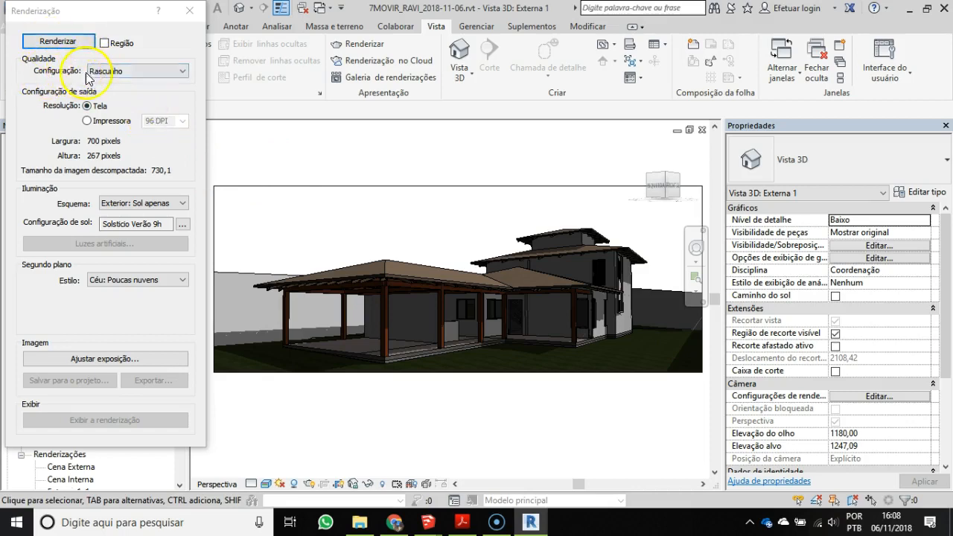
left_click(161, 72)
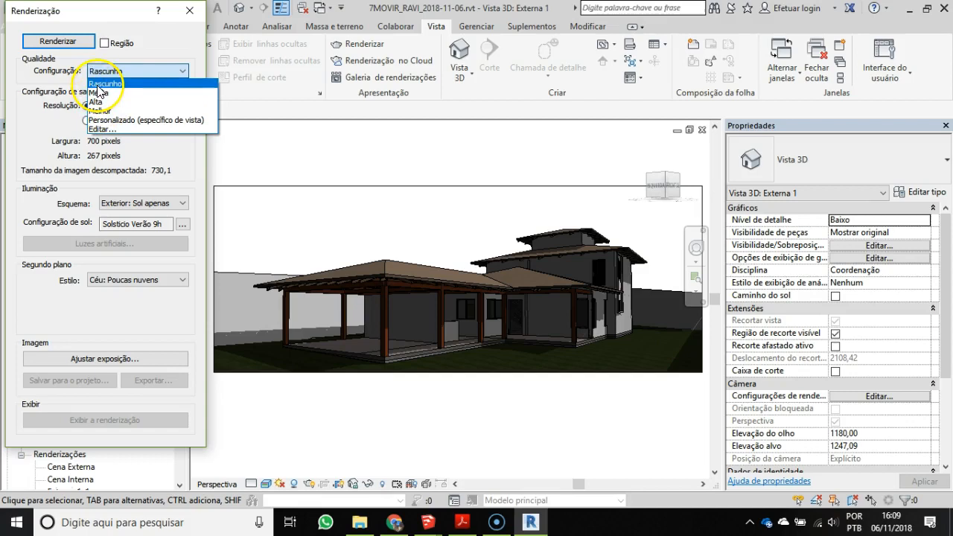
left_click(107, 85)
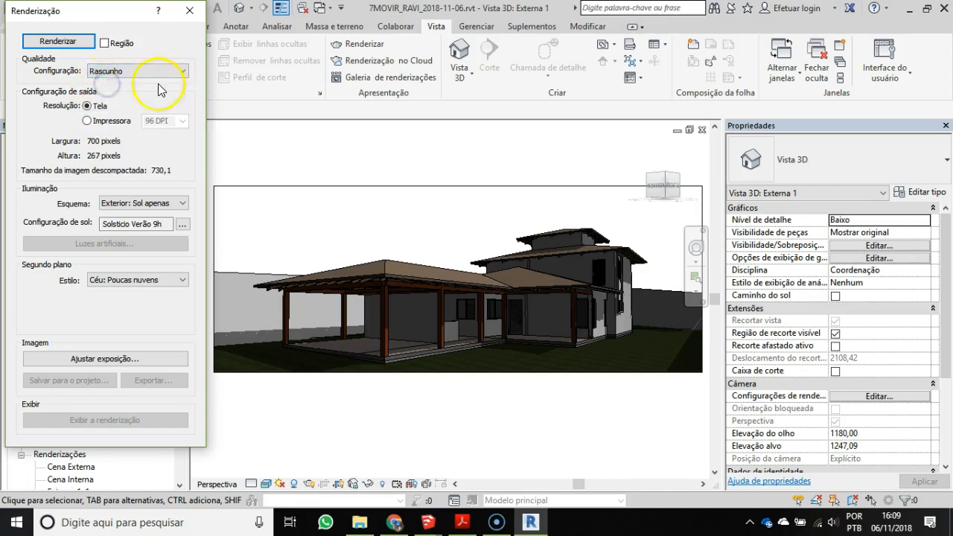
left_click(88, 121)
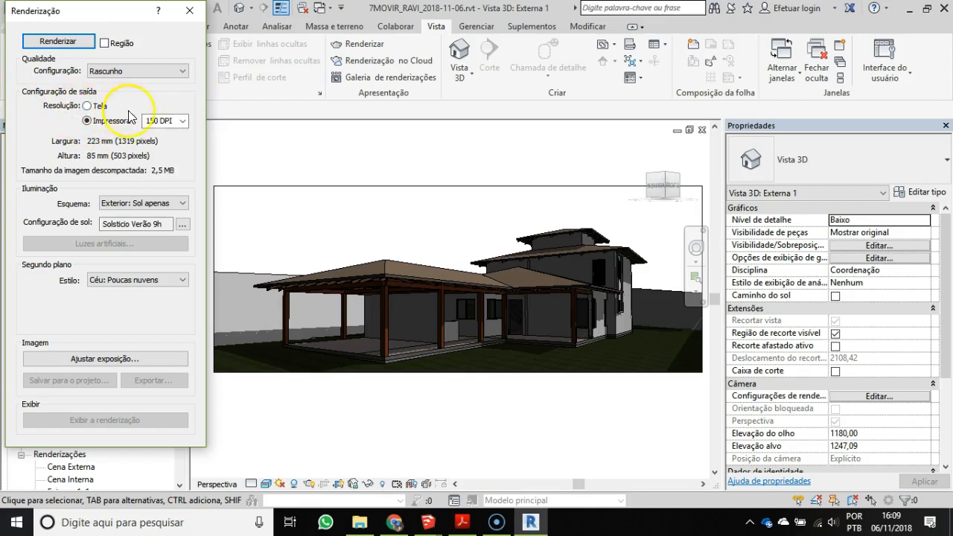
left_click(183, 122)
left_click(184, 122)
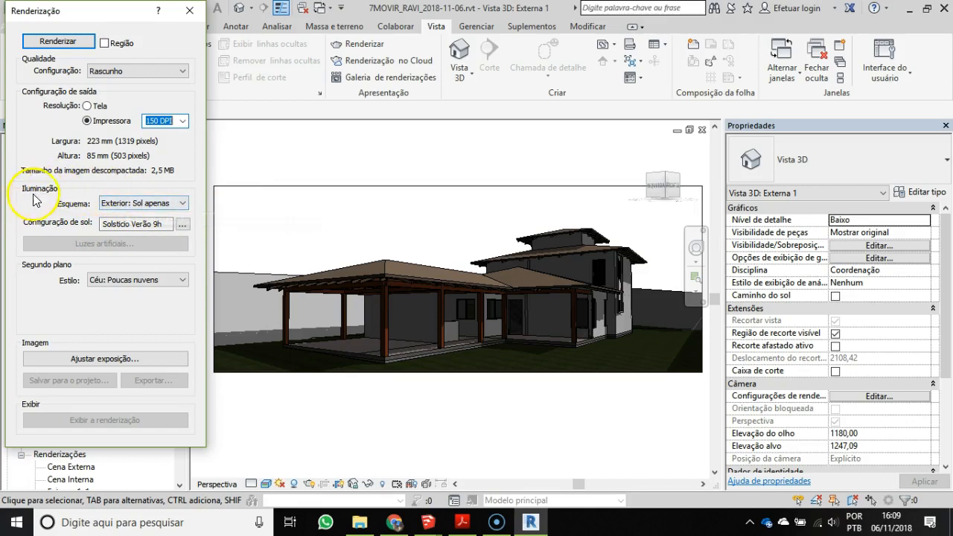
- Set the rendering's lighting to Exterior: Sol apenas with the Solsticio Verão 9h sun and the background to Céu: Poucas nuvens
left_click(184, 203)
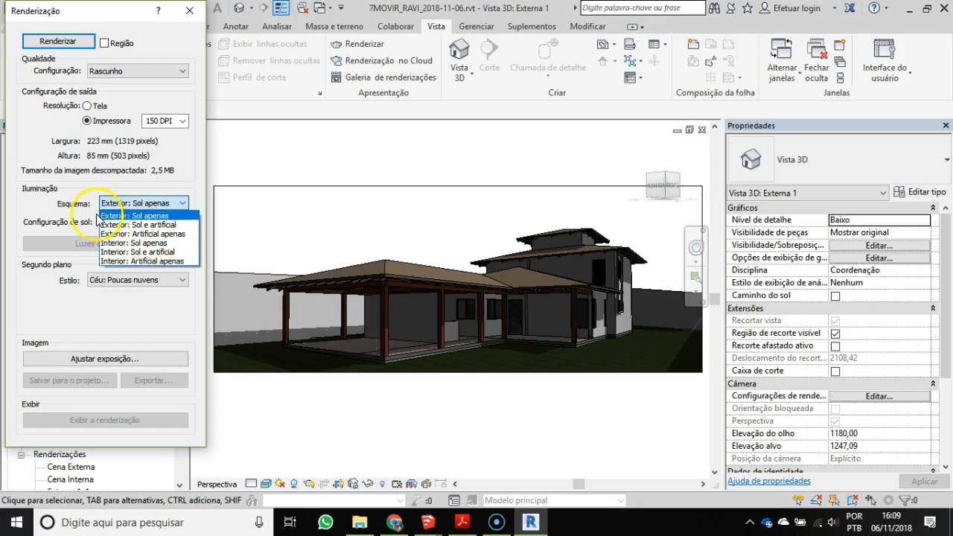
left_click(142, 216)
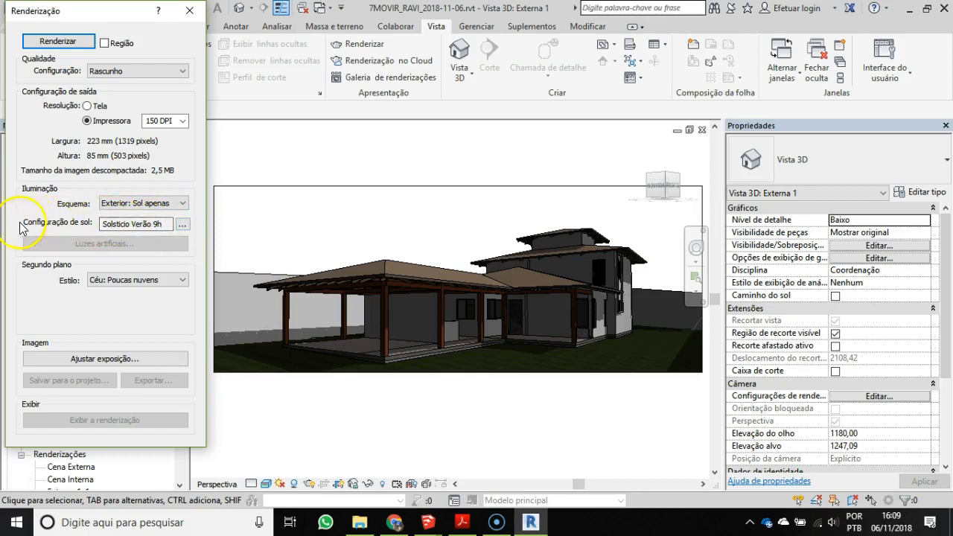
left_click(181, 225)
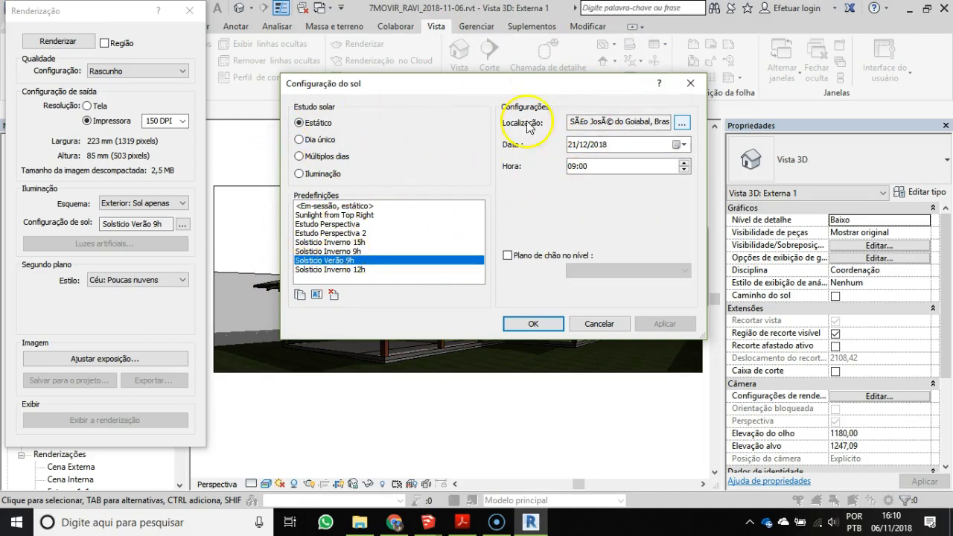
left_click(532, 324)
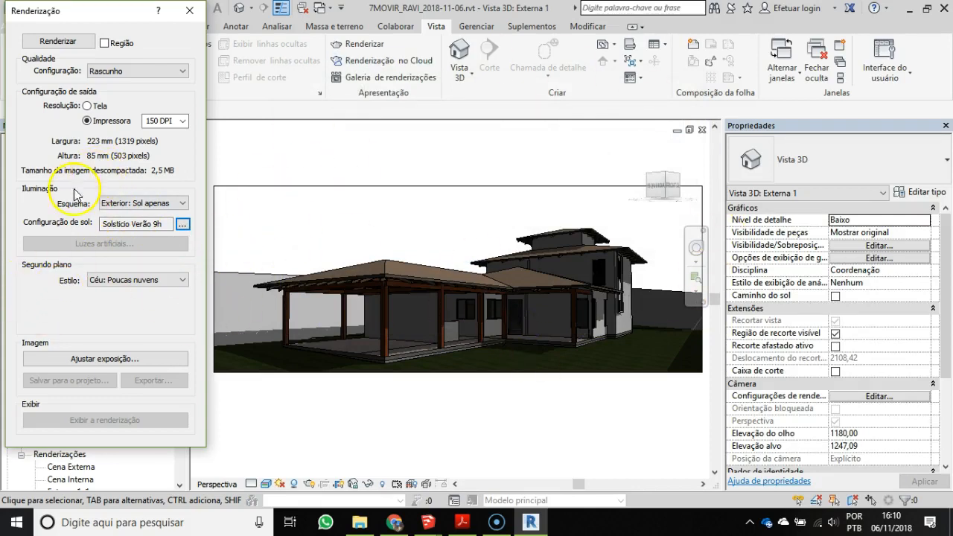
left_click(179, 281)
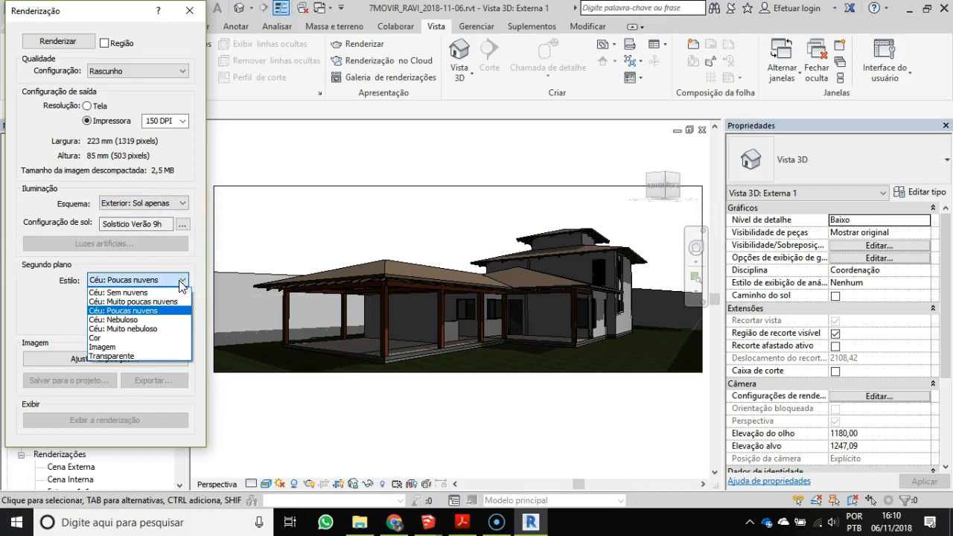
left_click(128, 312)
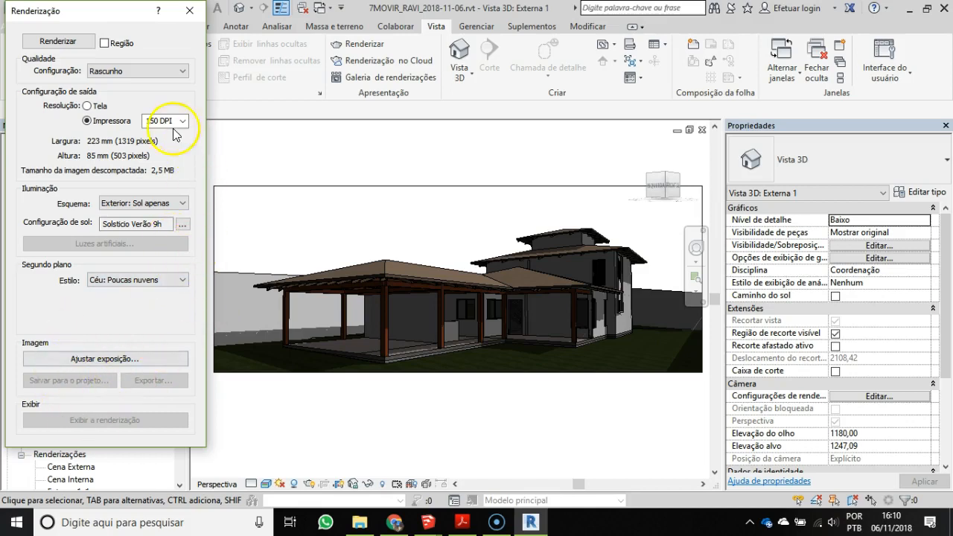
- Render the Externa 1 view with the configured settings
left_click(54, 41)
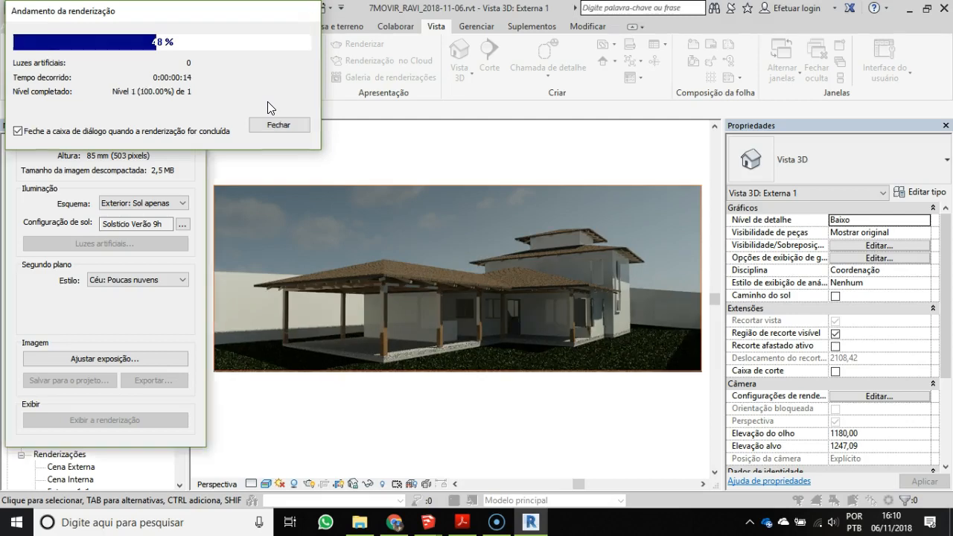
left_click(456, 415)
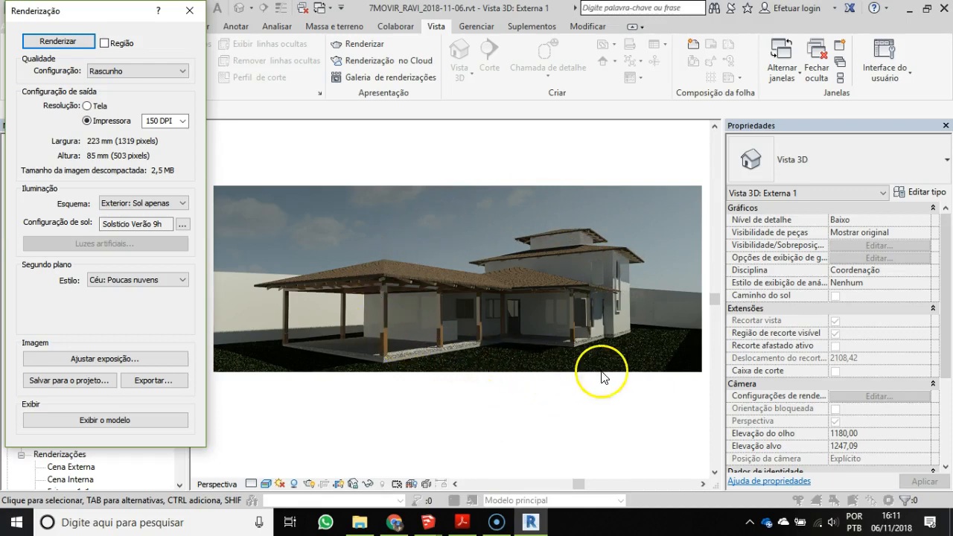
left_click(186, 204)
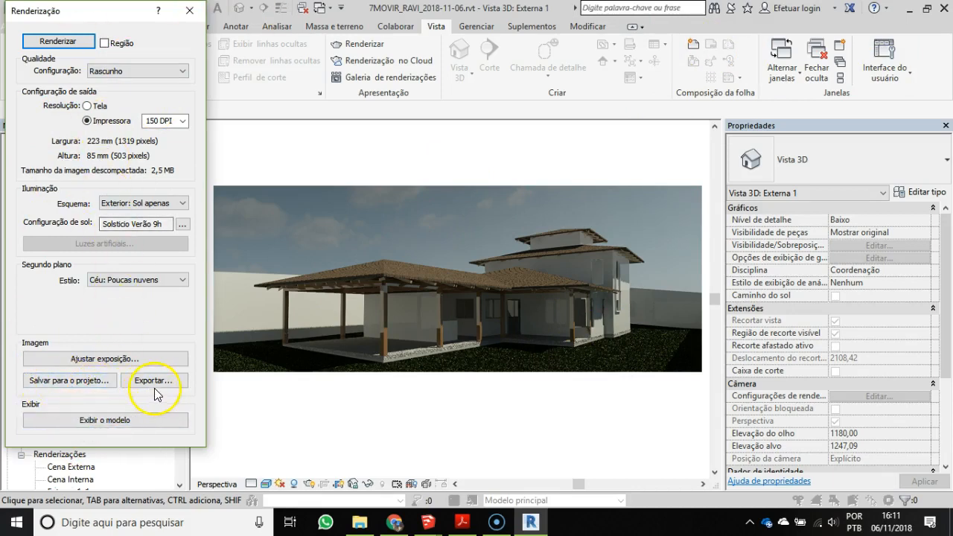
- Try an exposure value of about 10.97 and highlights of about 0.42 on the rendering, and reset the exposure controls
left_click(92, 360)
left_click_drag(142, 94, 166, 44)
left_click_drag(243, 80, 204, 84)
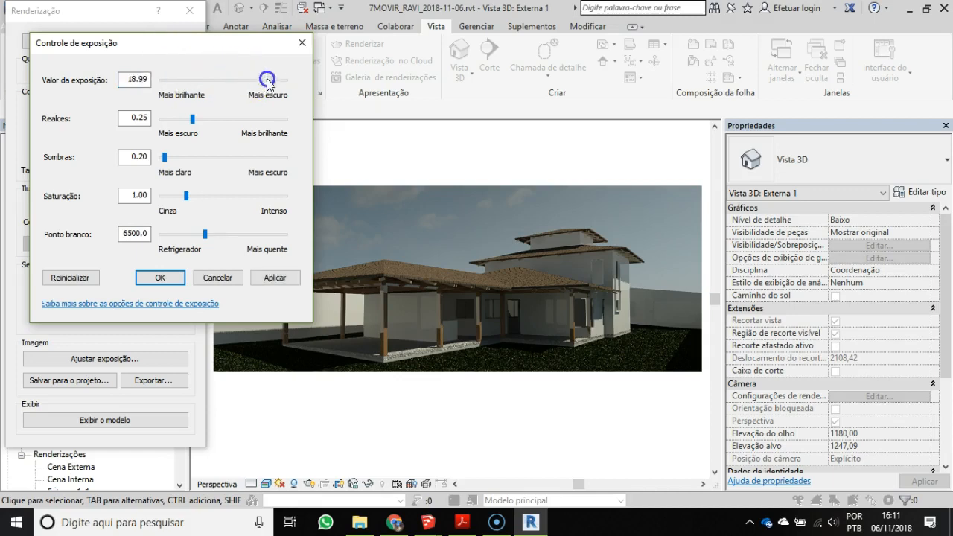
left_click_drag(191, 120, 225, 124)
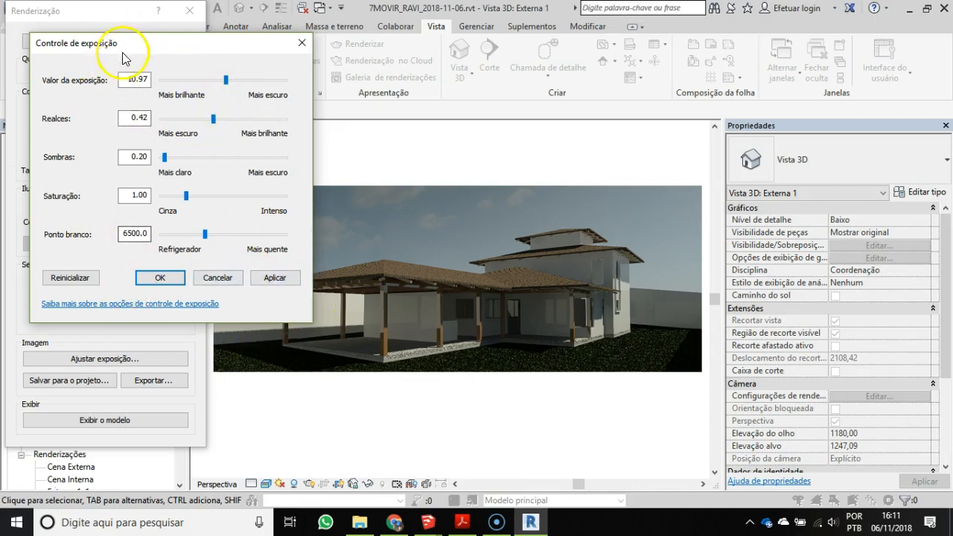
left_click(278, 281)
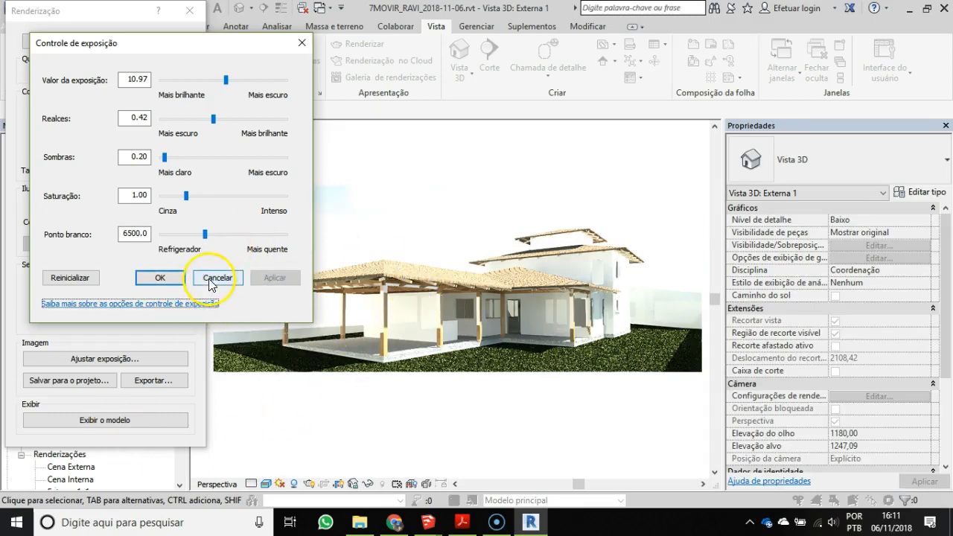
left_click(71, 277)
left_click(168, 279)
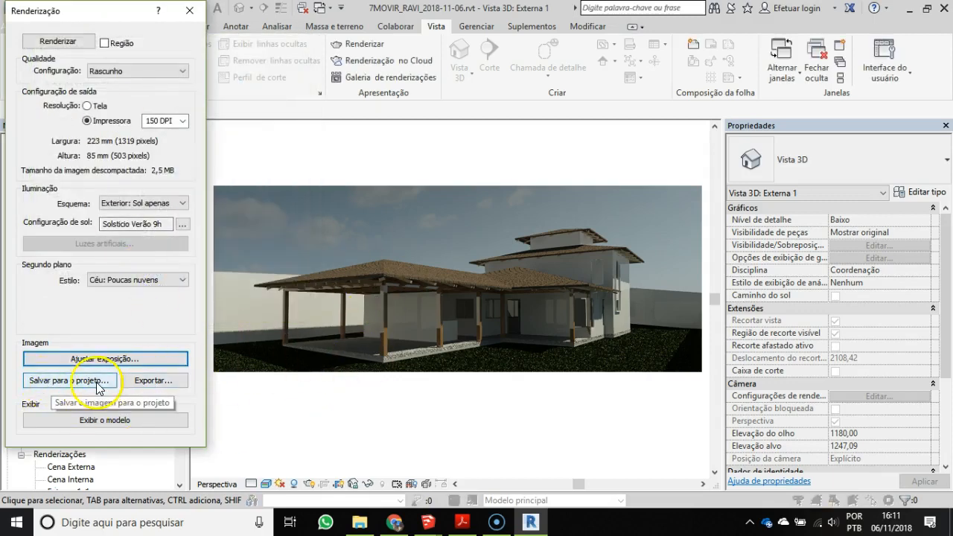
- Save the rendered image to the project as Externa 1_2, close the rendering settings and open the saved rendering
left_click(62, 381)
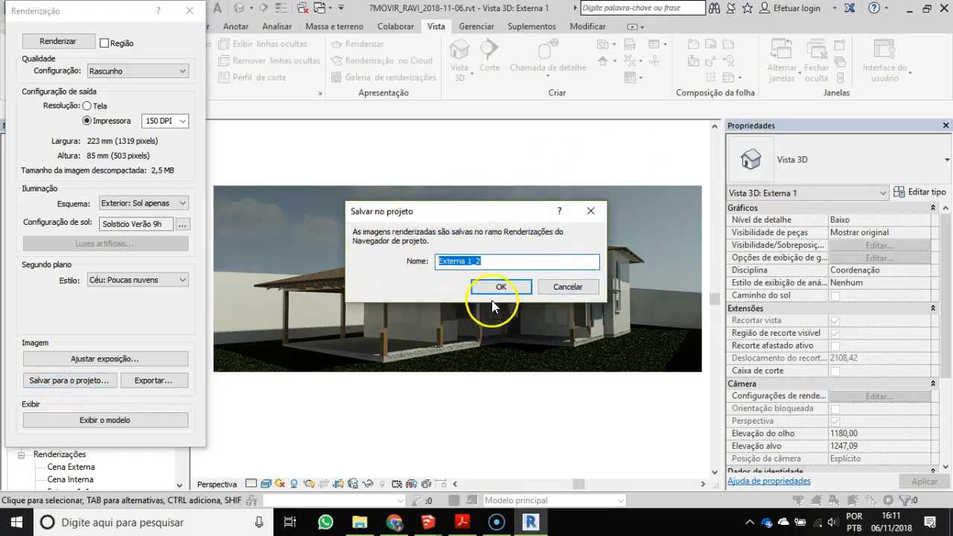
left_click(509, 288)
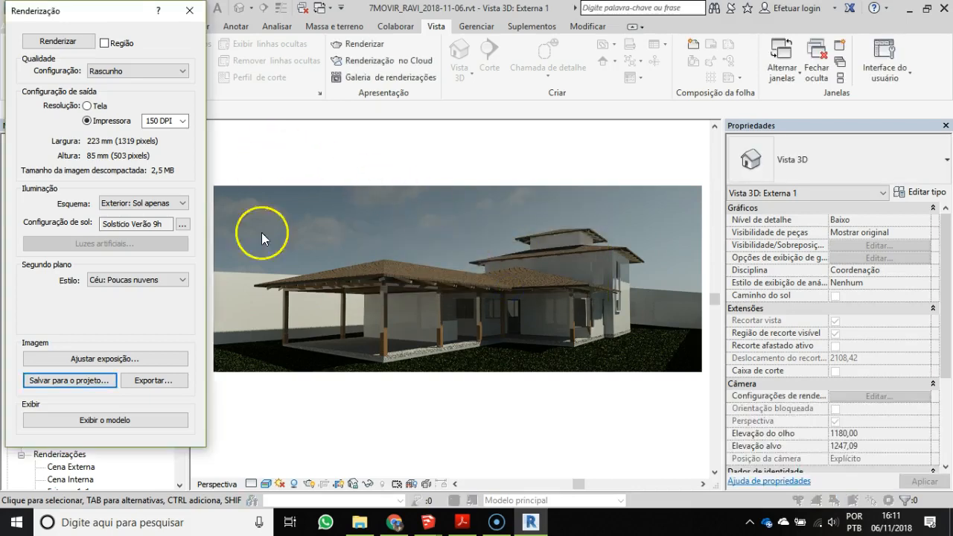
left_click(190, 10)
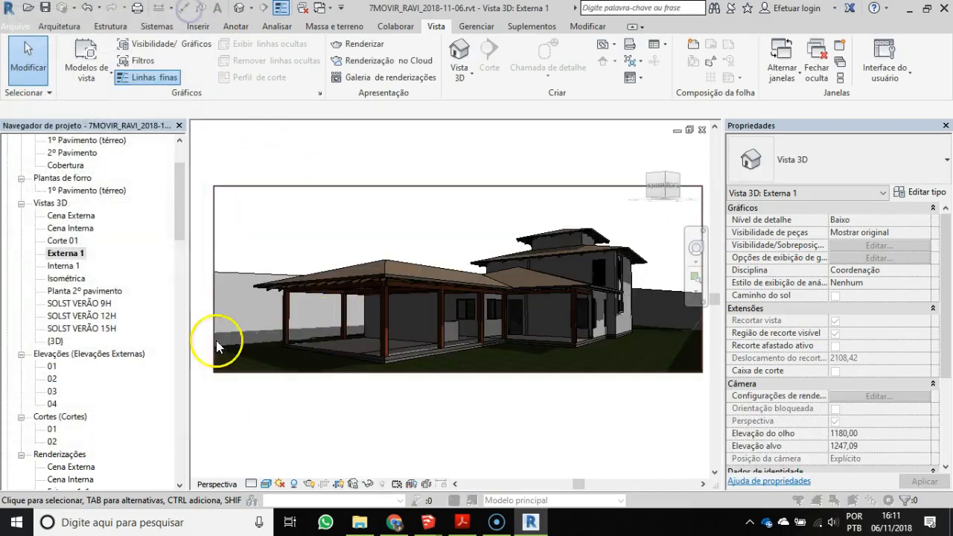
left_click_drag(179, 187, 179, 248)
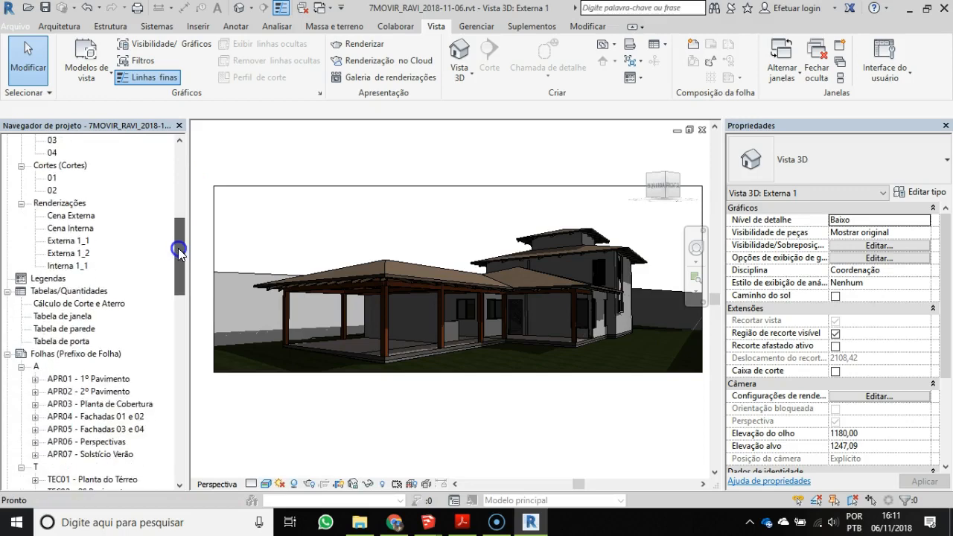
left_click(70, 253)
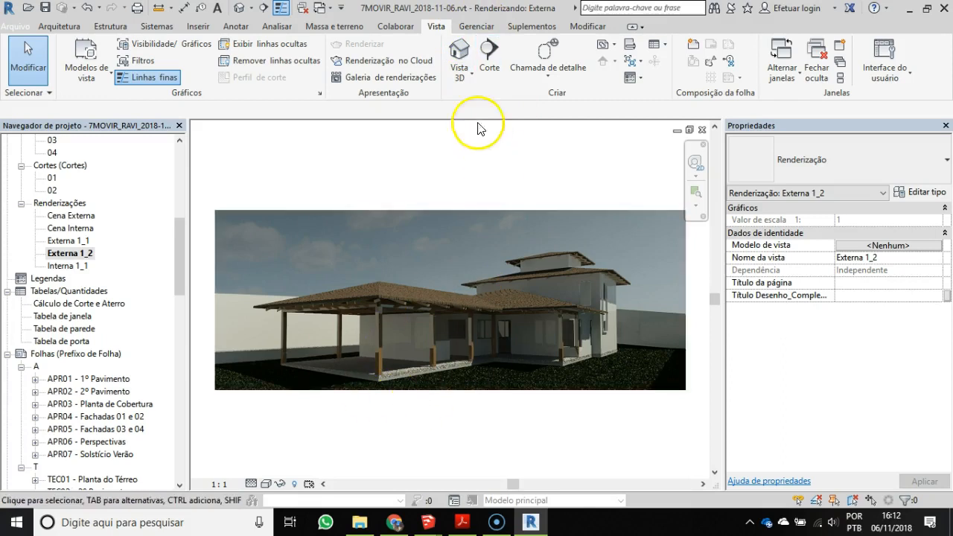
- Save the project and examine the appearance settings of the Telha de madeira material
left_click(478, 28)
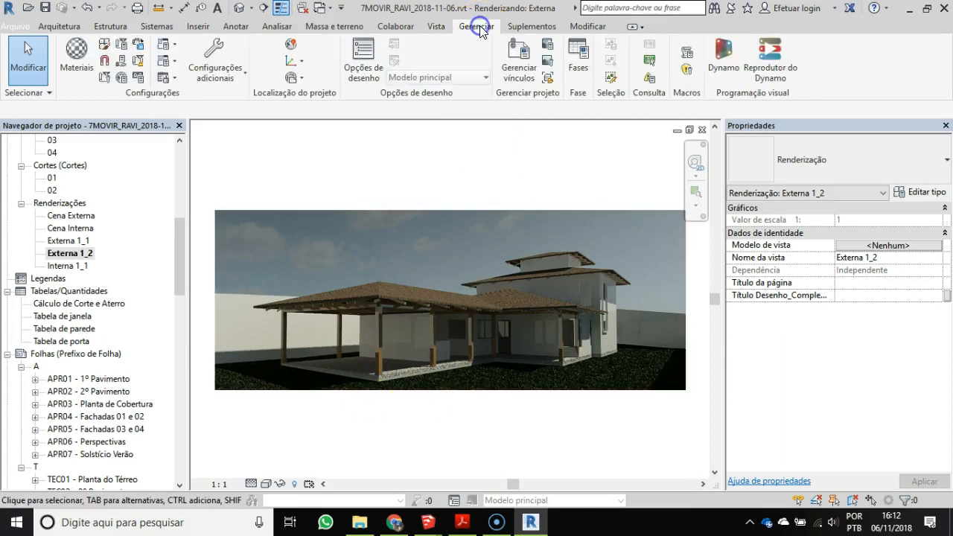
left_click(77, 54)
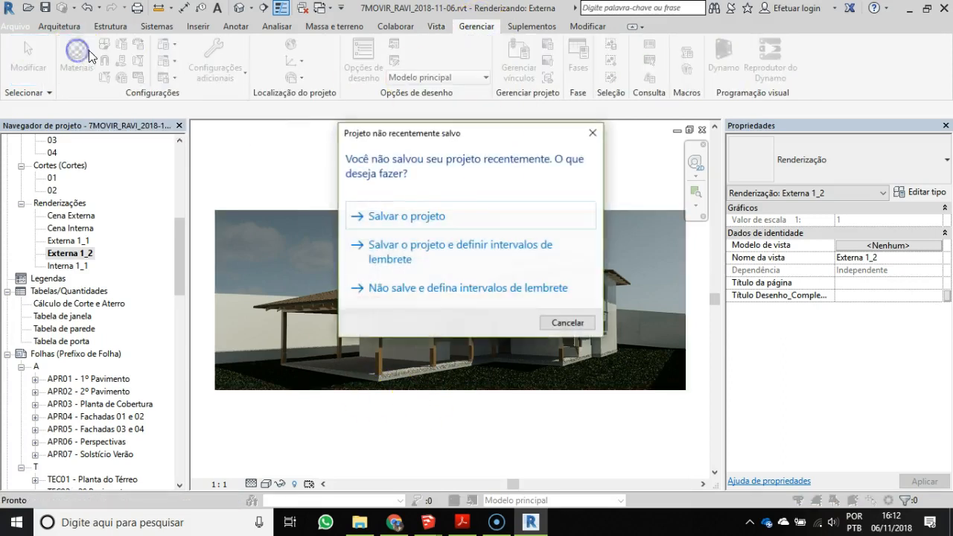
left_click(426, 216)
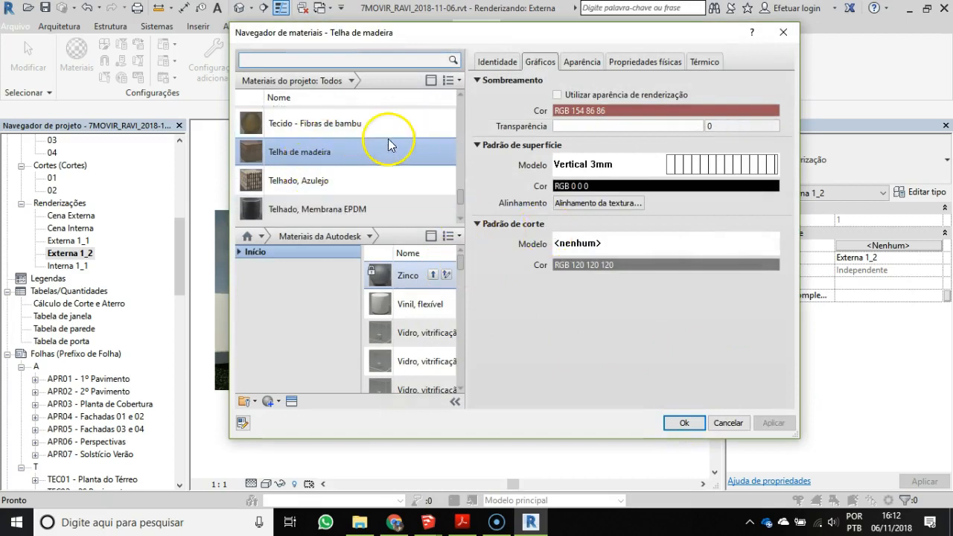
left_click(299, 155)
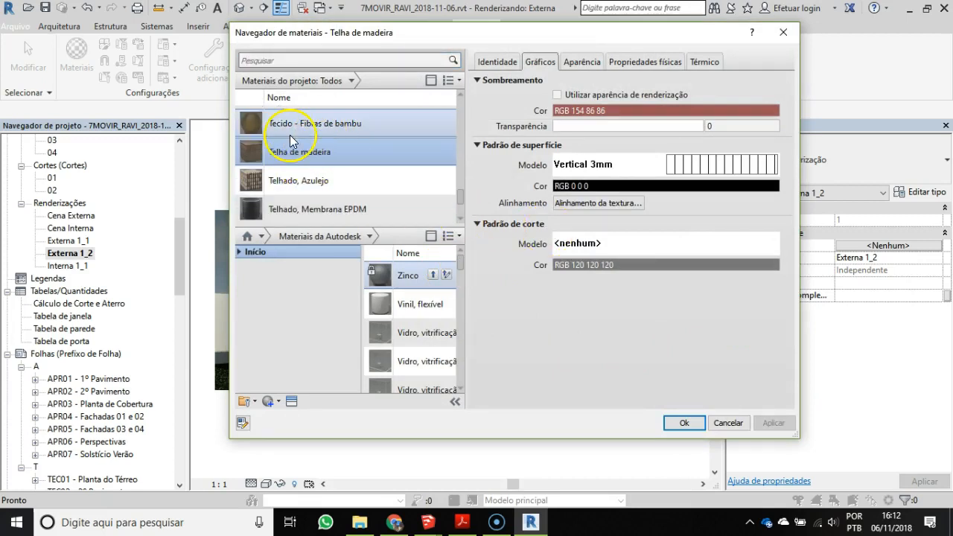
left_click(582, 63)
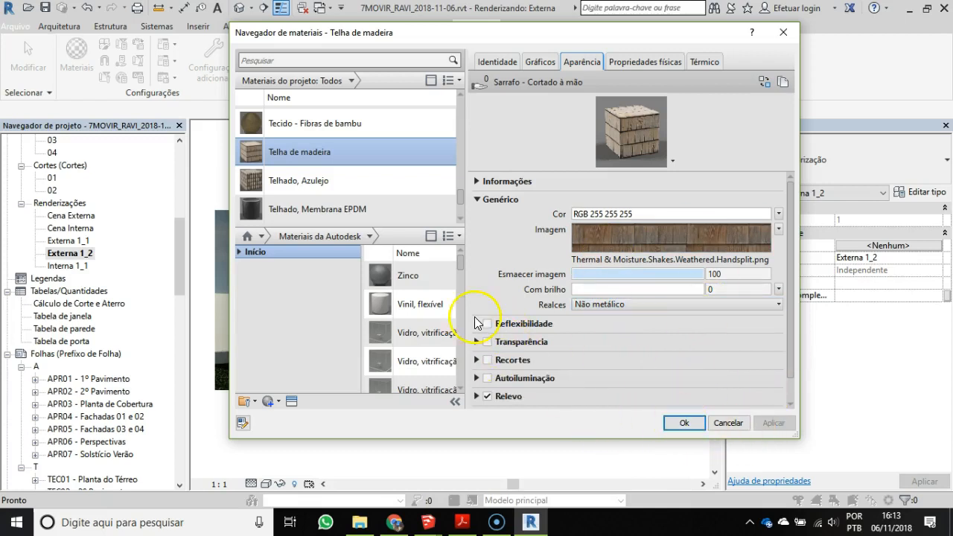
left_click(404, 336)
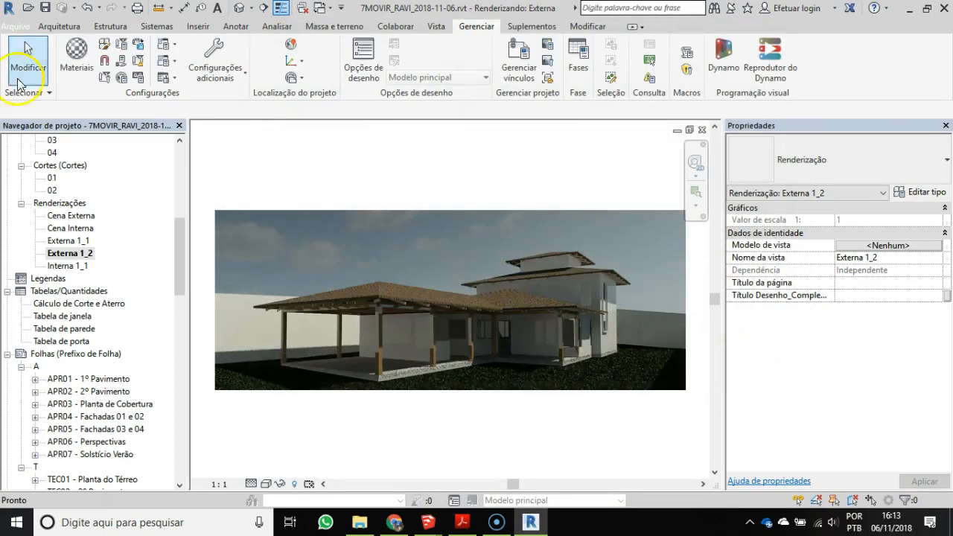
- Search the project materials for "terreno" and display the appearance settings of the TERRENO GRAMA material
left_click(77, 51)
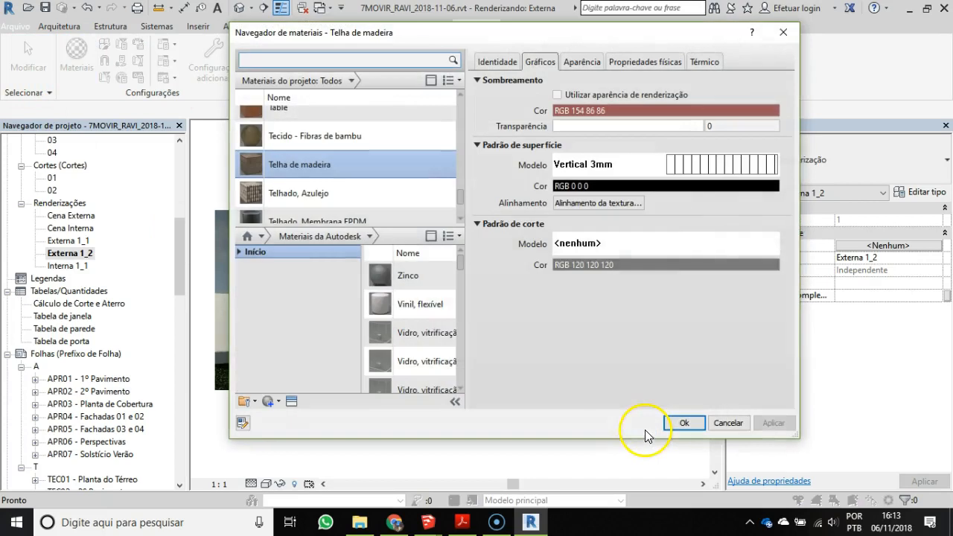
scroll(362, 156, "down", 3)
scroll(352, 154, "down", 5)
scroll(327, 150, "down", 1)
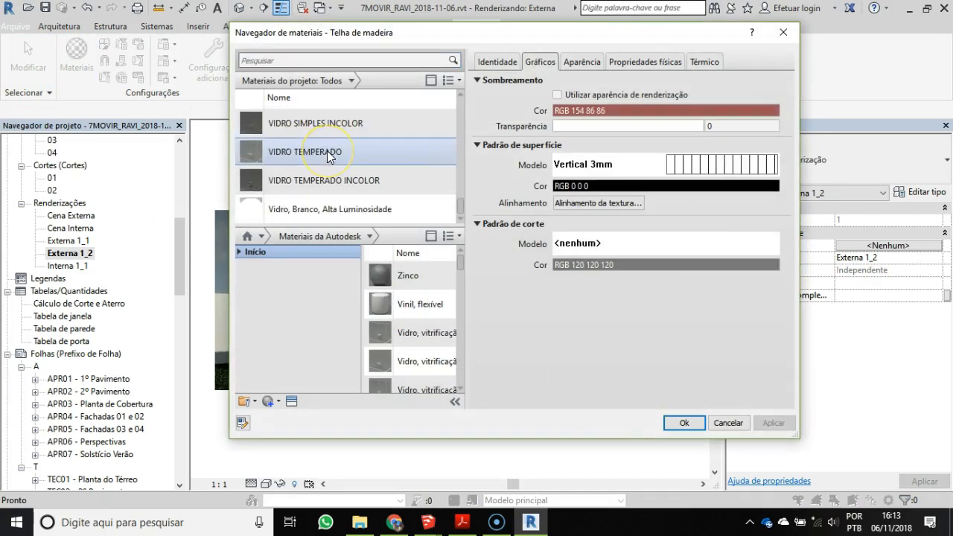
left_click(341, 61)
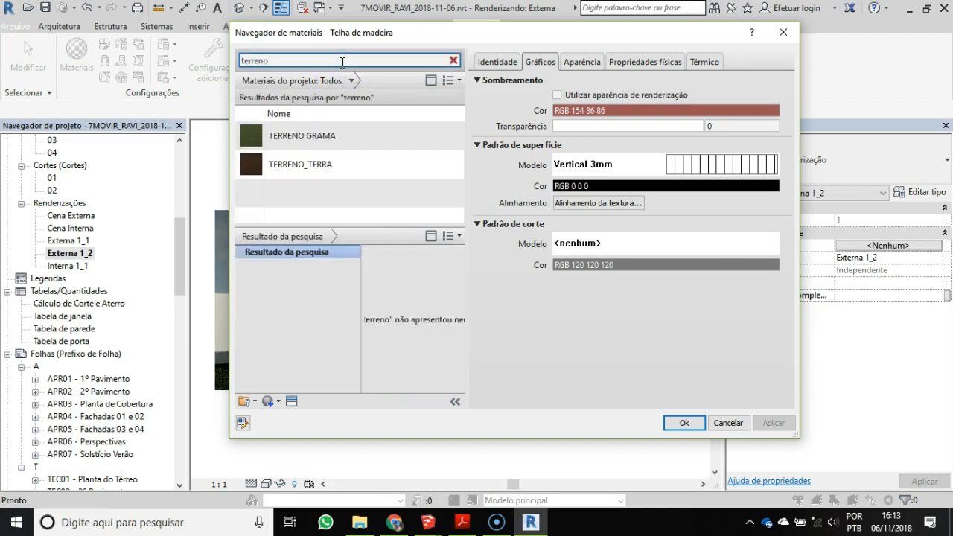
left_click(304, 136)
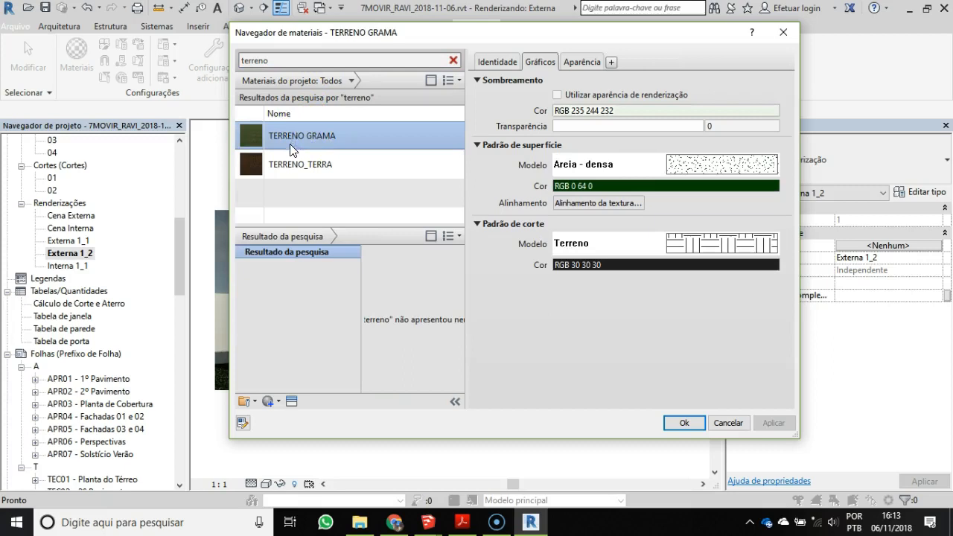
left_click(537, 62)
left_click(580, 62)
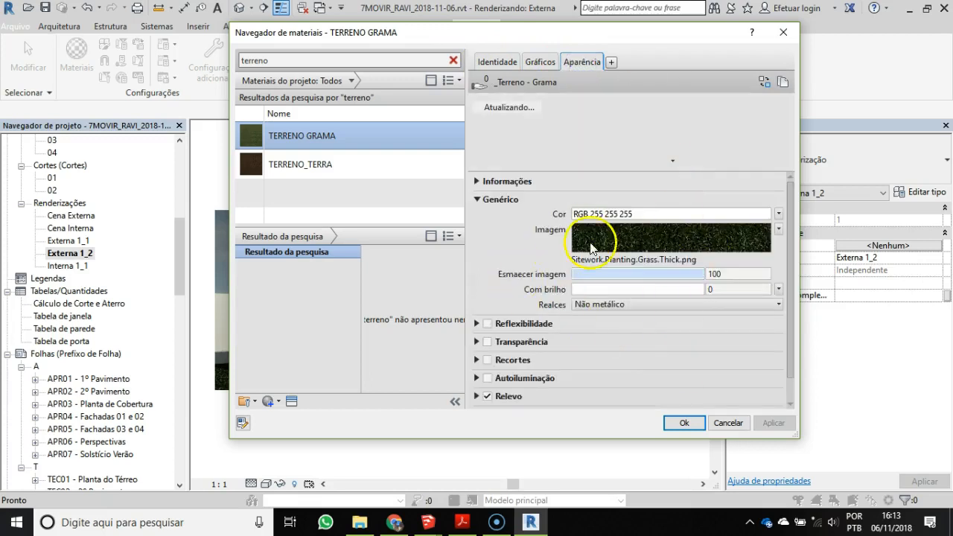
- Open the TERRENO GRAMA image texture for editing and set its brightness to 100
left_click(688, 251)
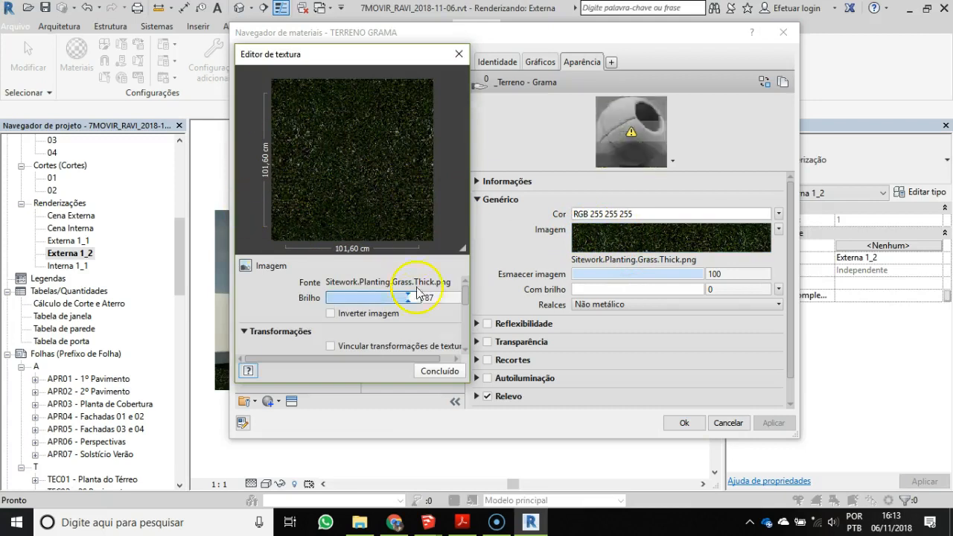
left_click_drag(408, 296, 348, 294)
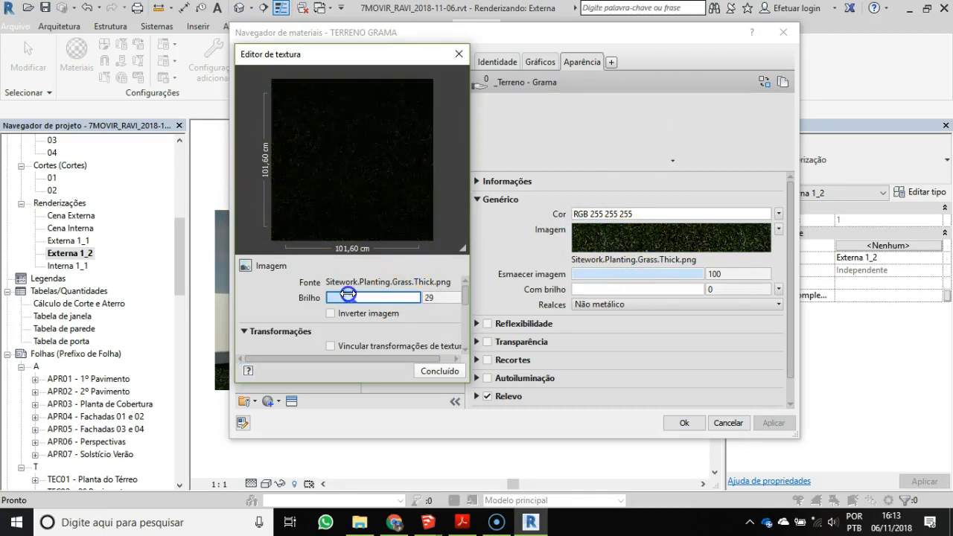
left_click_drag(427, 296, 440, 298)
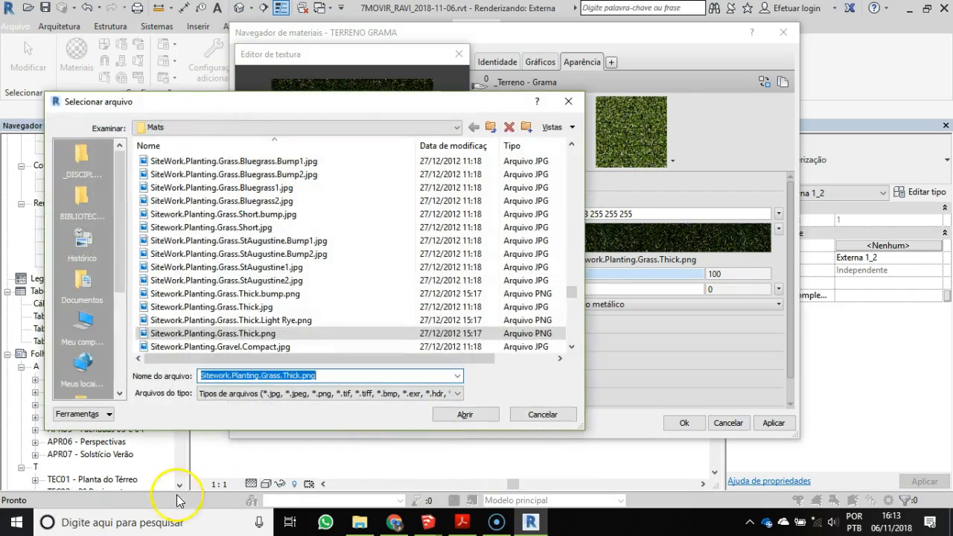
- Replace the TERRENO GRAMA texture image with SiteWork.Planting.Grass.Bluegrass2.jpg and apply the material change
left_click(198, 201)
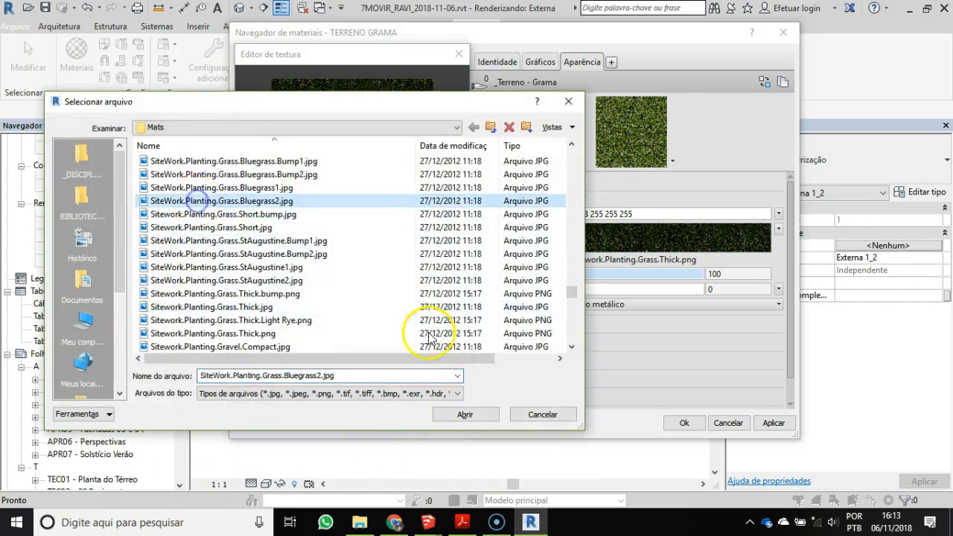
left_click(466, 414)
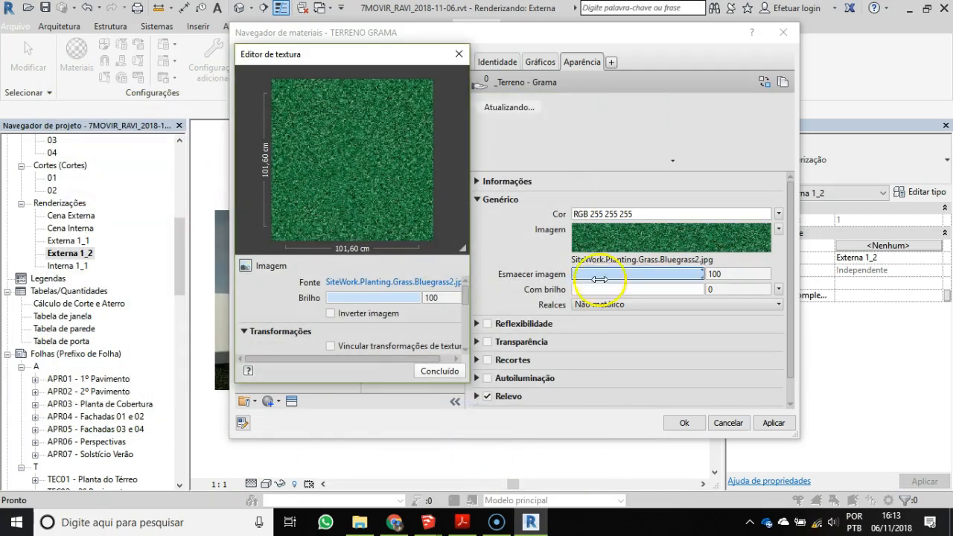
left_click(779, 426)
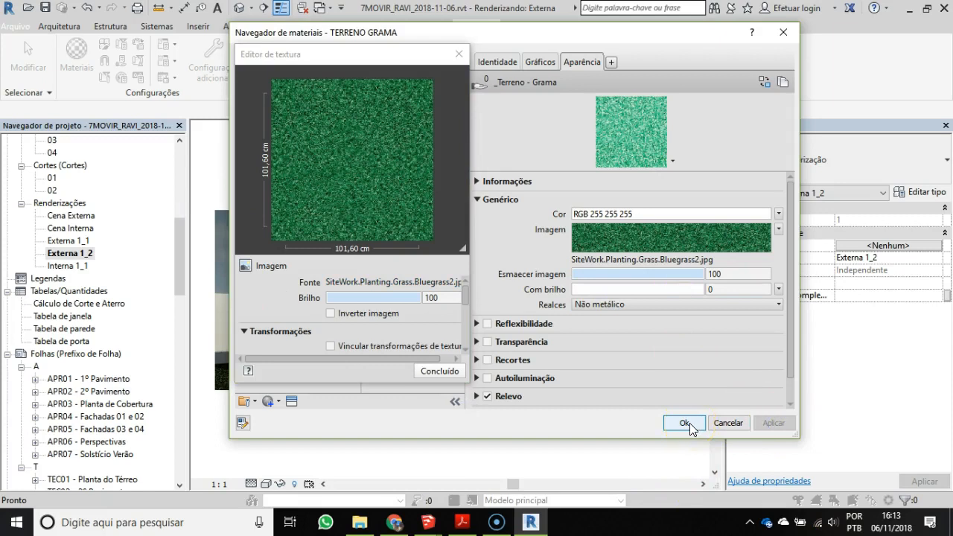
left_click(684, 423)
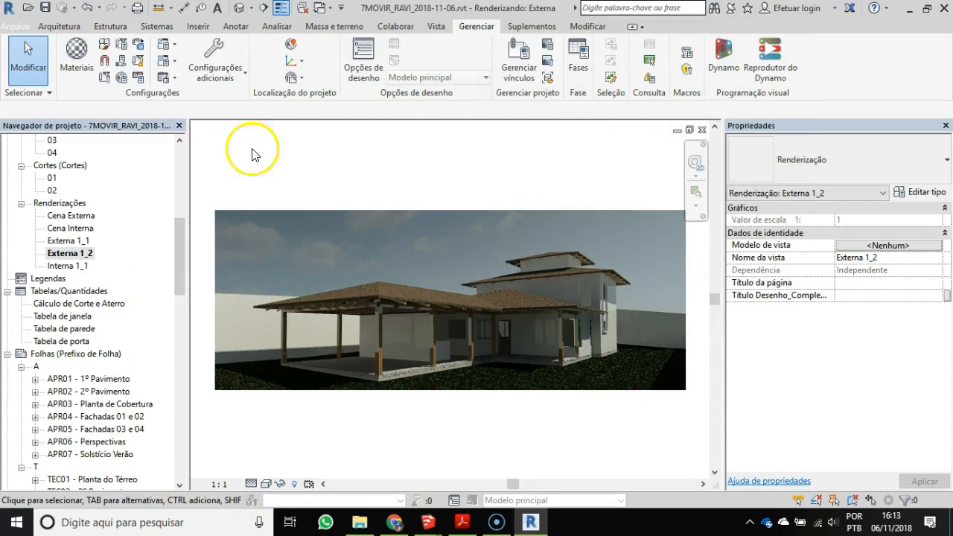
- Open the Externa 1 3D view and render it in Rascunho quality at 150 DPI
left_click_drag(181, 226, 179, 199)
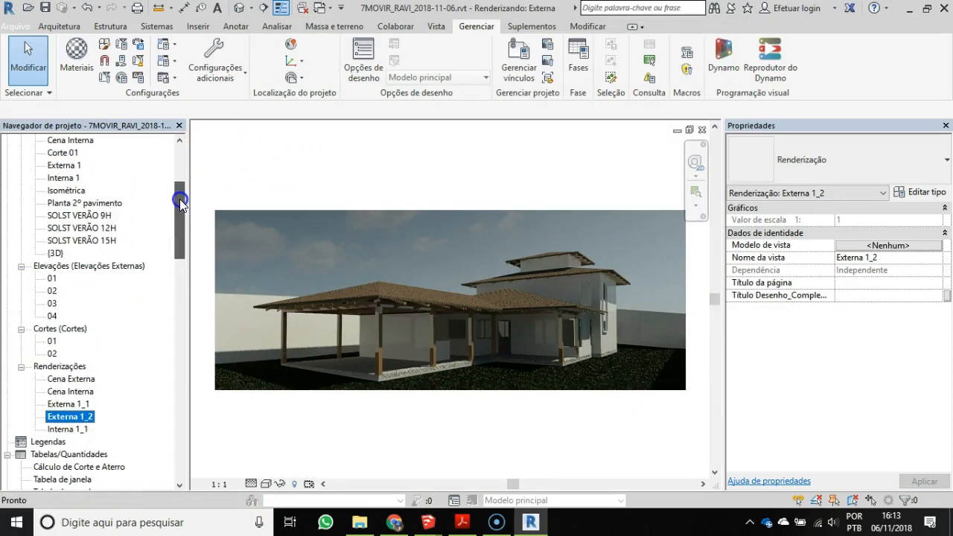
double_click(65, 165)
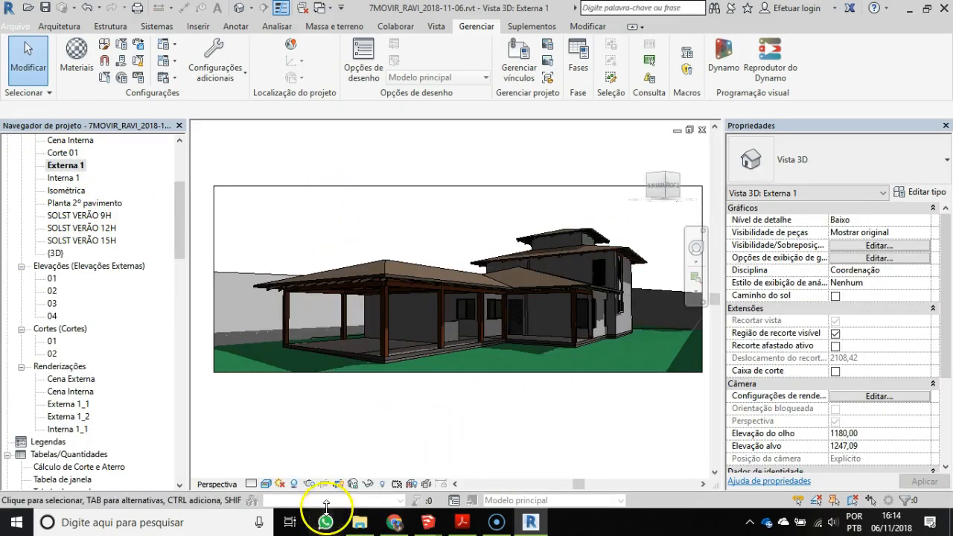
left_click(310, 484)
left_click(55, 42)
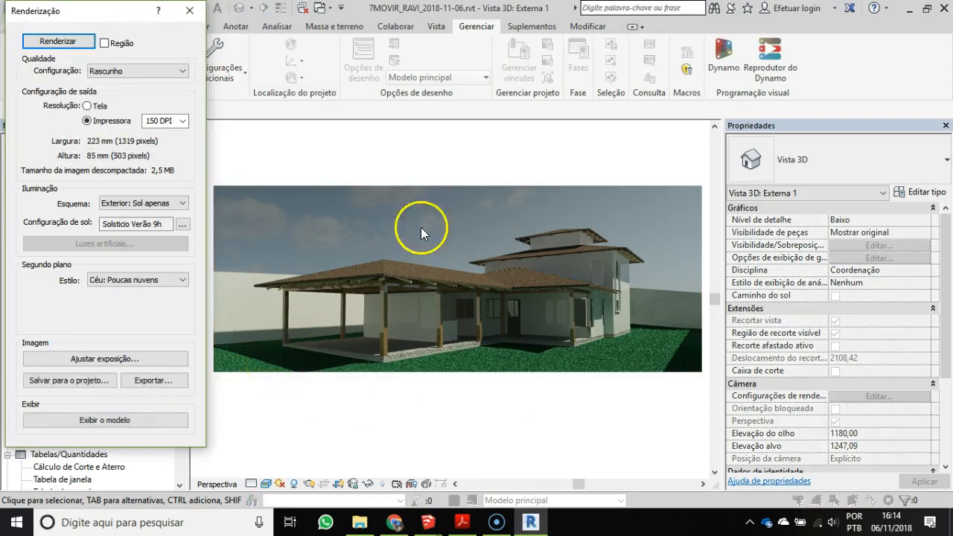
- Save the rendered image to the project as Externa 1_3 and close the rendering settings
left_click(74, 382)
left_click(502, 287)
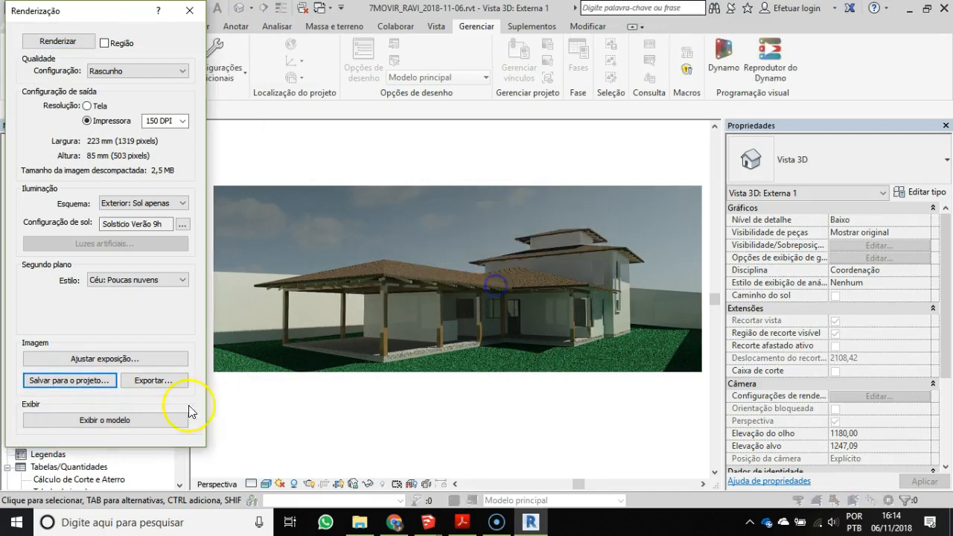
left_click(188, 13)
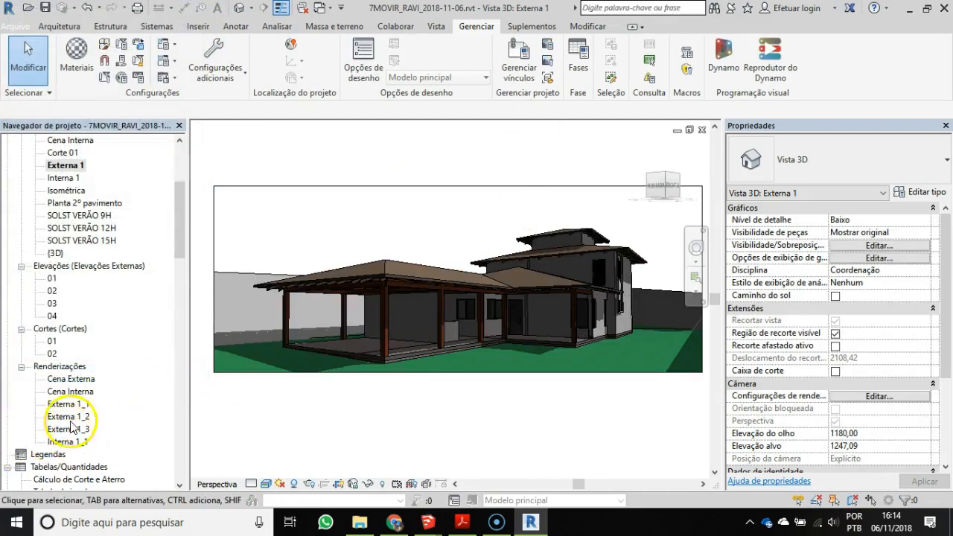
- Compare the grass in the saved renderings Externa 1_2 and Externa 1_3
double_click(70, 418)
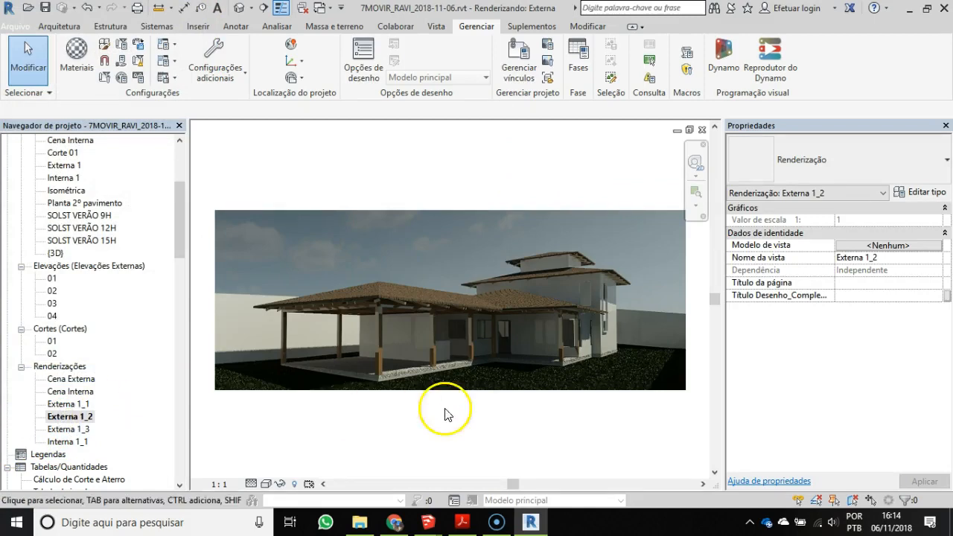
double_click(71, 429)
left_click(598, 379)
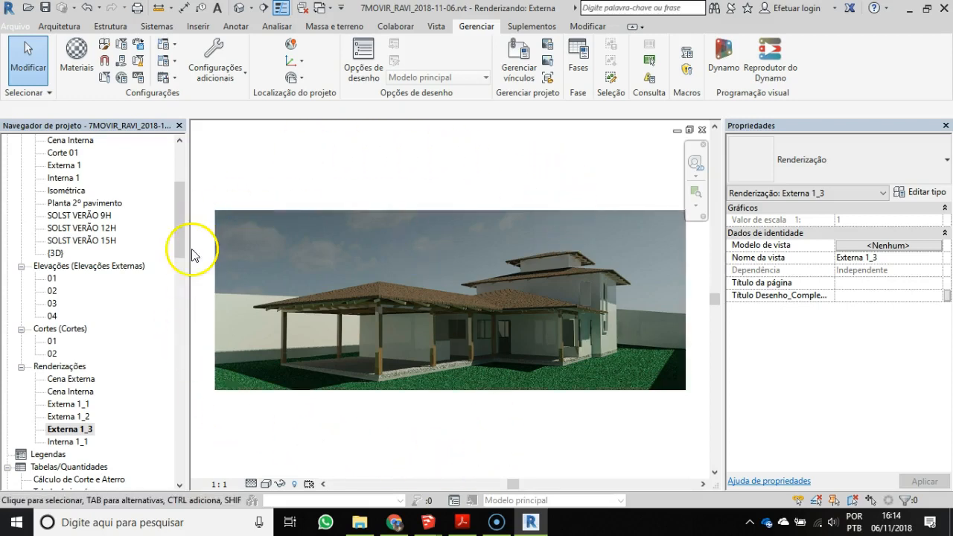
- Open sheet APR01 - 1º Pavimento, activate its floor plan view and turn on view cropping
mouse_move(182, 210)
left_mouse_down()
mouse_move(179, 201)
mouse_move(179, 221)
left_mouse_up()
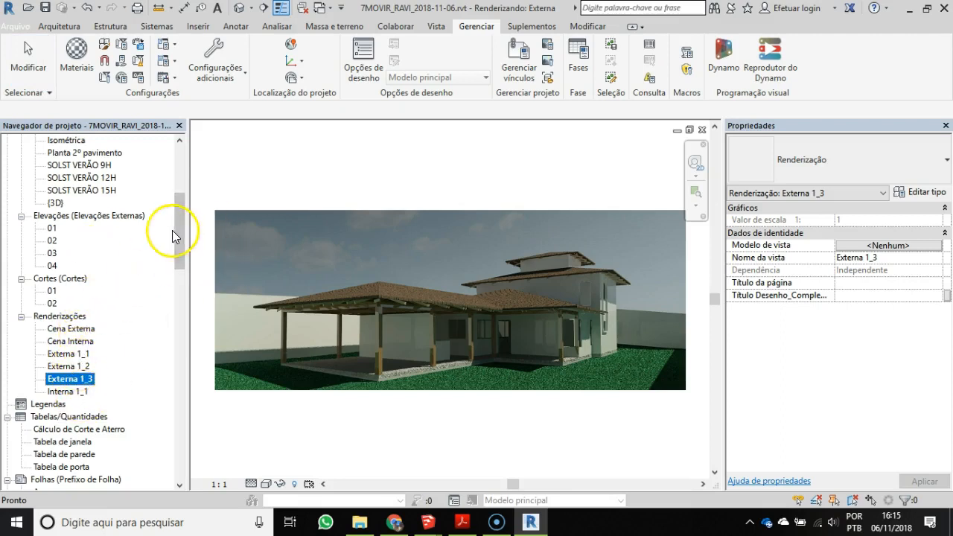
left_click_drag(178, 225, 180, 268)
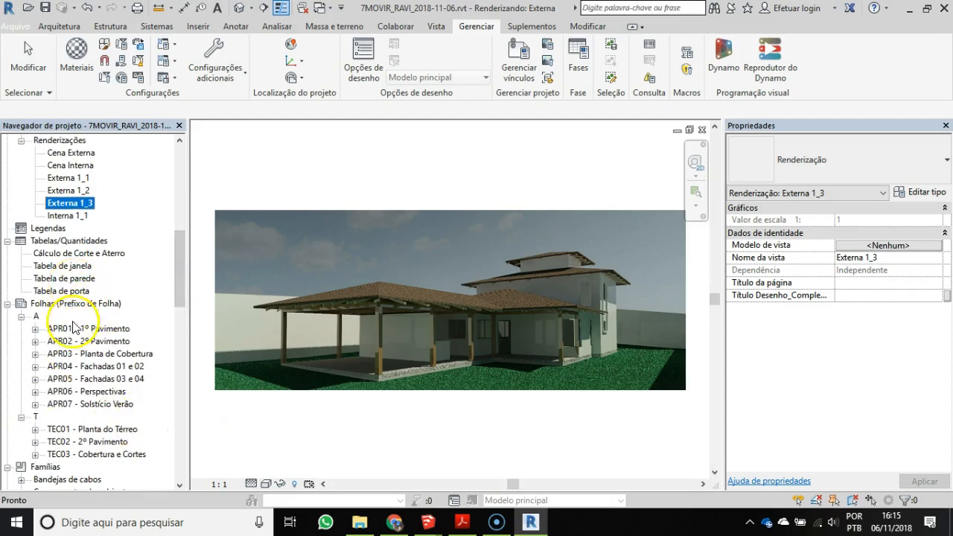
double_click(99, 329)
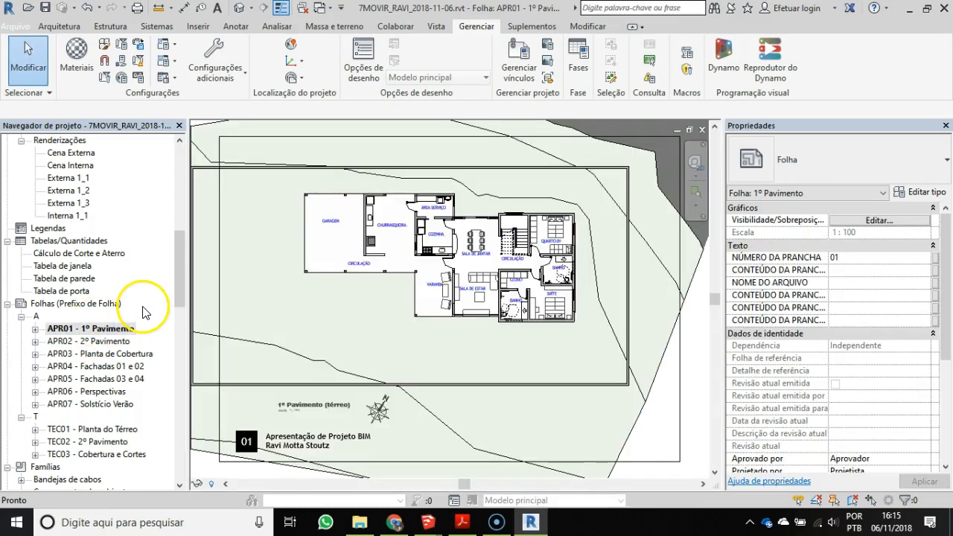
scroll(256, 330, "down", 1)
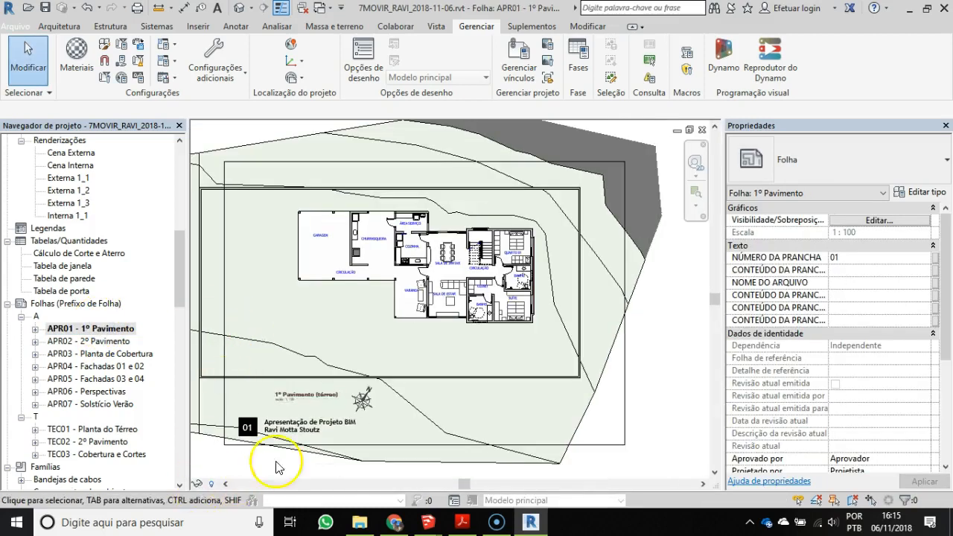
left_click(321, 318)
double_click(321, 318)
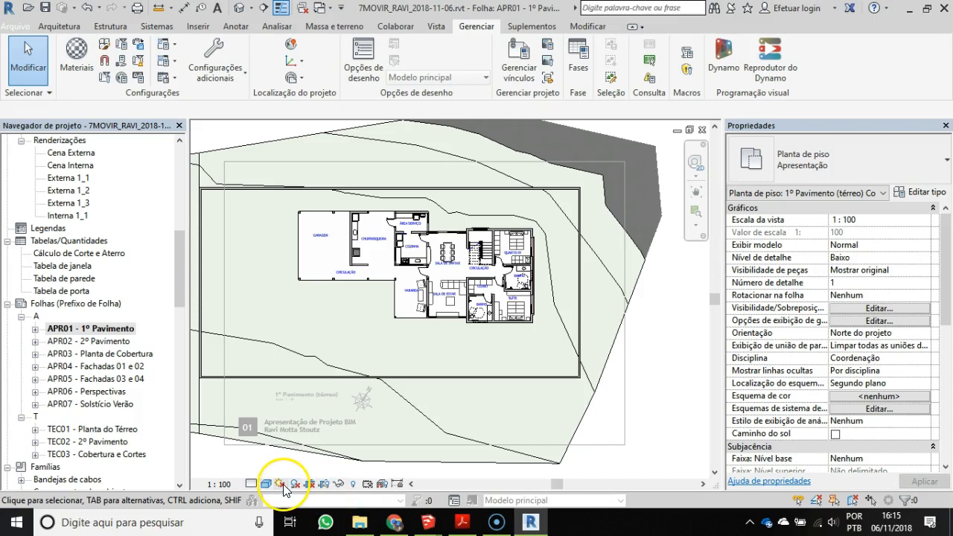
left_click(311, 485)
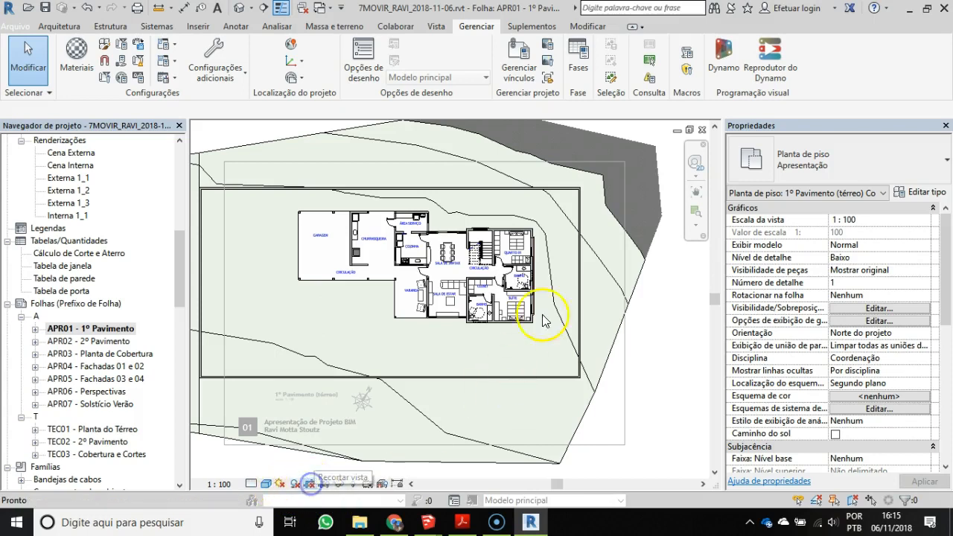
- Review the layouts of presentation sheets APR02 through APR06, from 2º Pavimento to Perspectivas
double_click(106, 342)
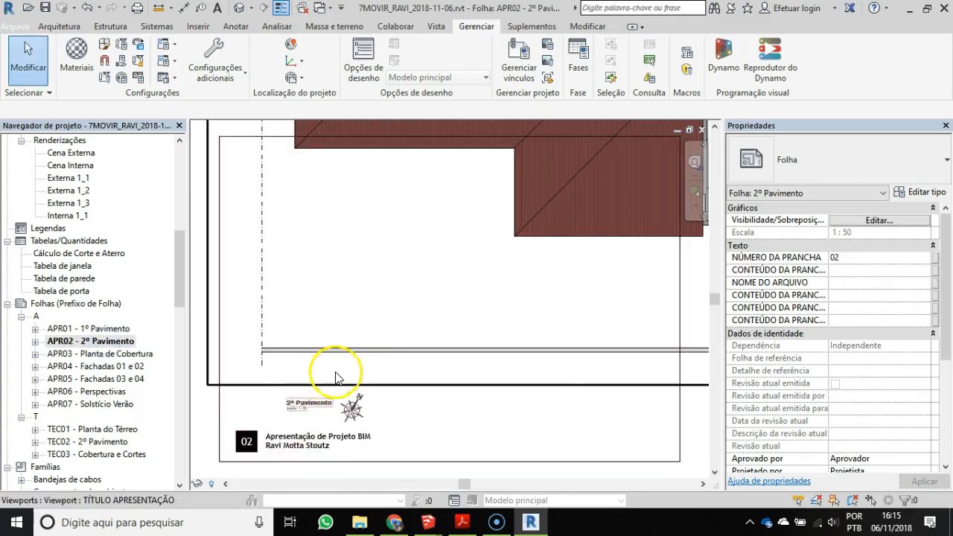
scroll(335, 376, "down", 4)
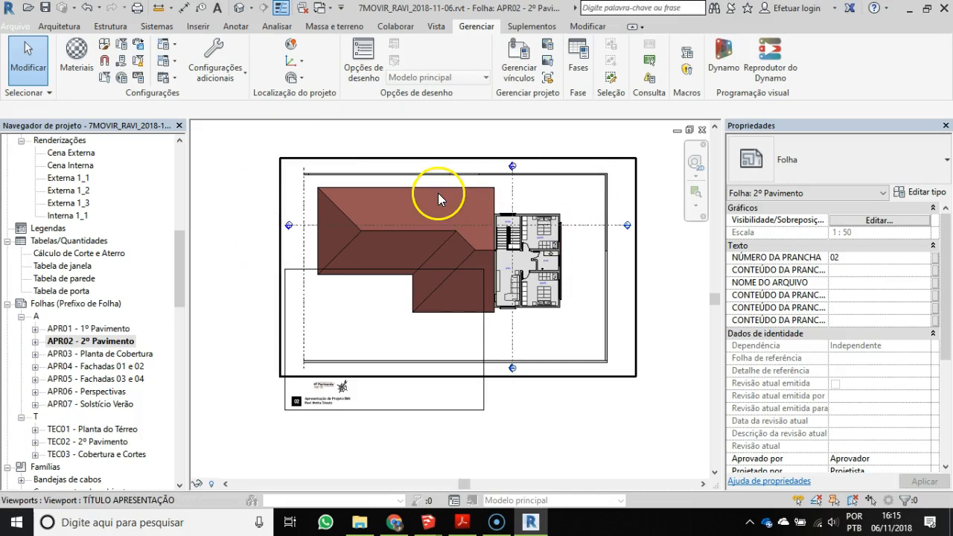
double_click(96, 355)
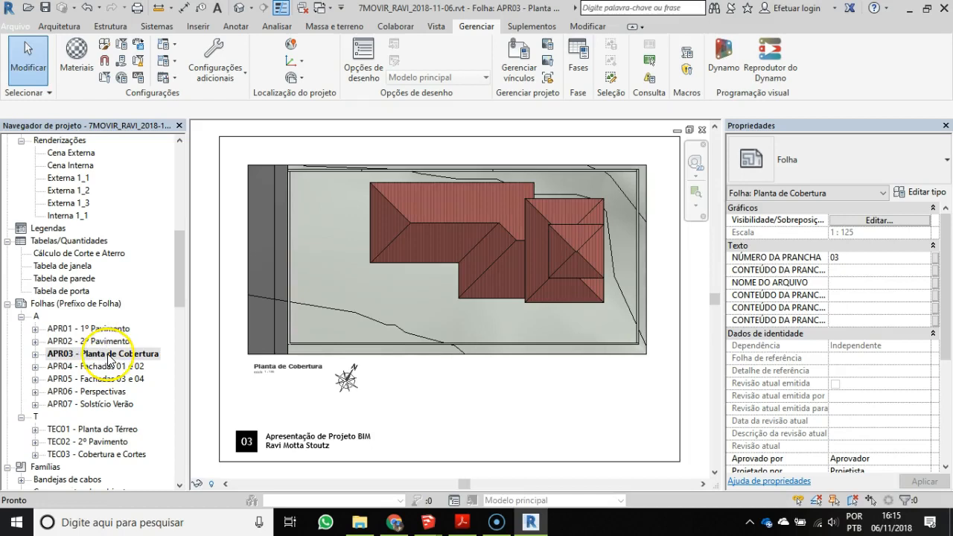
double_click(103, 368)
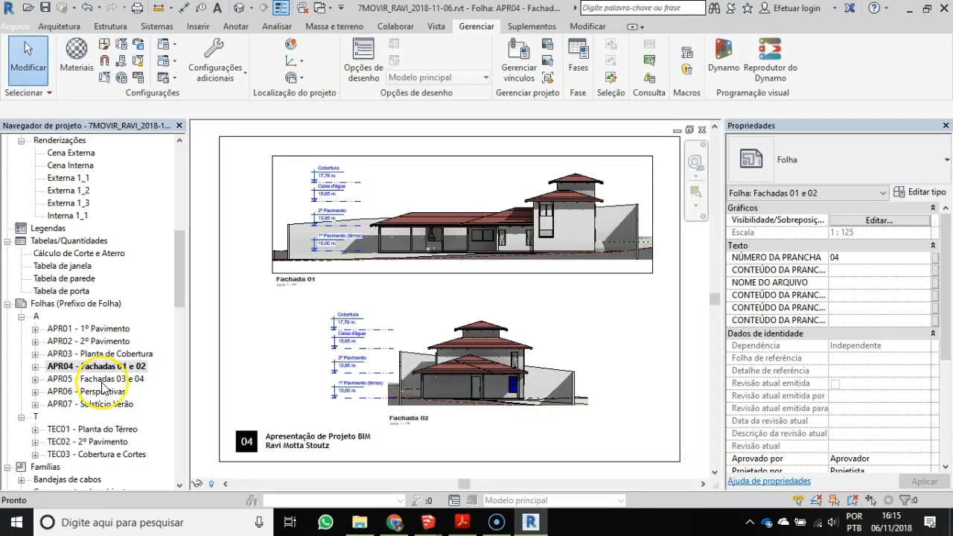
double_click(103, 380)
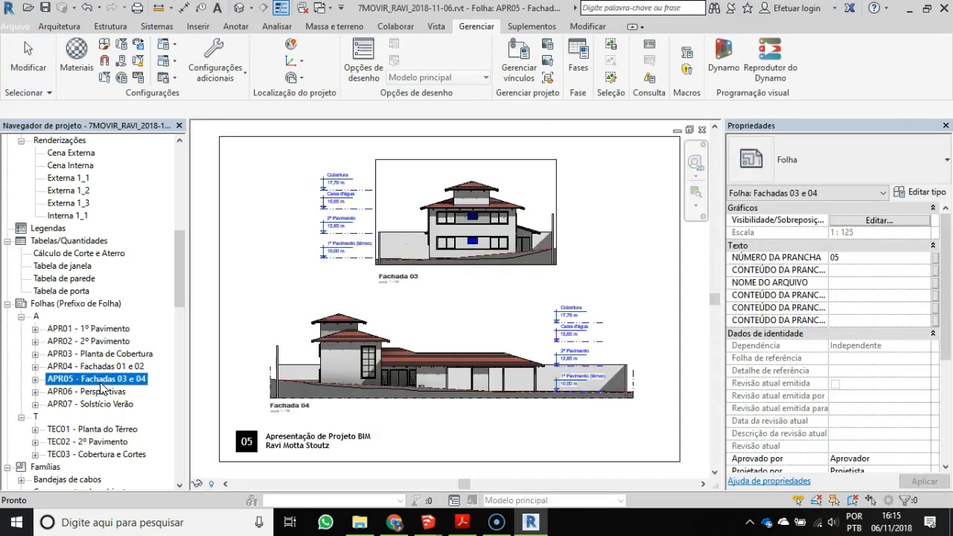
double_click(89, 391)
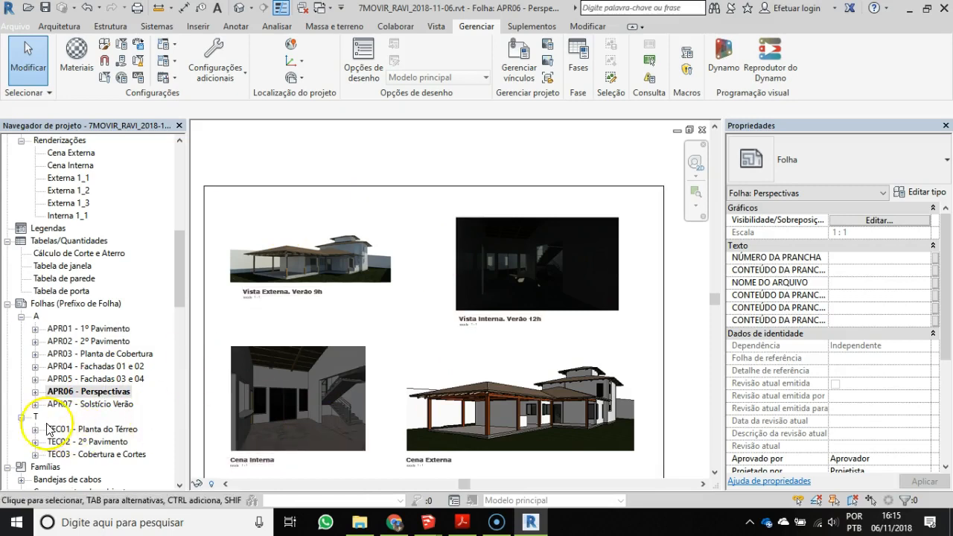
- Examine the views on sheet APR07 - Solstício Verão and open technical sheet TEC01 - Planta do Térreo
left_click(35, 404)
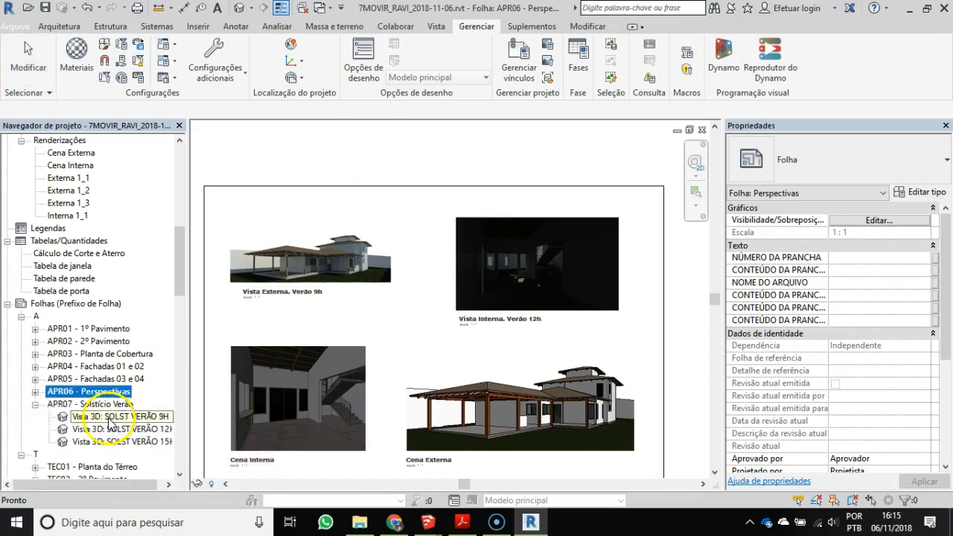
double_click(104, 404)
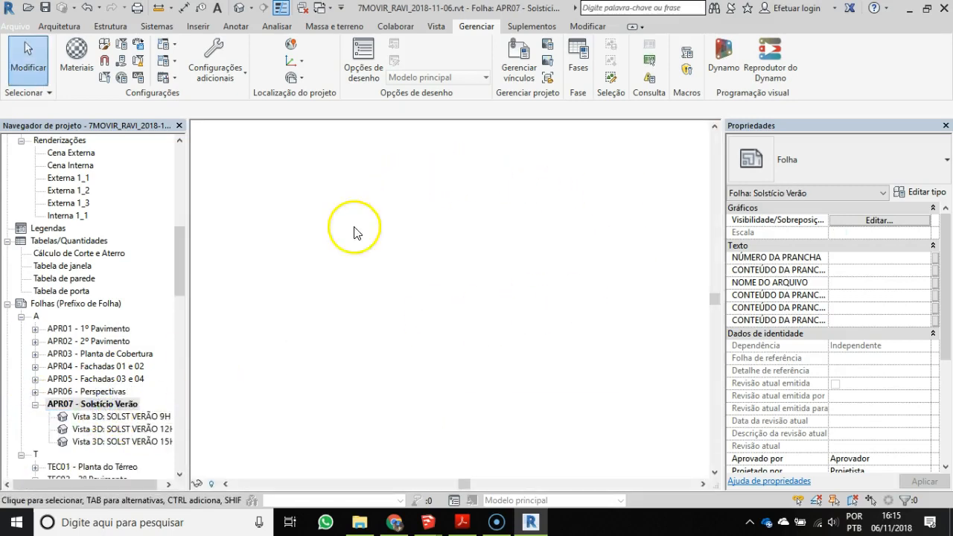
left_click_drag(181, 262, 177, 291)
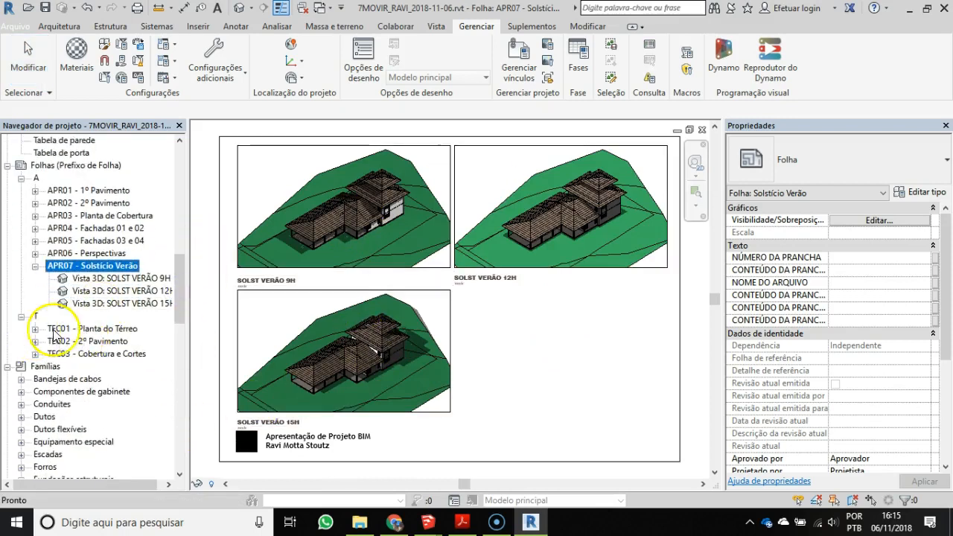
left_click(100, 329)
double_click(116, 330)
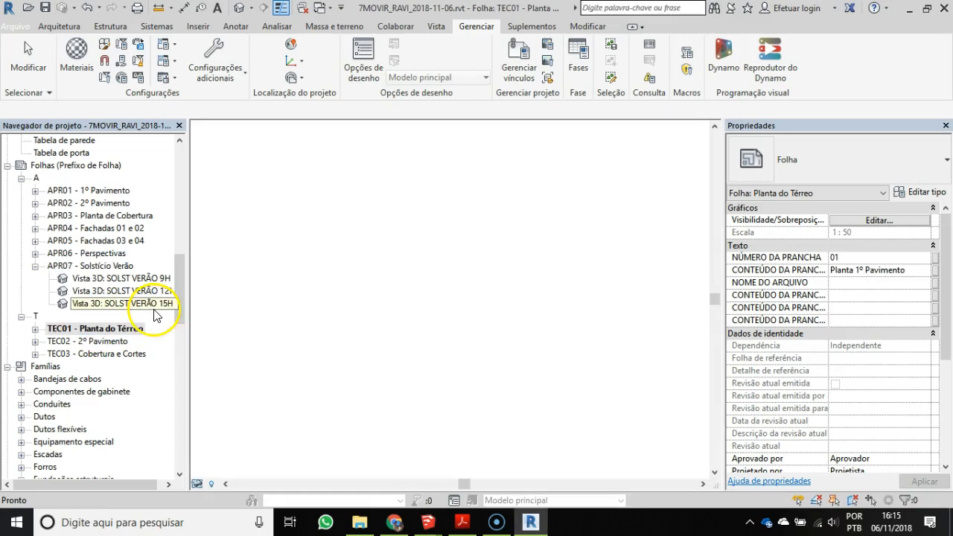
- Review the layouts of technical sheets TEC02 - 2º Pavimento and TEC03 - Cobertura e Cortes
left_click(88, 342)
double_click(88, 342)
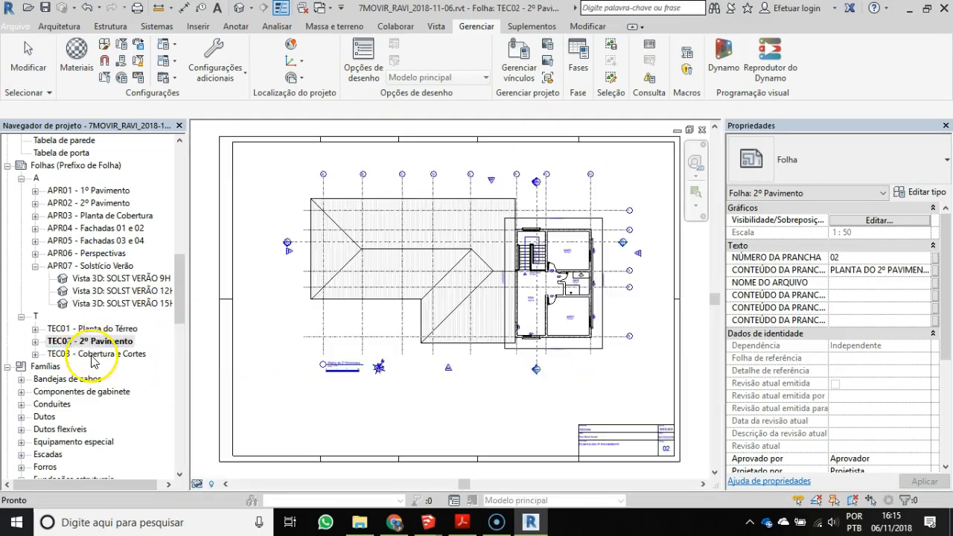
left_click(90, 355)
double_click(92, 356)
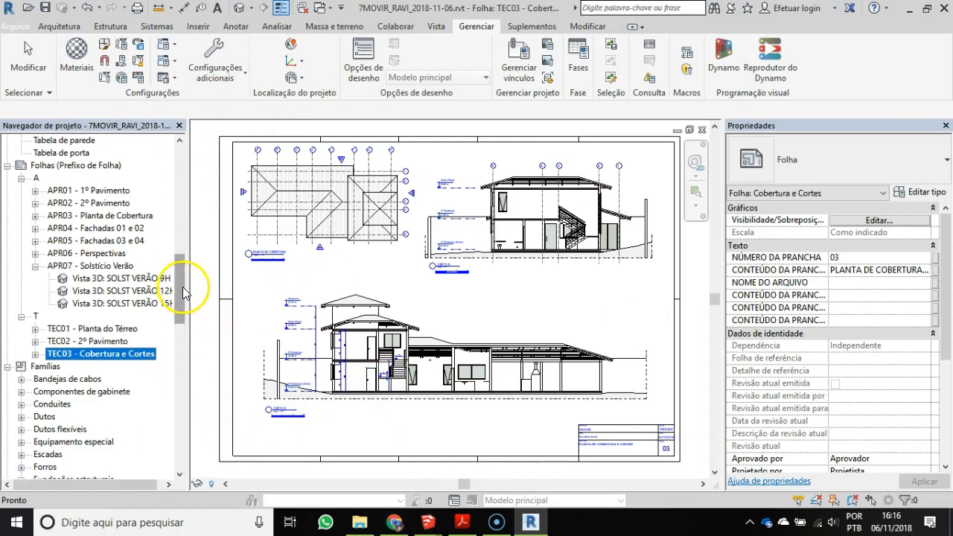
left_click_drag(183, 292, 183, 281)
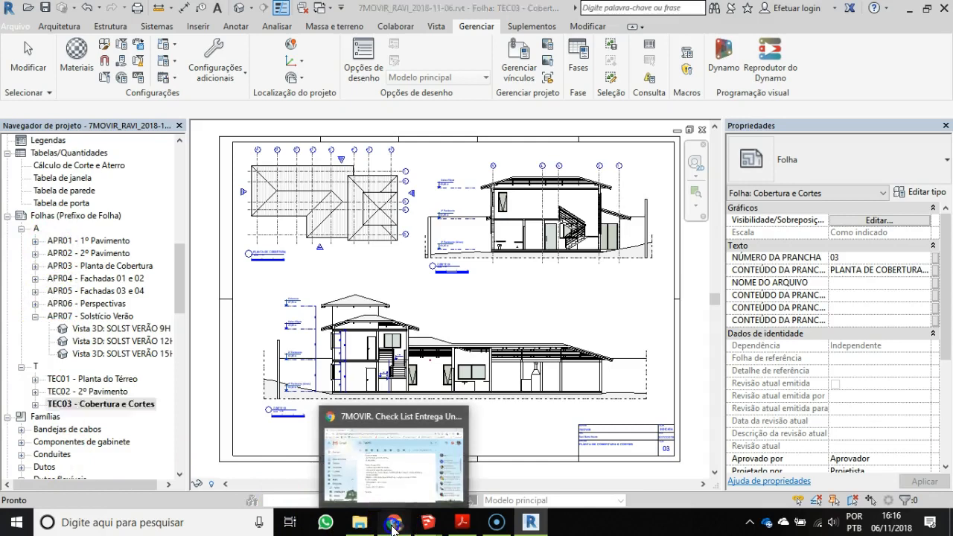
- Switch to Gmail in Chrome, check the 7MOVIR delivery checklist's requirements for the presentation drawings, and return to Revit
left_click(384, 443)
scroll(379, 251, "up", 4)
triple_click(400, 322)
scroll(401, 322, "up", 15)
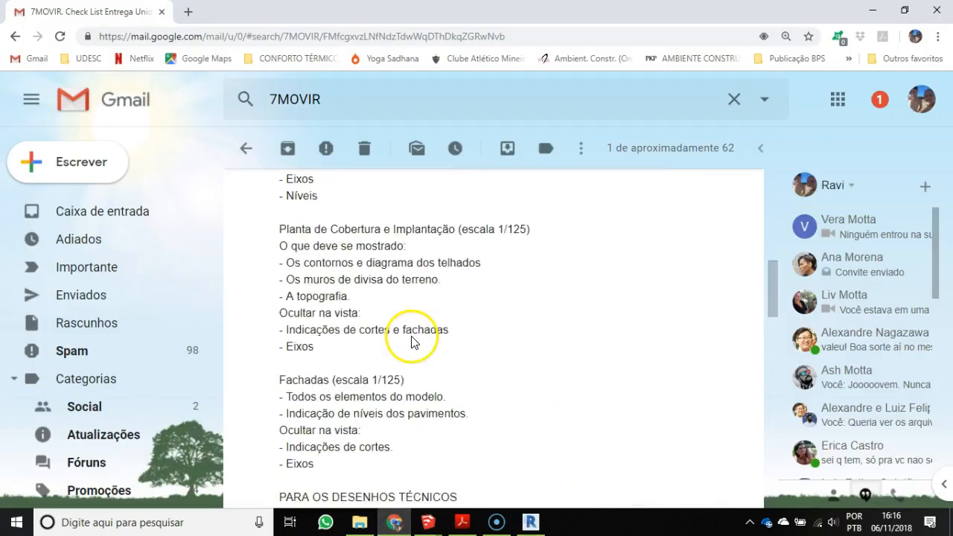
scroll(418, 274, "down", 3)
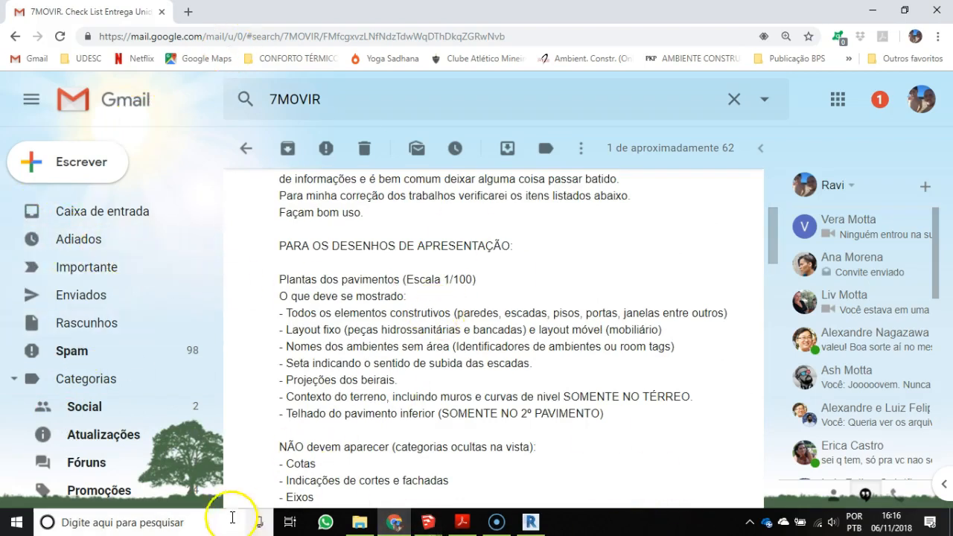
left_click(528, 523)
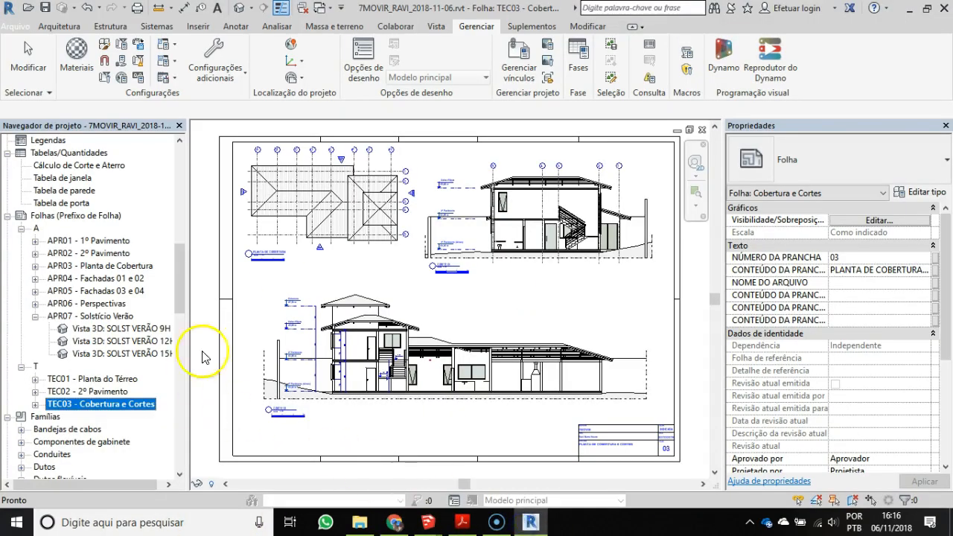